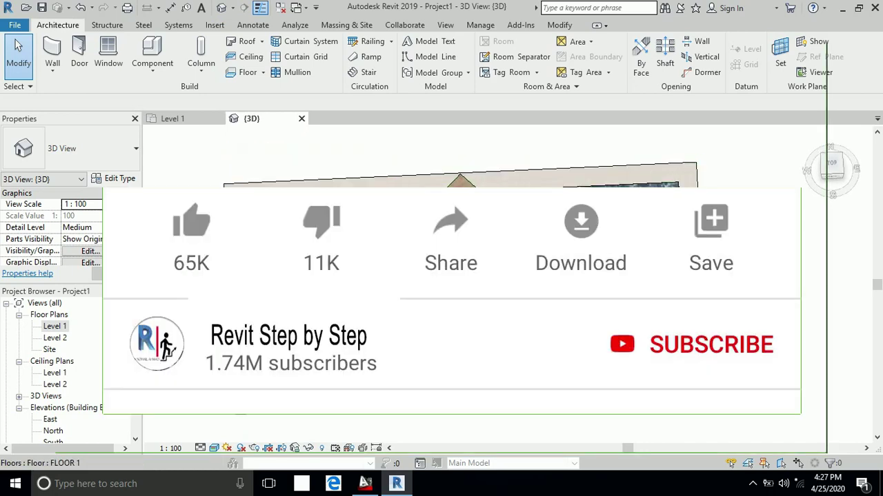
- Open the Level 1 floor plan to view the finished floor pattern
{"action": "double_click", "coordinate": [69, 327]}
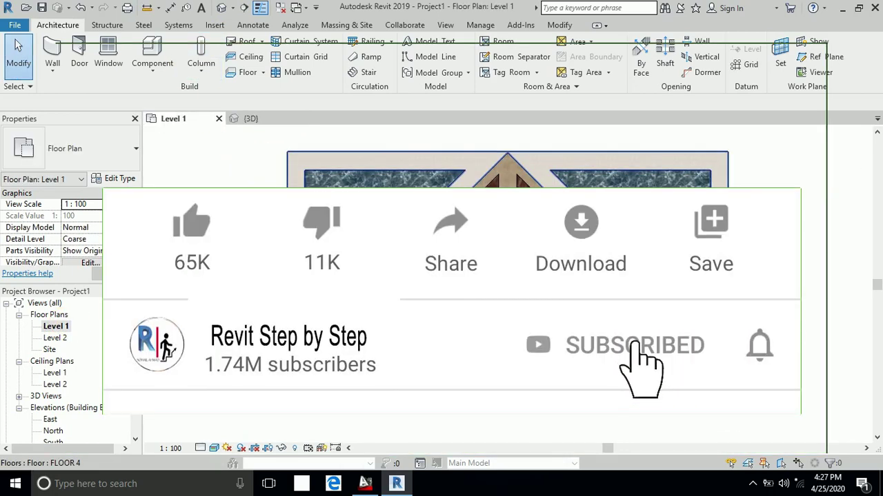
{"action": "middle_click_drag", "start_coordinate": [483, 310], "coordinate": [473, 329]}
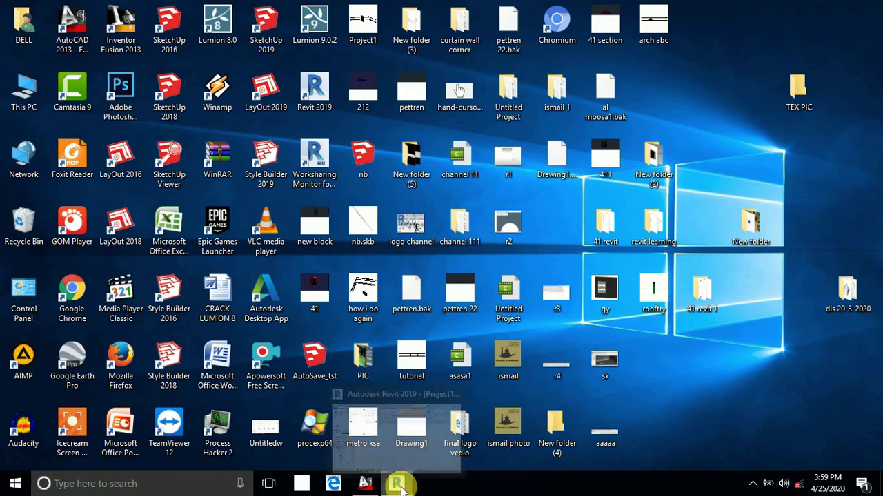
- Switch to Revit and draw a closed 10 by 5 rectangle with model lines on the Level 1 plan
{"action": "left_click", "coordinate": [400, 484]}
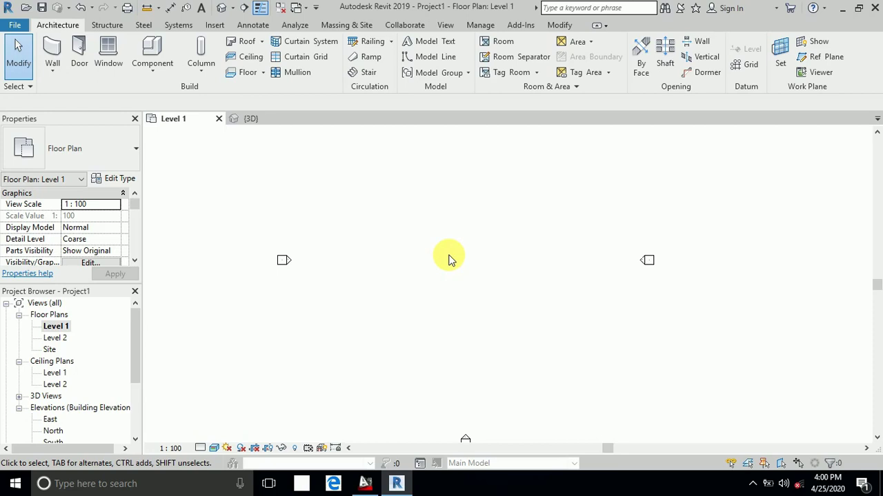
{"action": "left_click", "coordinate": [439, 60]}
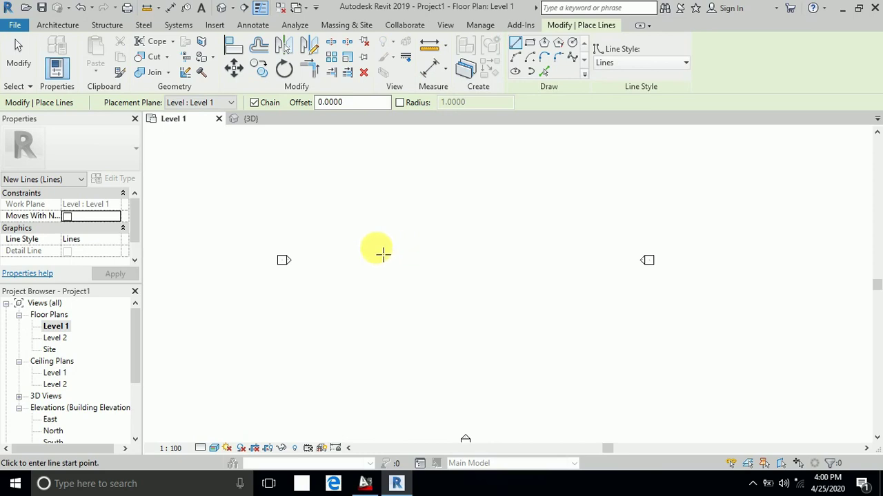
{"action": "left_click", "coordinate": [375, 247]}
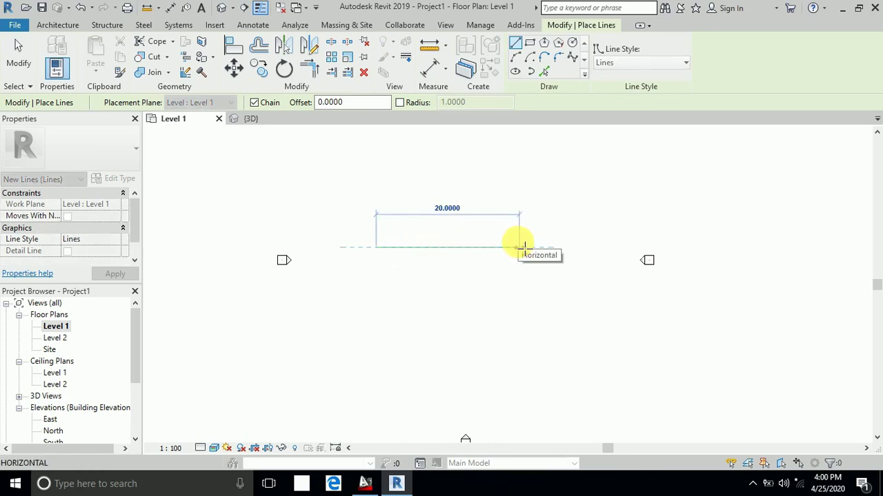
{"action": "type", "text": "10"}
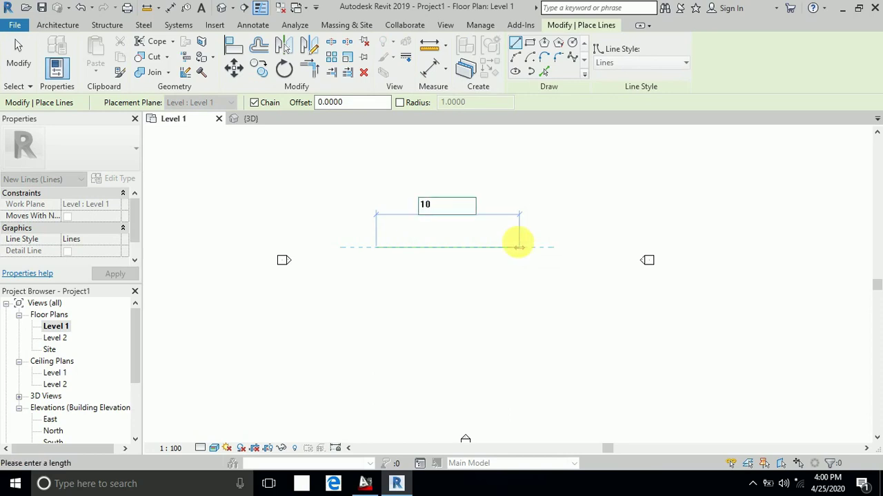
{"action": "key", "text": "Return"}
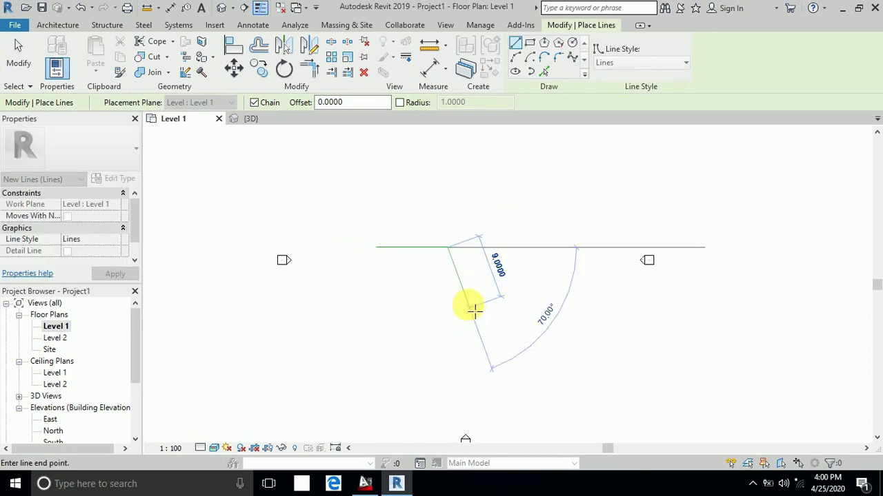
{"action": "scroll", "coordinate": [453, 277], "scroll_direction": "up", "scroll_amount": 2}
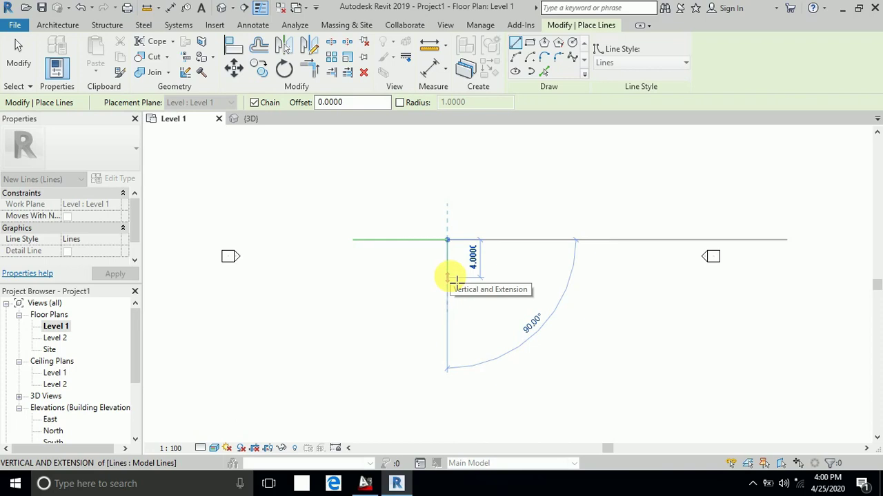
{"action": "type", "text": "5"}
{"action": "key", "text": "Return"}
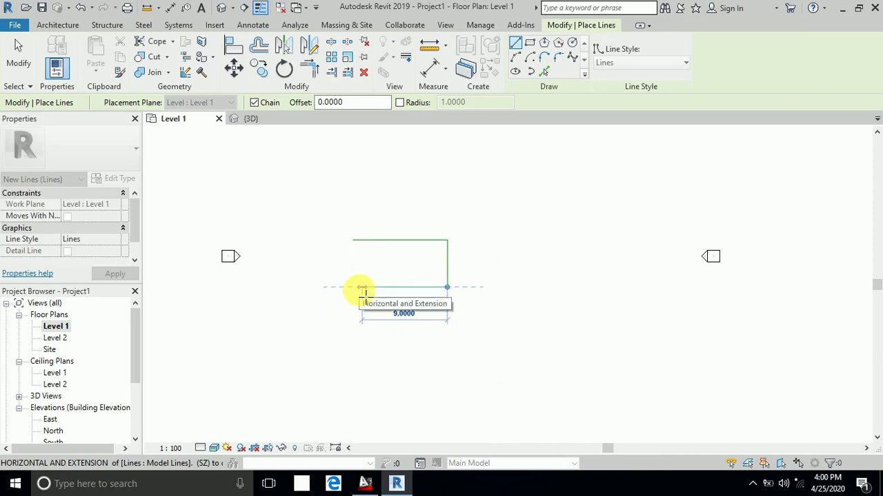
{"action": "type", "text": "10"}
{"action": "key", "text": "Return"}
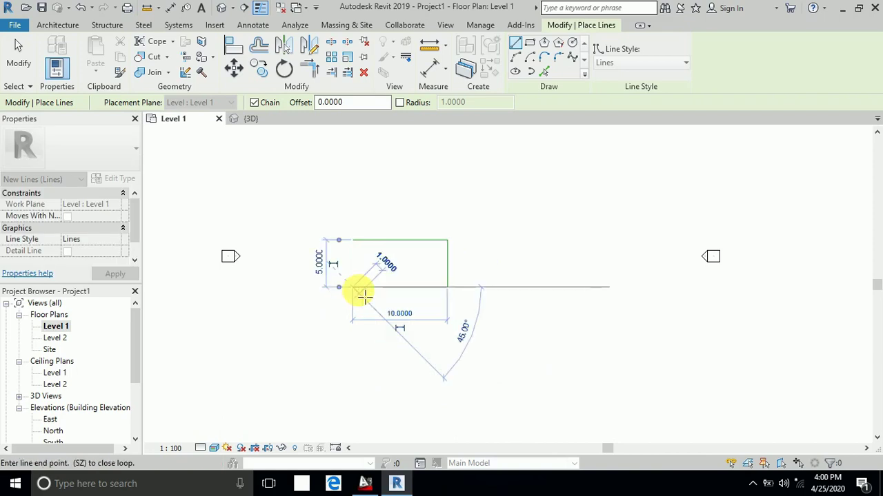
{"action": "left_click", "coordinate": [352, 240]}
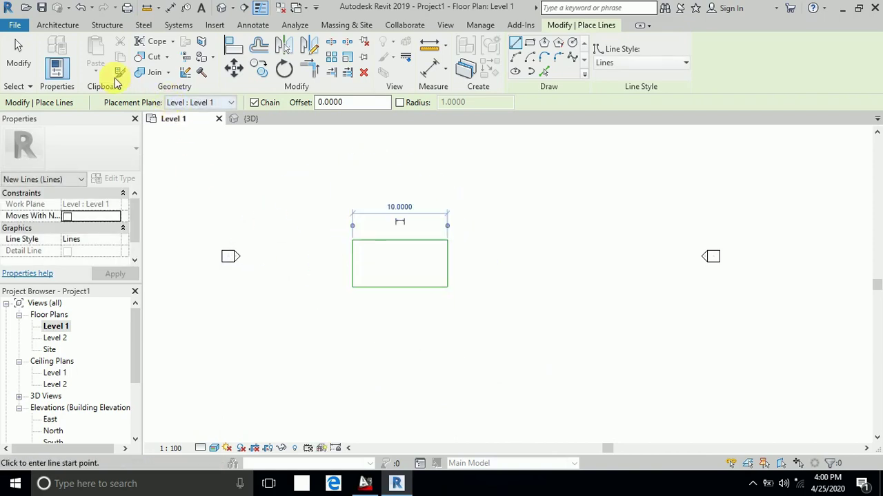
{"action": "left_click", "coordinate": [18, 50]}
- Draw a vertical model line joining the midpoints of the rectangle's two long sides
{"action": "scroll", "coordinate": [386, 262], "scroll_direction": "up", "scroll_amount": 3}
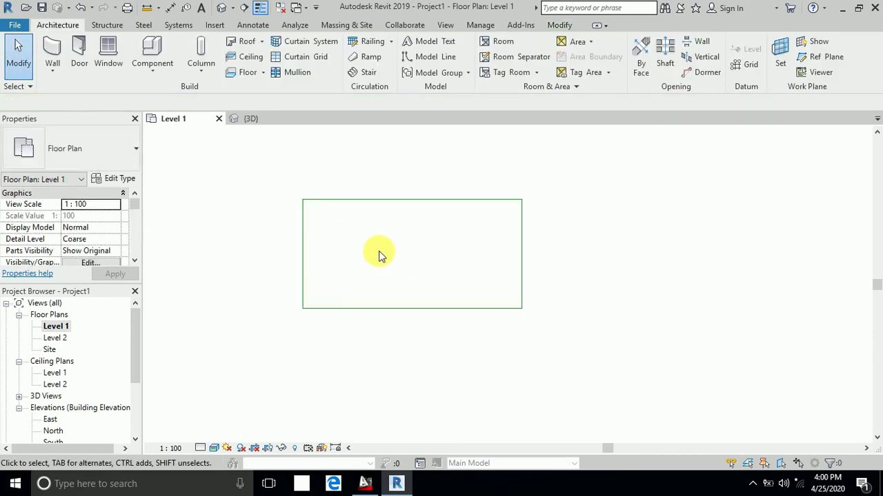
{"action": "middle_click_drag", "start_coordinate": [380, 256], "coordinate": [449, 282]}
{"action": "scroll", "coordinate": [454, 282], "scroll_direction": "up", "scroll_amount": 1}
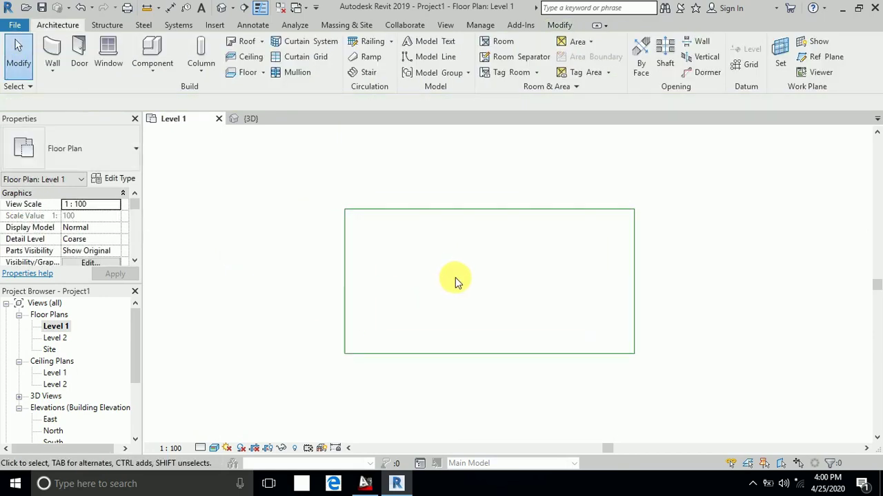
{"action": "scroll", "coordinate": [455, 280], "scroll_direction": "down", "scroll_amount": 1}
{"action": "scroll", "coordinate": [459, 279], "scroll_direction": "up", "scroll_amount": 1}
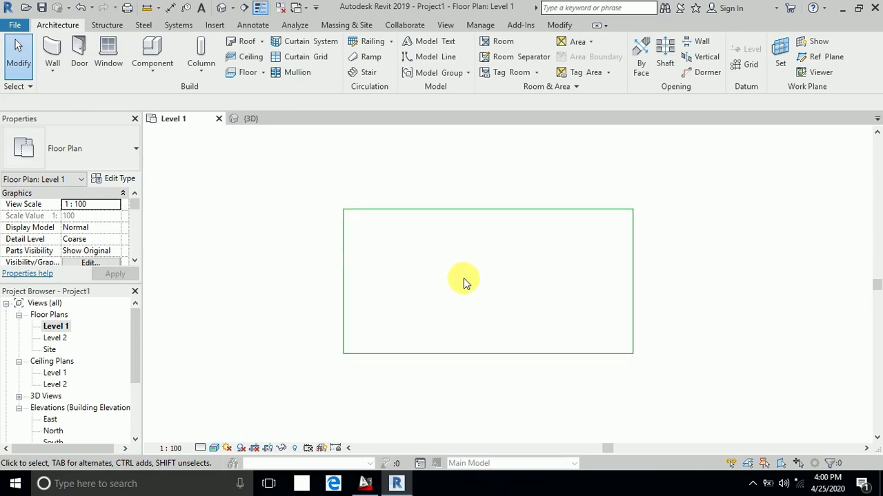
{"action": "middle_click_drag", "start_coordinate": [465, 278], "coordinate": [454, 276]}
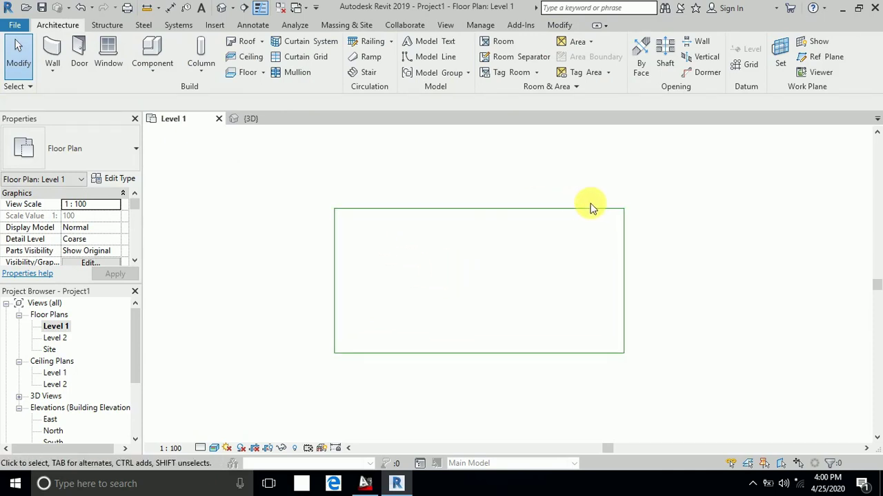
{"action": "middle_click_drag", "start_coordinate": [605, 253], "coordinate": [601, 251]}
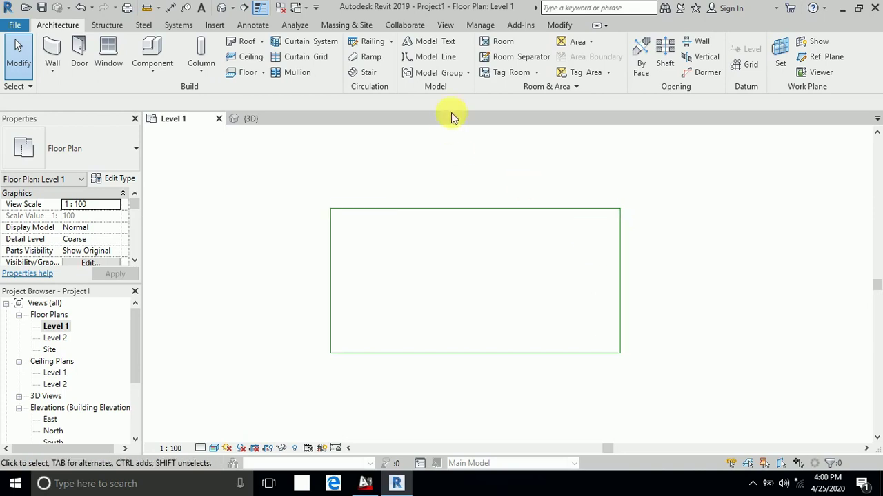
{"action": "left_click", "coordinate": [433, 61]}
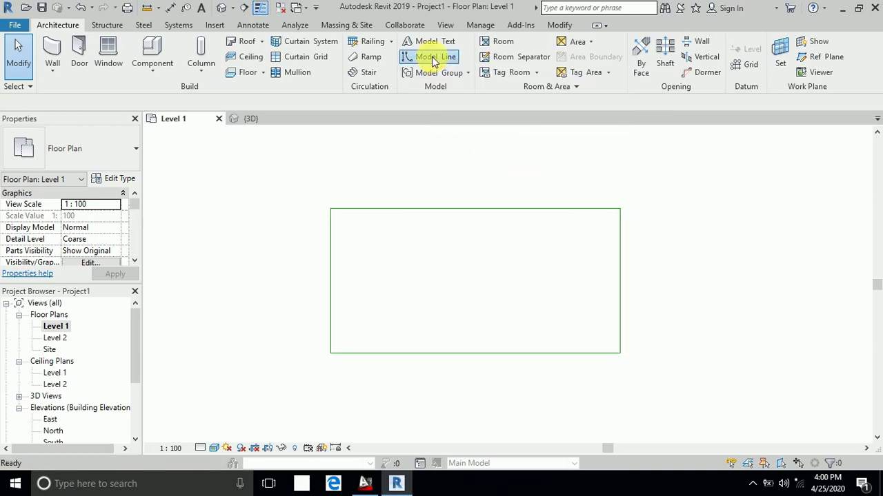
{"action": "left_click", "coordinate": [476, 209]}
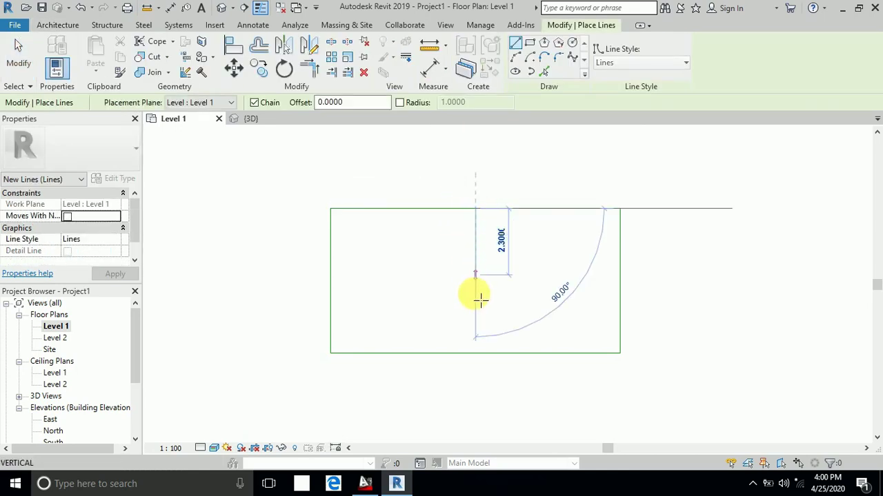
{"action": "left_click", "coordinate": [476, 353]}
{"action": "key", "text": "Escape"}
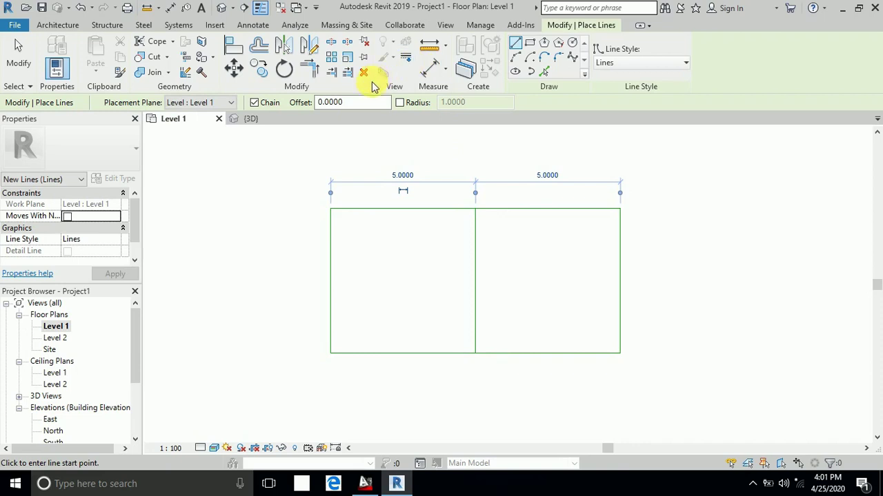
- Draw a horizontal model line joining the midpoints of the rectangle's two short sides
{"action": "left_click", "coordinate": [331, 281]}
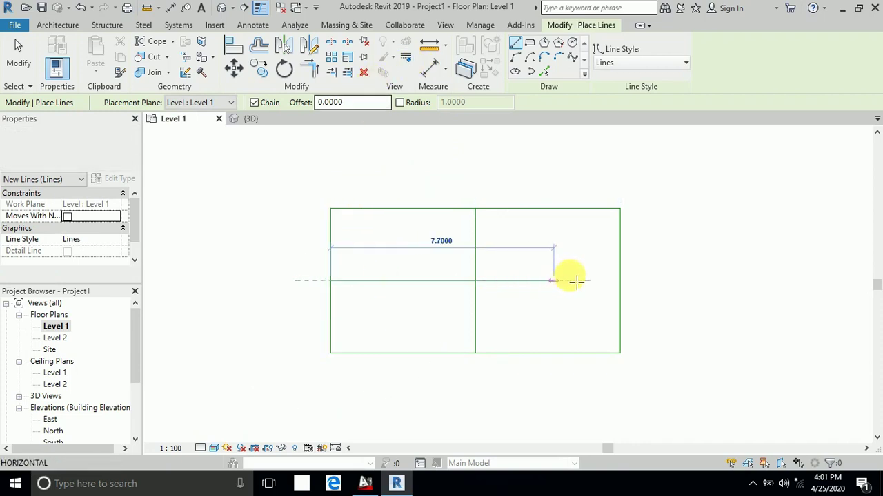
{"action": "left_click", "coordinate": [620, 281]}
{"action": "left_click", "coordinate": [19, 50]}
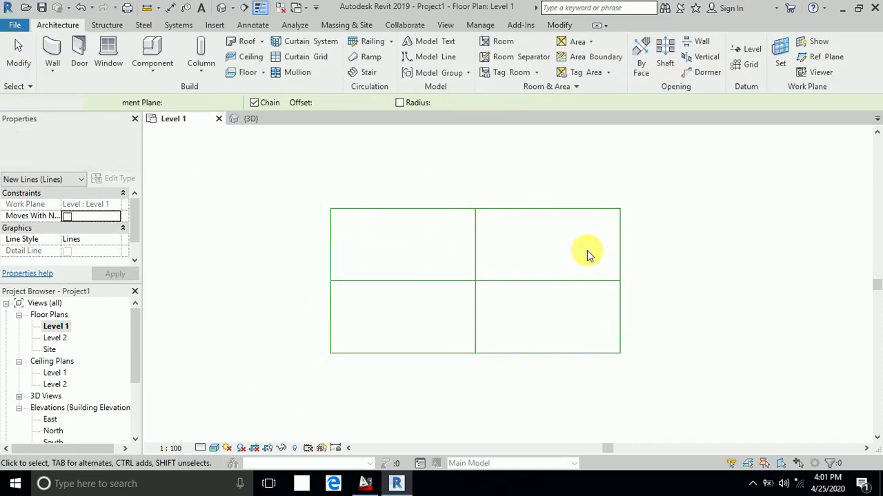
{"action": "key", "text": "Escape"}
{"action": "key", "text": "Escape"}
{"action": "scroll", "coordinate": [539, 251], "scroll_direction": "up", "scroll_amount": 1}
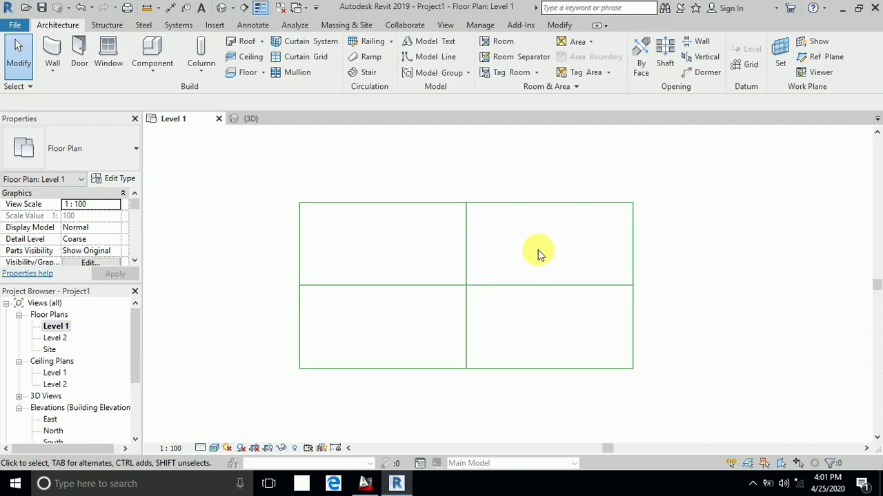
{"action": "middle_click_drag", "start_coordinate": [556, 252], "coordinate": [548, 256]}
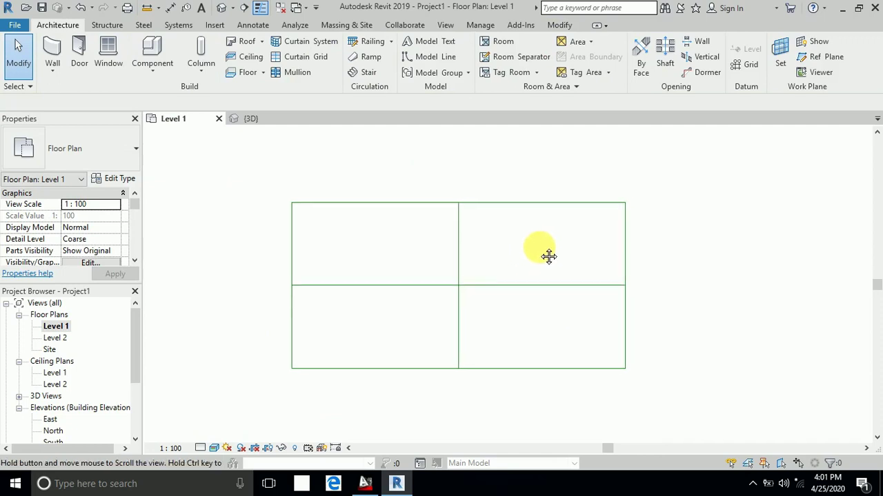
{"action": "left_click", "coordinate": [431, 60]}
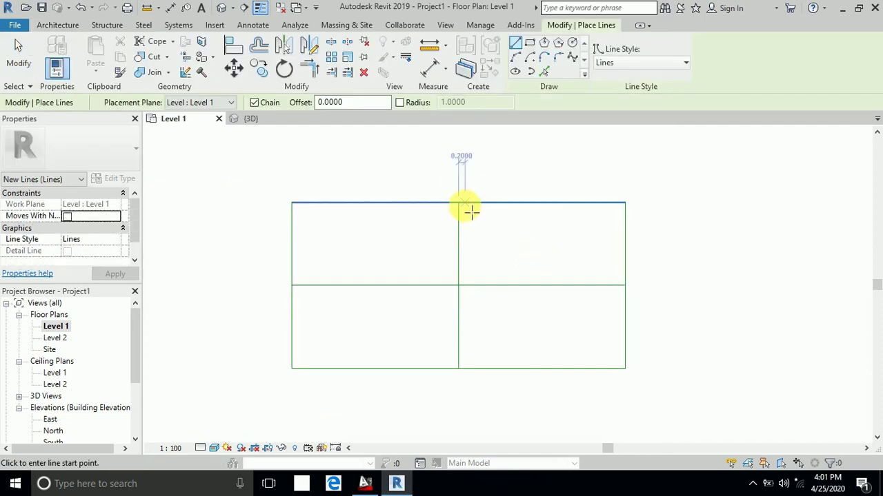
{"action": "left_click", "coordinate": [459, 204]}
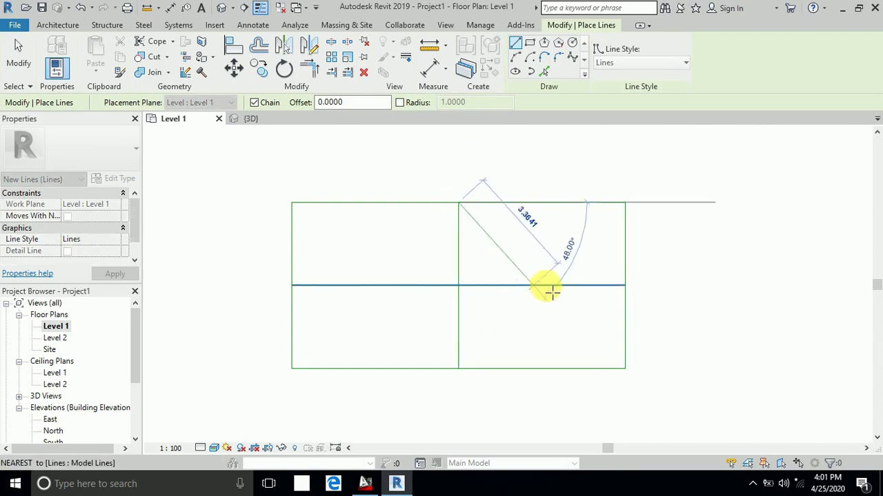
{"action": "key", "text": "Escape"}
{"action": "key", "text": "Escape"}
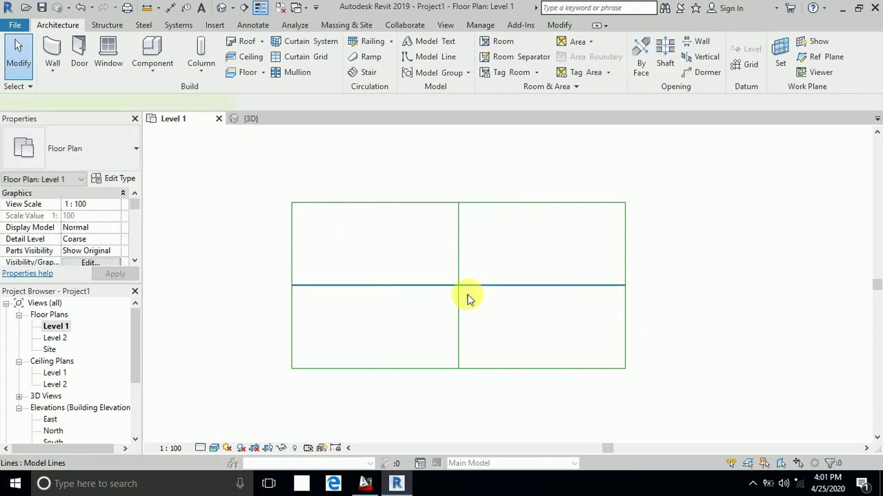
- Shorten the horizontal midline to end at the rectangle's centre, and draw a separate model line from the centre to the opposite short side's midpoint
{"action": "left_click", "coordinate": [467, 297]}
{"action": "left_click_drag", "start_coordinate": [625, 284], "coordinate": [458, 285]}
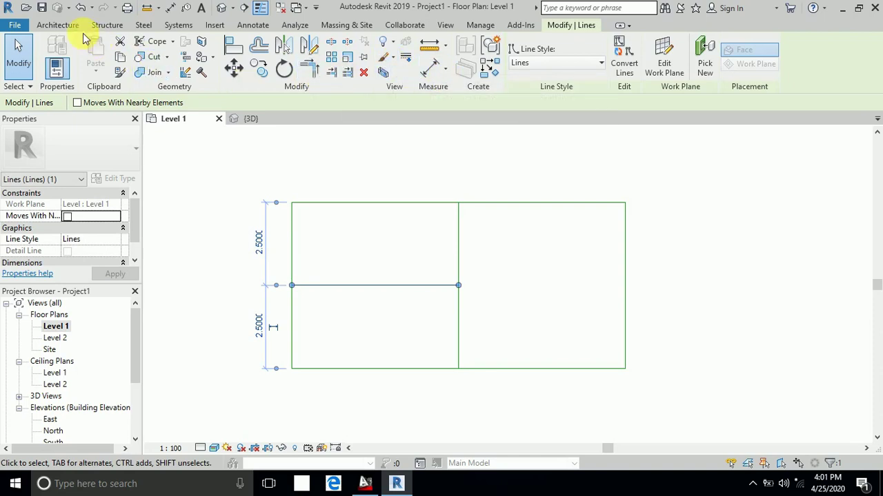
{"action": "left_click", "coordinate": [57, 25]}
{"action": "left_click", "coordinate": [427, 57]}
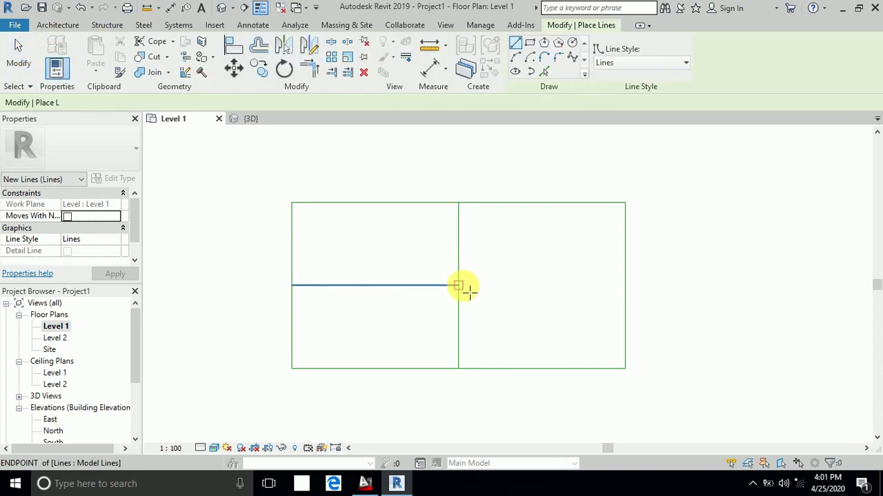
{"action": "left_click", "coordinate": [459, 285]}
{"action": "left_click", "coordinate": [625, 285]}
{"action": "key", "text": "Escape"}
{"action": "left_click", "coordinate": [434, 202]}
{"action": "left_click", "coordinate": [434, 369]}
{"action": "key", "text": "Escape"}
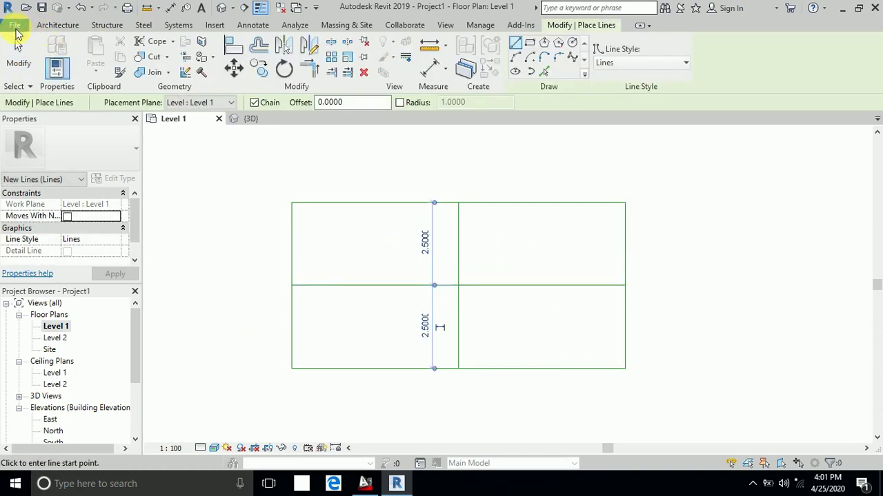
{"action": "left_click", "coordinate": [19, 56]}
- Draw a diamond of four model lines connecting the midpoints of the long sides with the midpoints of the two horizontal centre lines
{"action": "left_click", "coordinate": [418, 60]}
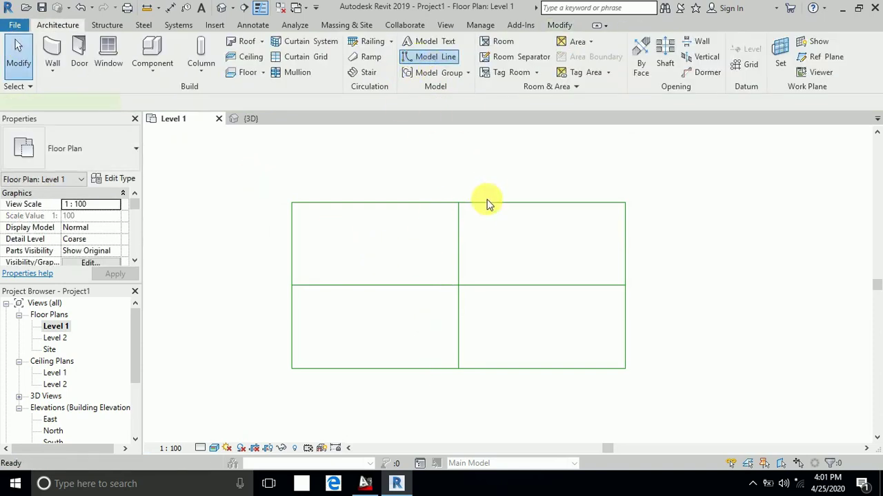
{"action": "left_click", "coordinate": [458, 202]}
{"action": "left_click", "coordinate": [550, 291]}
{"action": "key", "text": "Escape"}
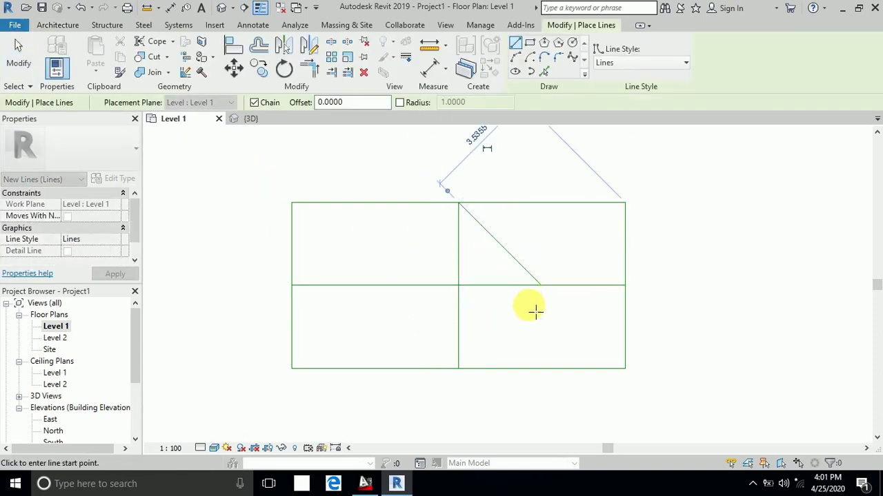
{"action": "left_click", "coordinate": [542, 290]}
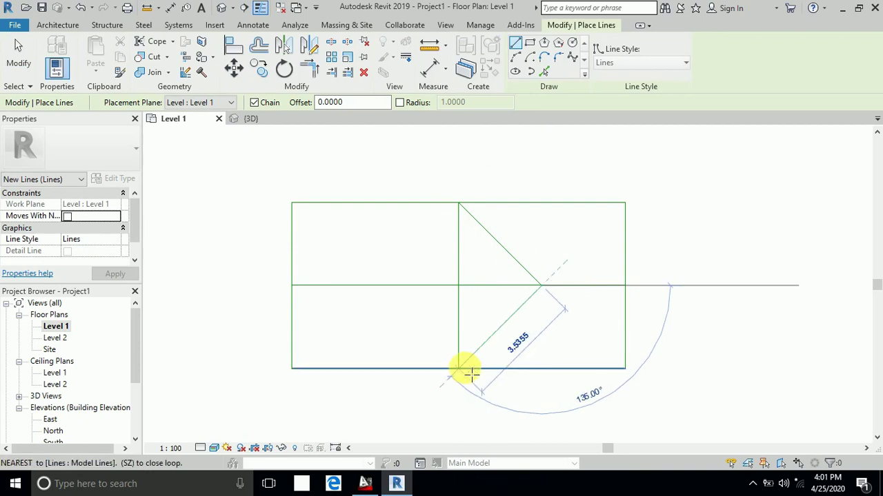
{"action": "left_click", "coordinate": [460, 369]}
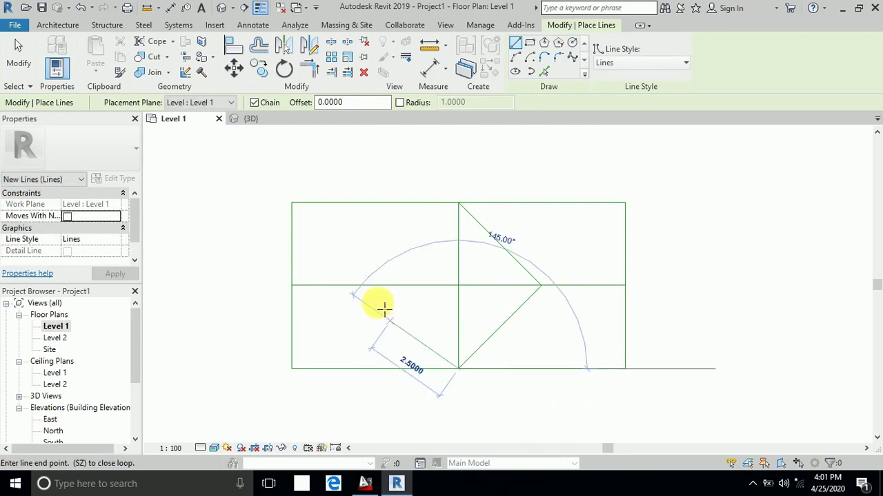
{"action": "left_click", "coordinate": [375, 285]}
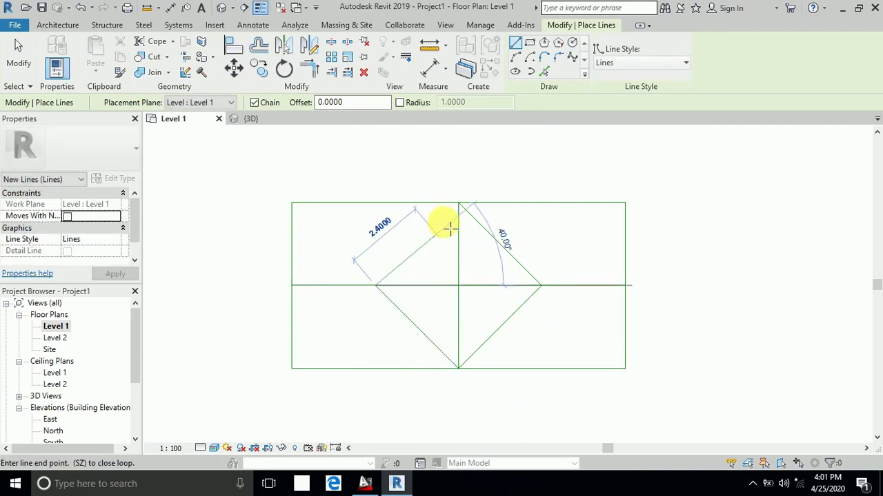
{"action": "left_click", "coordinate": [458, 202]}
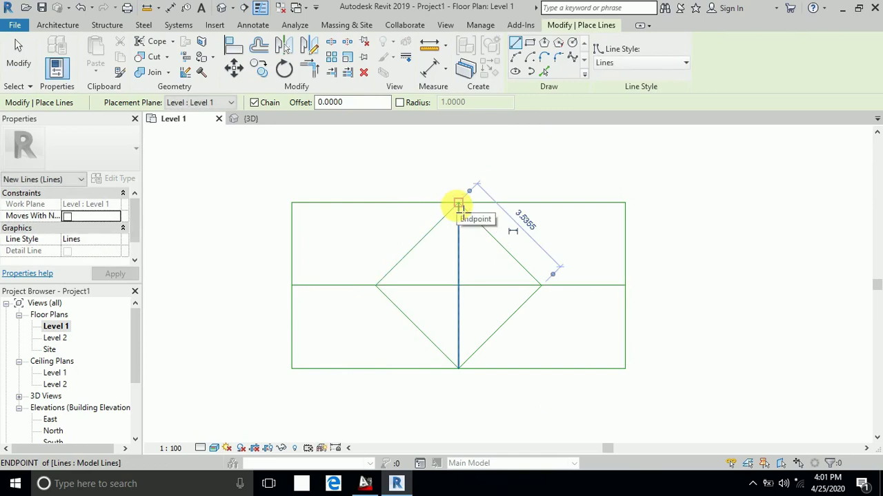
- Offset copies of the upper-right diamond side and the two adjoining centre lines by 0.2 into the diamond's upper-right triangle
{"action": "key", "text": "Escape"}
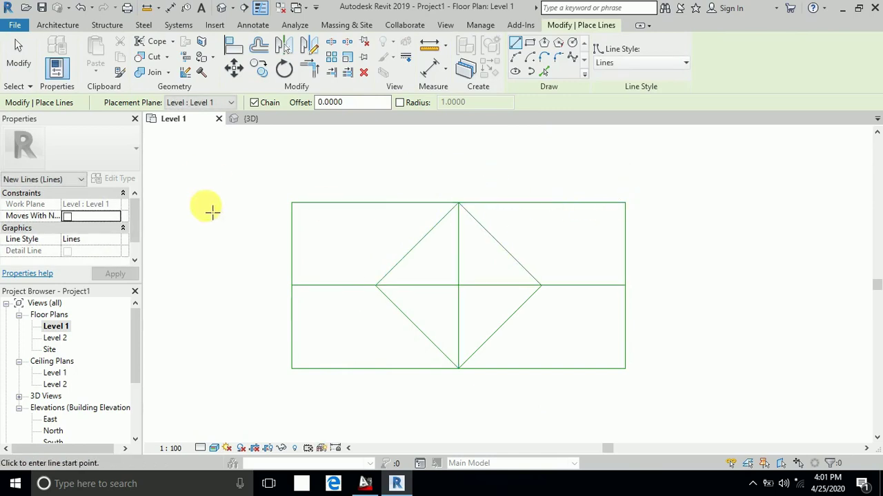
{"action": "left_click", "coordinate": [18, 59]}
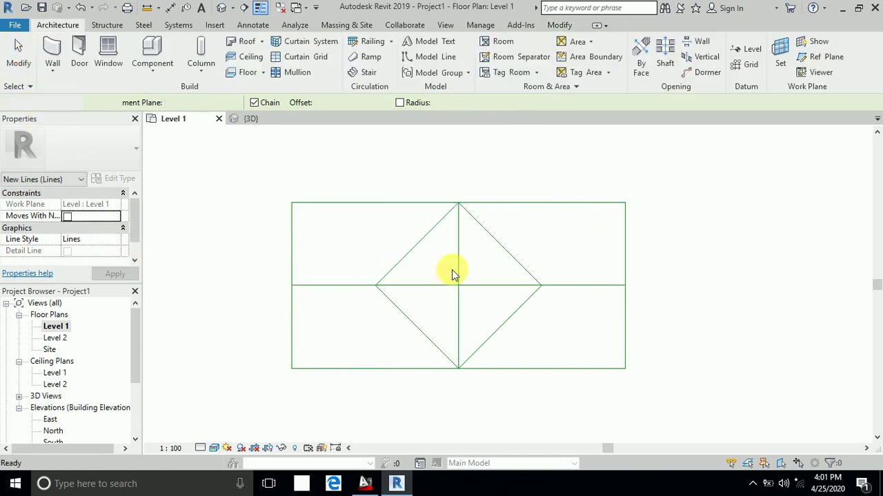
{"action": "scroll", "coordinate": [466, 307], "scroll_direction": "up", "scroll_amount": 1}
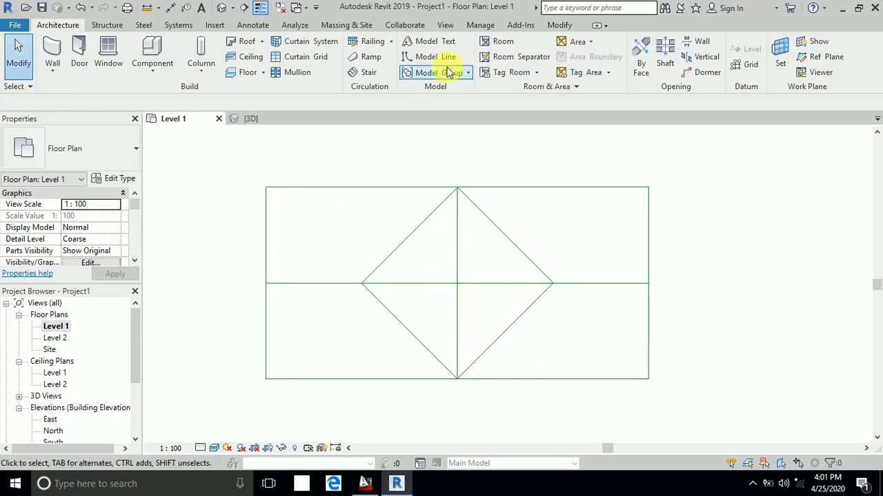
{"action": "left_click", "coordinate": [433, 57]}
{"action": "left_click", "coordinate": [544, 72]}
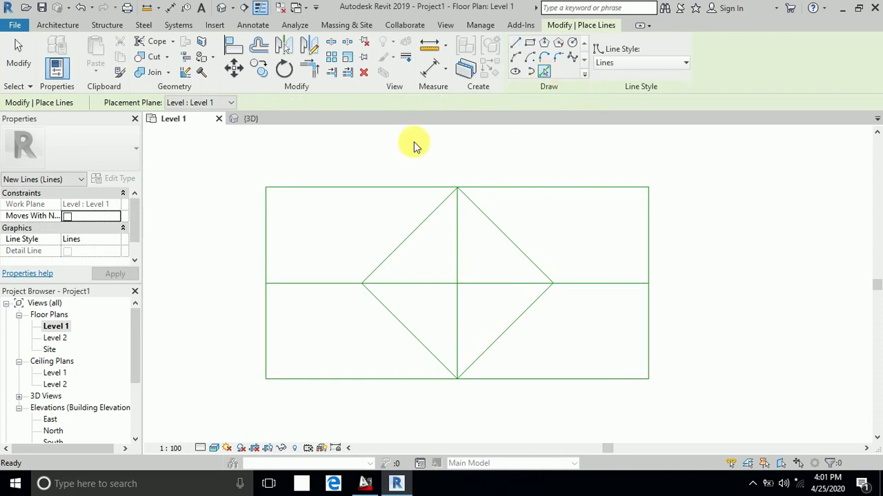
{"action": "double_click", "coordinate": [300, 103]}
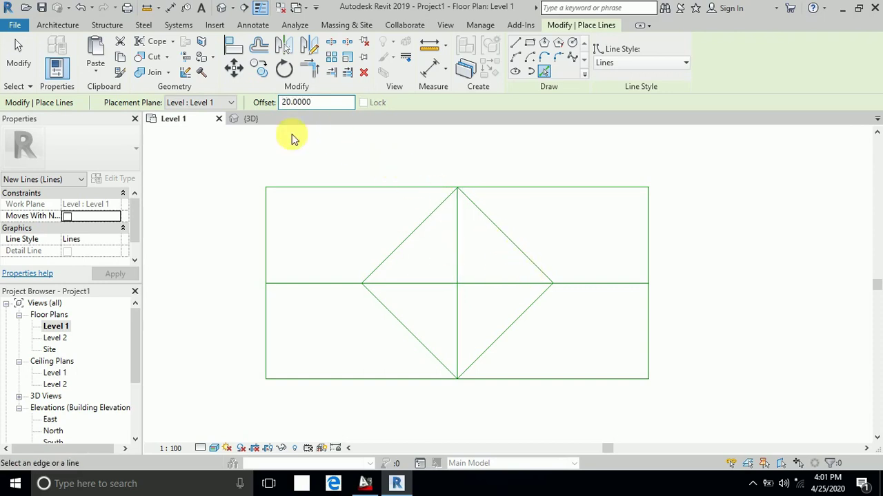
{"action": "double_click", "coordinate": [298, 102]}
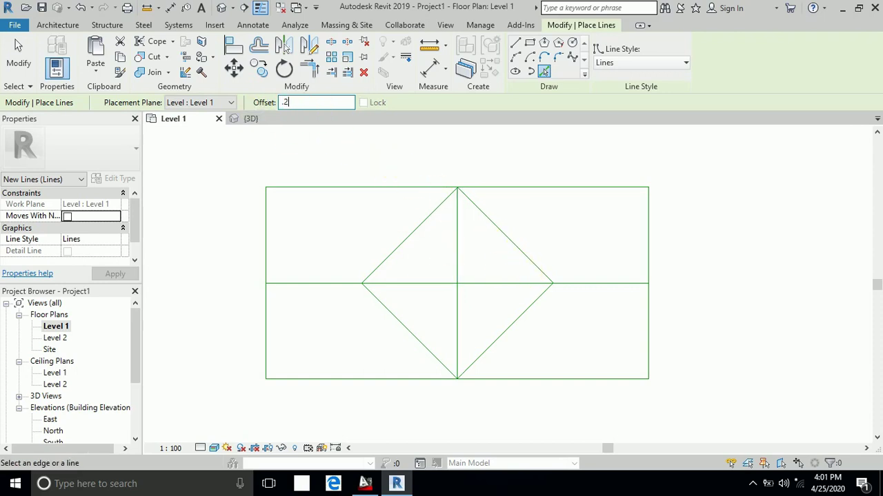
{"action": "type", "text": ".2"}
{"action": "left_click", "coordinate": [495, 243]}
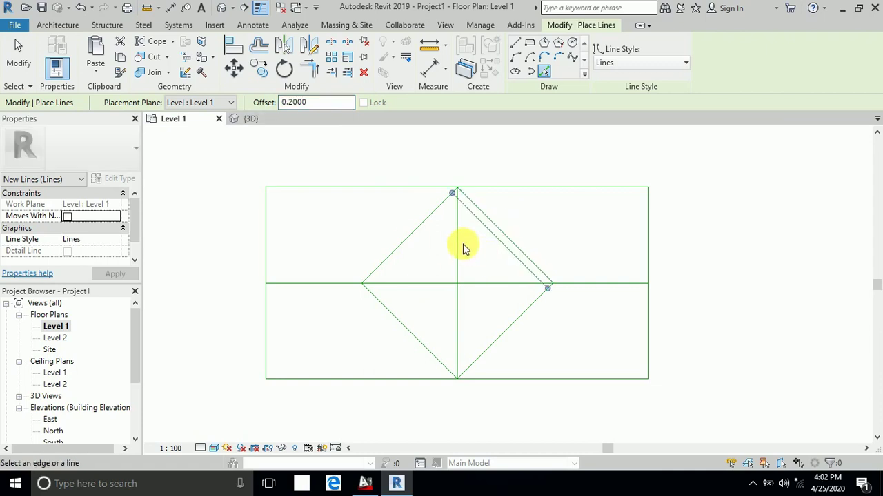
{"action": "left_click", "coordinate": [489, 284]}
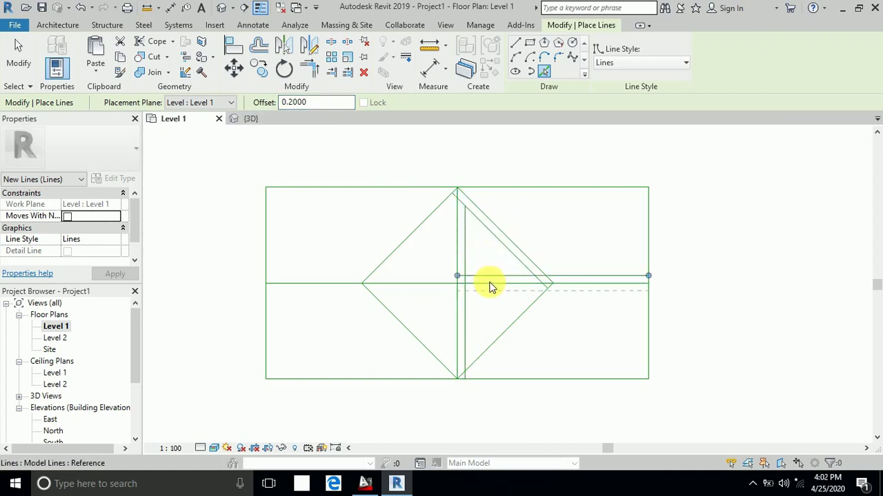
{"action": "key", "text": "Escape"}
{"action": "key", "text": "Escape"}
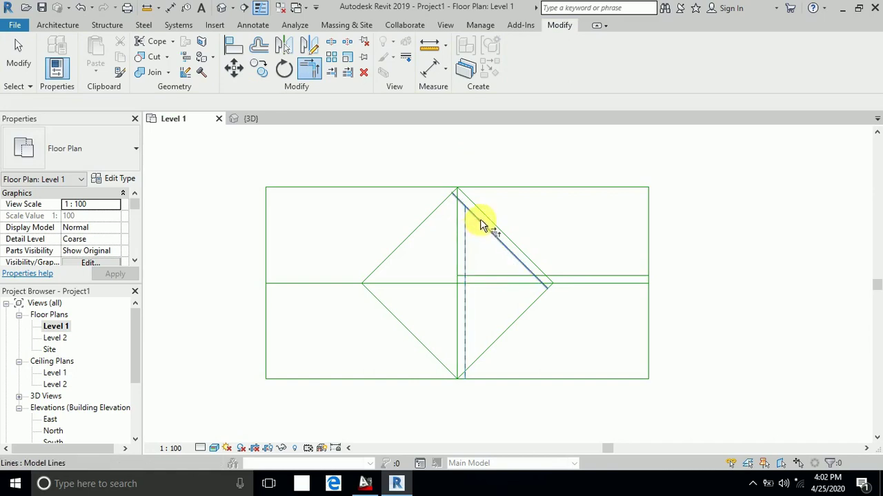
- Trim the three offset lines in the diamond's upper-right quarter to corners, forming a closed inner triangle
{"action": "key", "text": "t"}
{"action": "key", "text": "r"}
{"action": "left_click", "coordinate": [504, 276]}
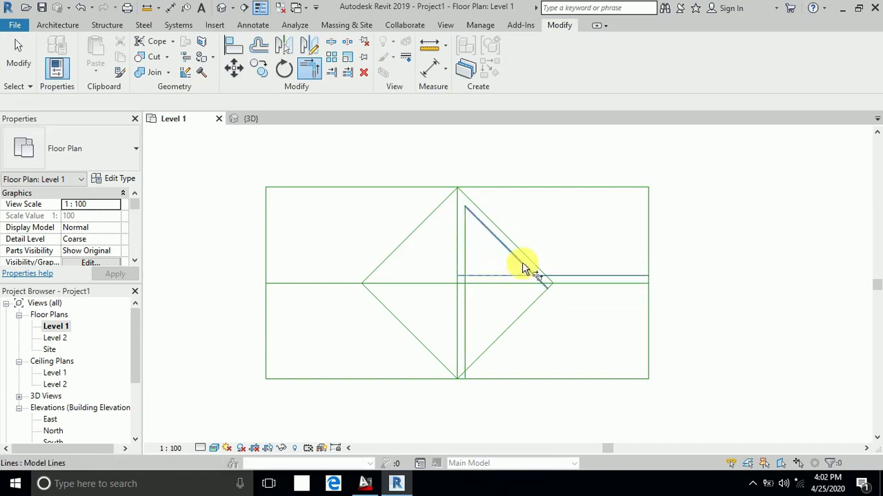
{"action": "left_click", "coordinate": [522, 260]}
{"action": "left_click", "coordinate": [481, 275]}
{"action": "left_click", "coordinate": [469, 270]}
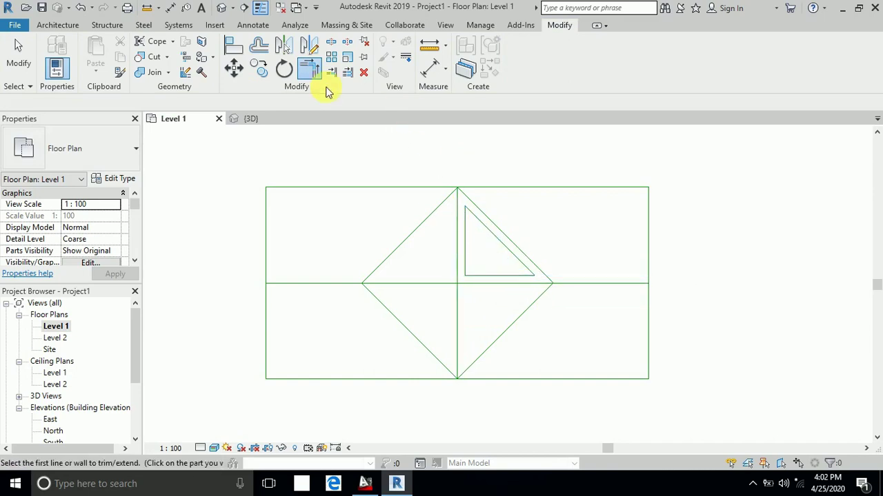
- Offset copies of the lower-right diamond side and the two adjoining centre lines by 0.2 into the diamond's lower-right triangle
{"action": "left_click", "coordinate": [60, 25]}
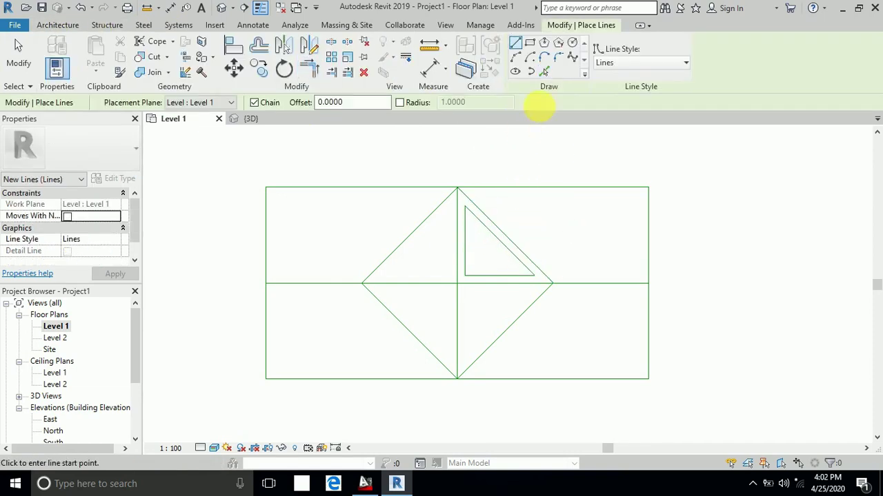
{"action": "left_click", "coordinate": [545, 72]}
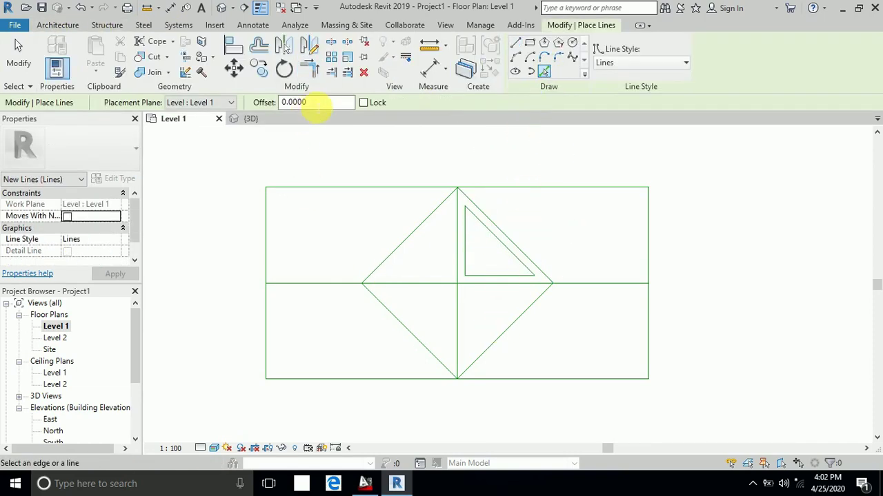
{"action": "left_click_drag", "start_coordinate": [307, 102], "coordinate": [291, 102]}
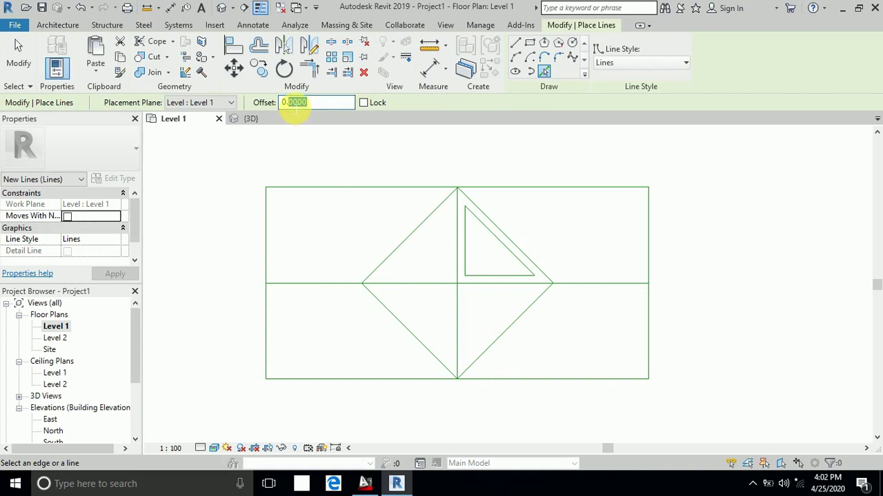
{"action": "left_click", "coordinate": [506, 328]}
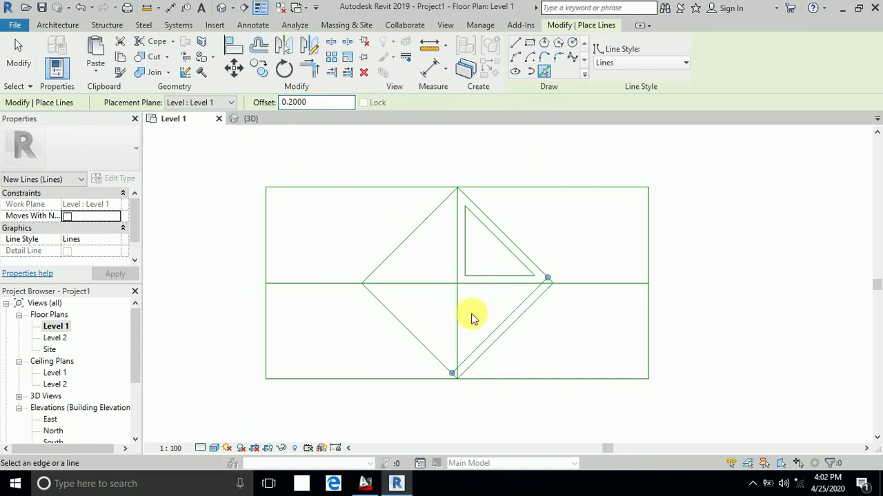
{"action": "left_click", "coordinate": [464, 307]}
{"action": "left_click", "coordinate": [483, 288]}
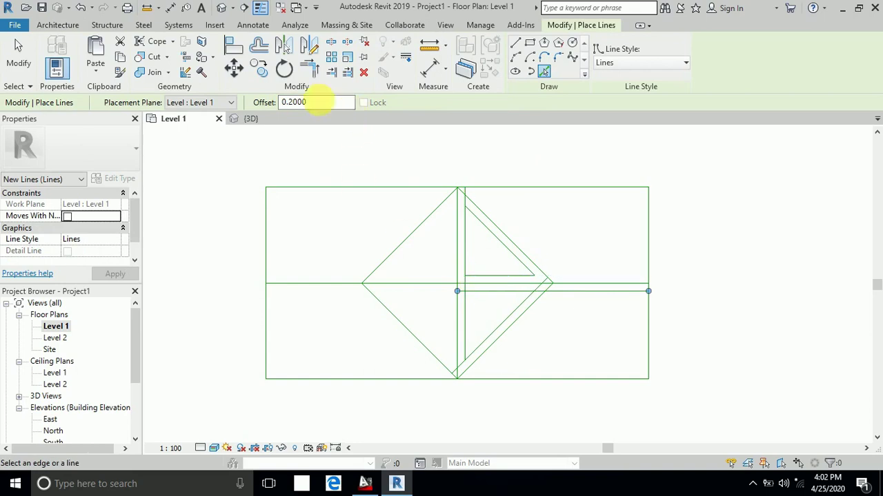
{"action": "left_click", "coordinate": [472, 301]}
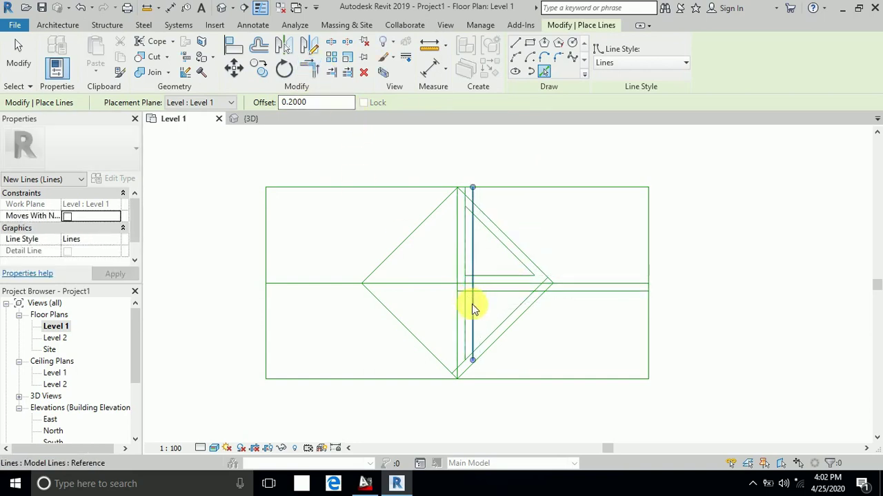
{"action": "key", "text": "ctrl+z"}
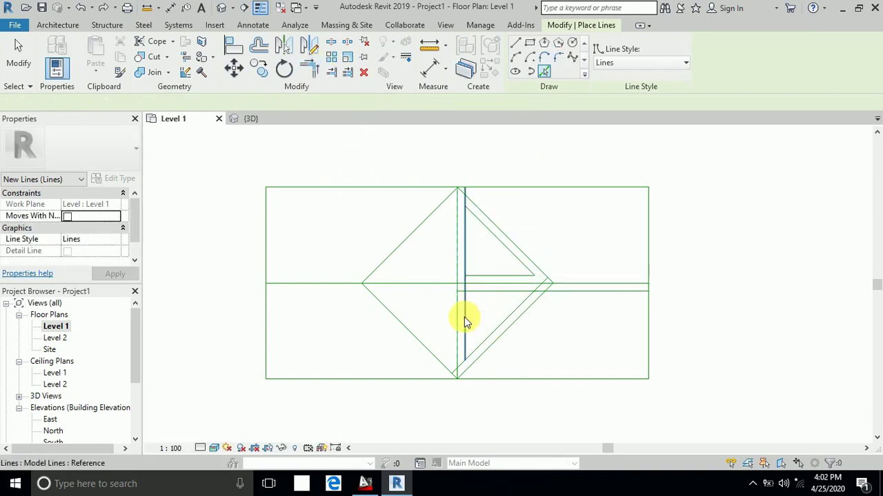
{"action": "key", "text": "Escape"}
{"action": "key", "text": "Escape"}
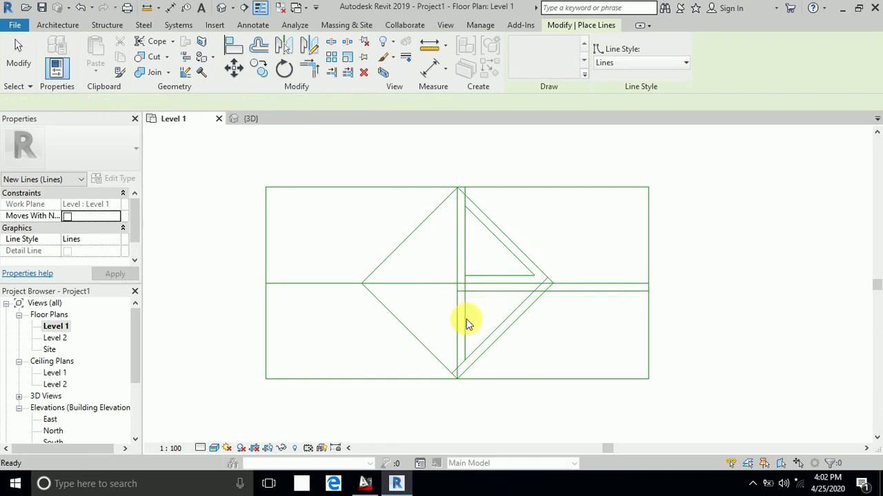
- Trim the three offset lines in the diamond's lower-right quarter to corners, forming a closed inner triangle
{"action": "left_click", "coordinate": [309, 68]}
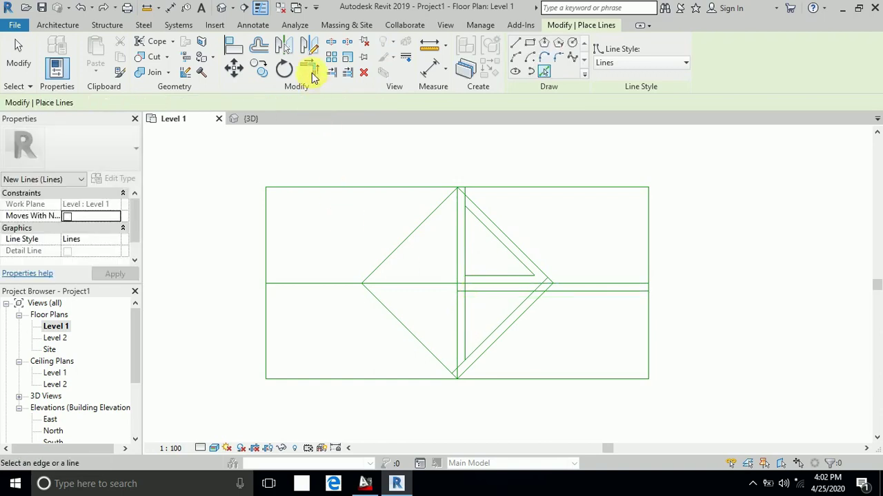
{"action": "left_click", "coordinate": [475, 296]}
{"action": "left_click", "coordinate": [522, 305]}
{"action": "left_click", "coordinate": [518, 292]}
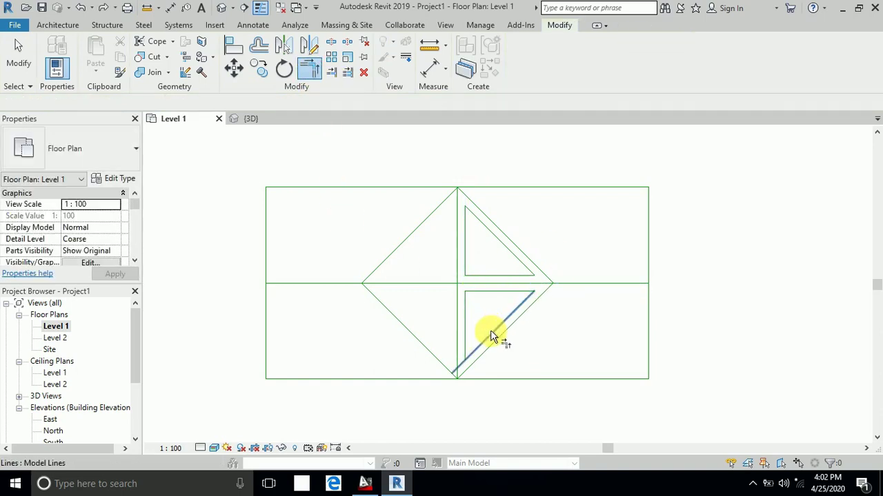
{"action": "left_click", "coordinate": [497, 338]}
{"action": "left_click", "coordinate": [471, 333]}
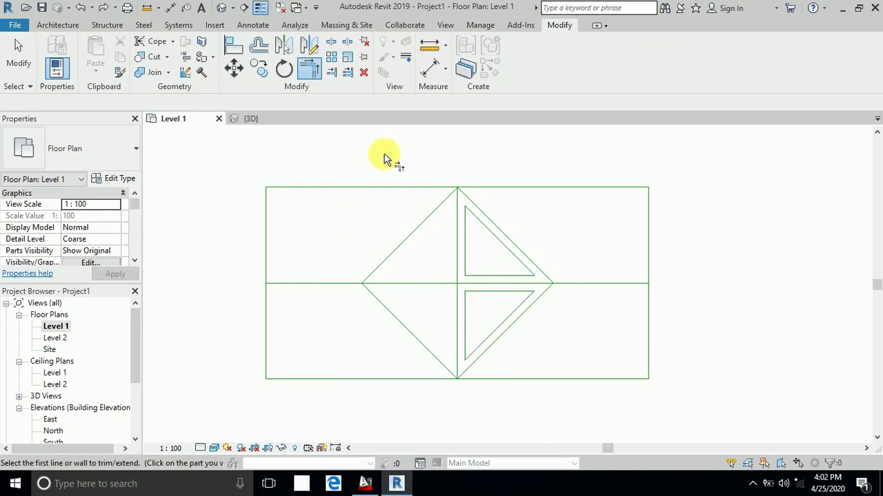
- Mirror both inner triangles about the vertical centre line into the left half of the diamond, keeping the originals
{"action": "left_click", "coordinate": [20, 54]}
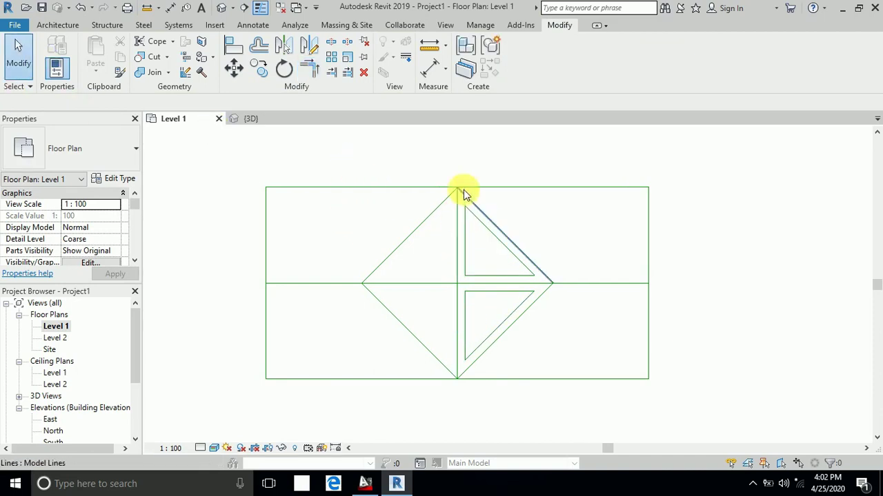
{"action": "left_click_drag", "start_coordinate": [459, 178], "coordinate": [545, 366]}
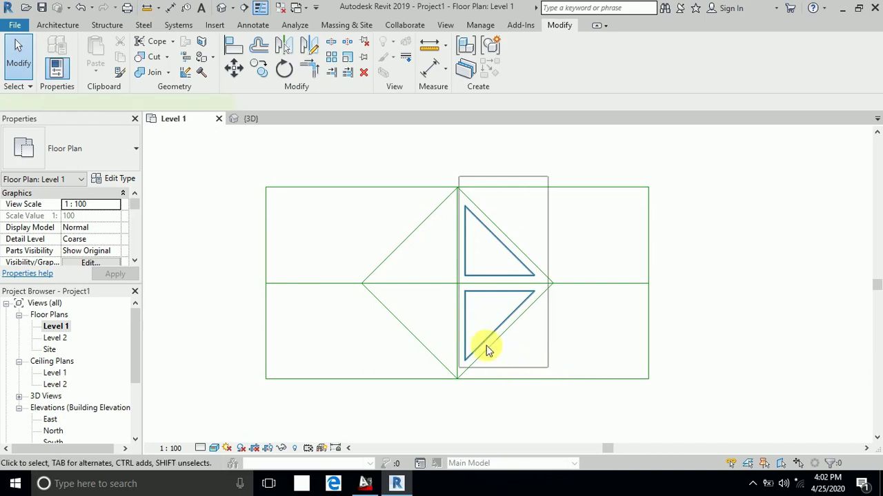
{"action": "left_click", "coordinate": [312, 50]}
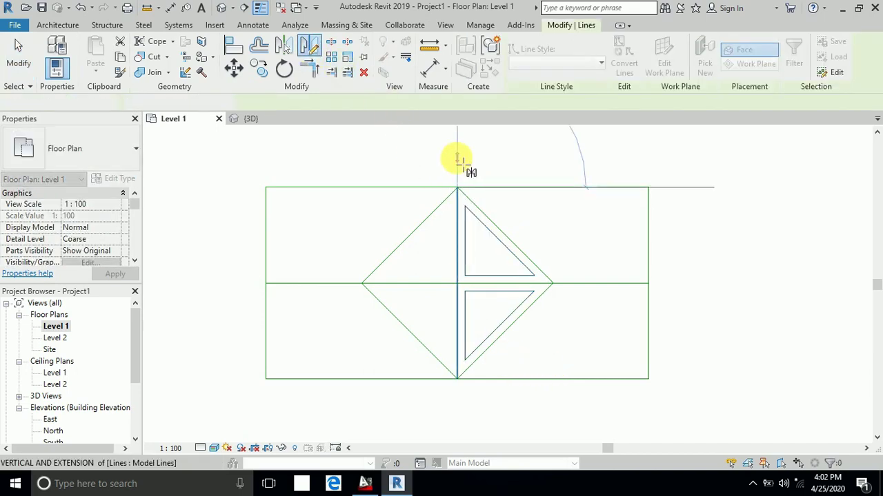
{"action": "left_click", "coordinate": [458, 159]}
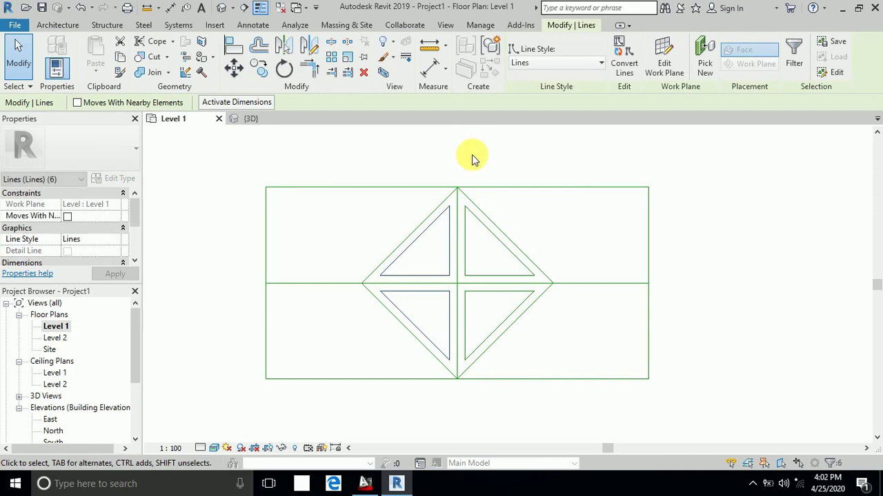
{"action": "left_click", "coordinate": [193, 205]}
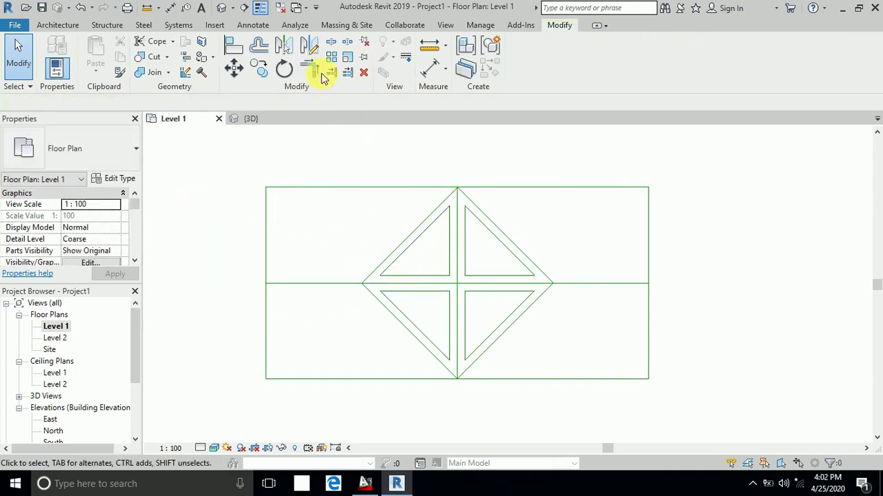
- Offset the upper long side, upper-left diamond side, left horizontal centre line and left short side by 0.4 into the upper-left corner area
{"action": "left_click", "coordinate": [58, 24]}
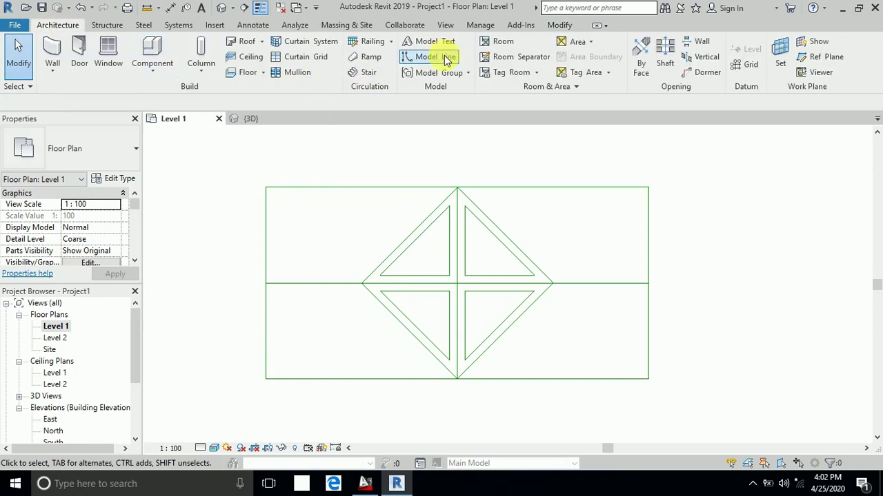
{"action": "left_click", "coordinate": [419, 58]}
{"action": "left_click", "coordinate": [543, 73]}
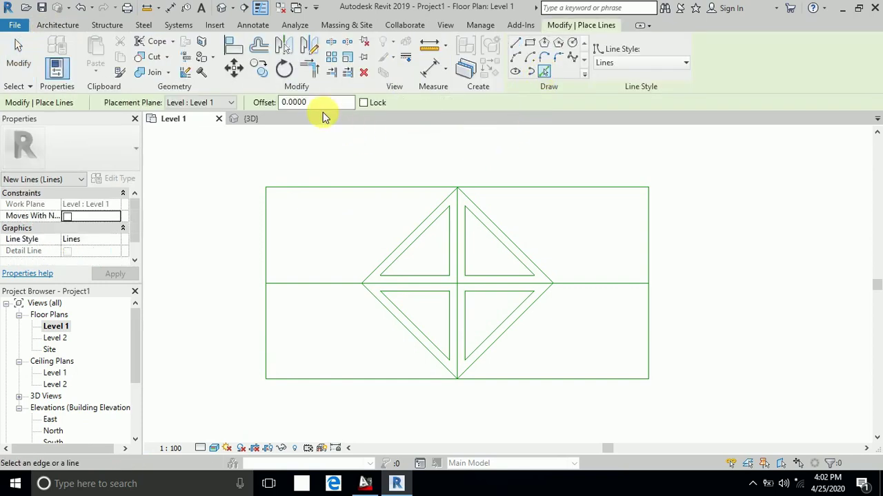
{"action": "left_click_drag", "start_coordinate": [295, 105], "coordinate": [289, 103]}
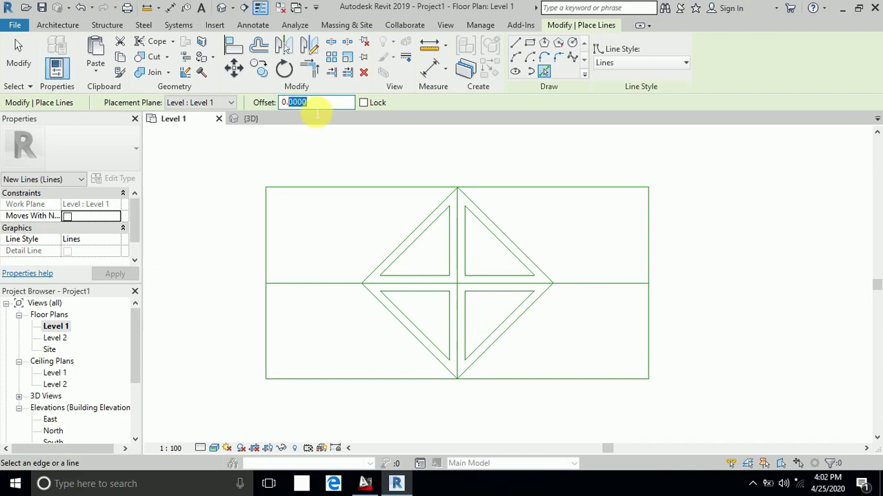
{"action": "key", "text": "BackSpace"}
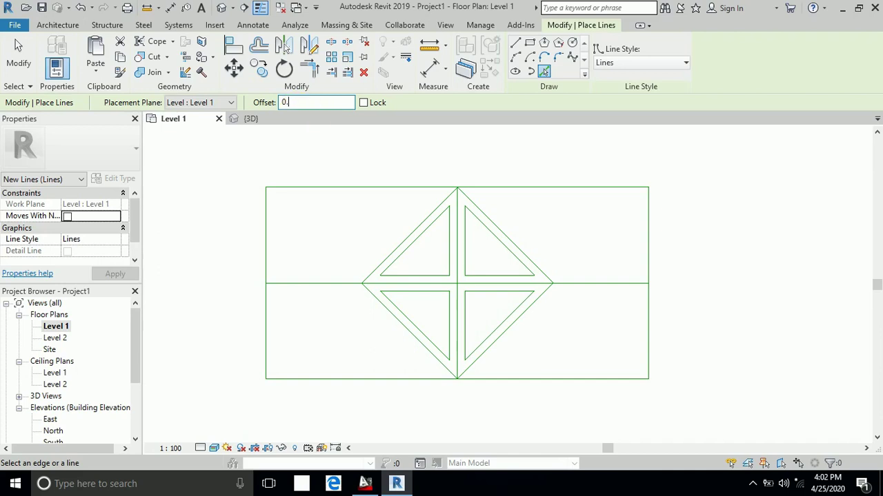
{"action": "left_click", "coordinate": [335, 192]}
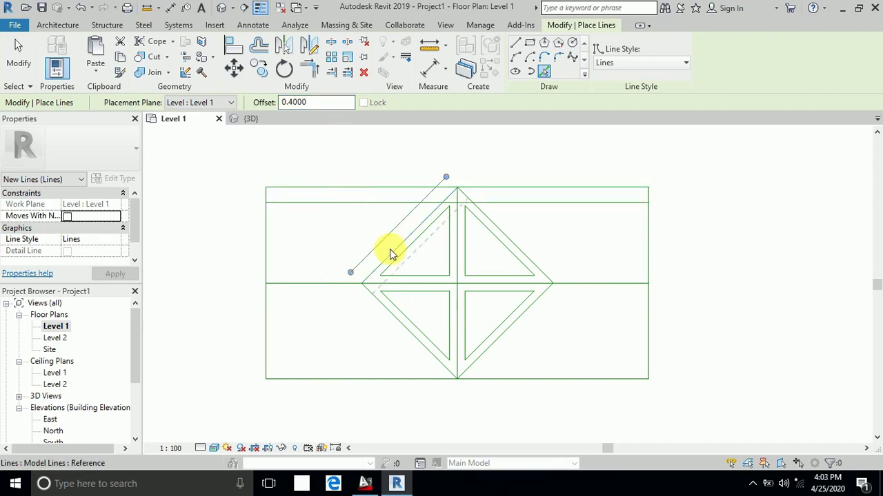
{"action": "left_click", "coordinate": [328, 282]}
{"action": "left_click", "coordinate": [266, 246]}
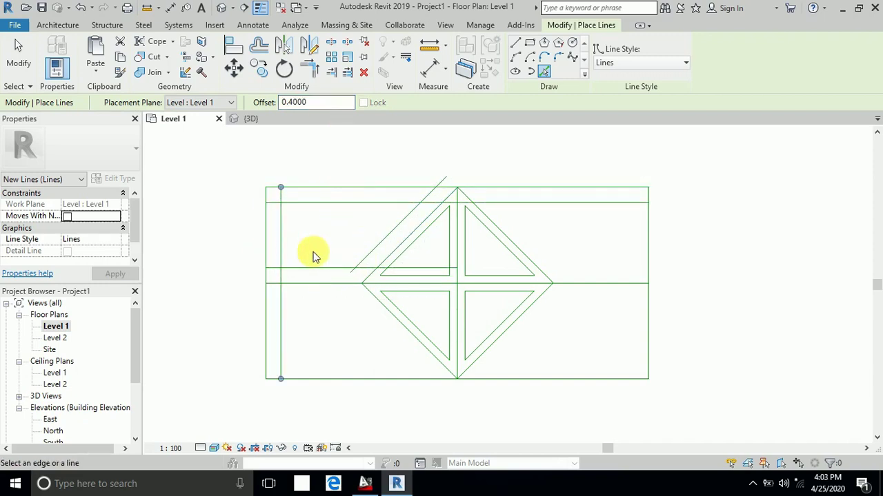
- Trim the four offset lines in the upper-left area to corners, forming a closed inner trapezoid beside the diamond
{"action": "left_click", "coordinate": [309, 68]}
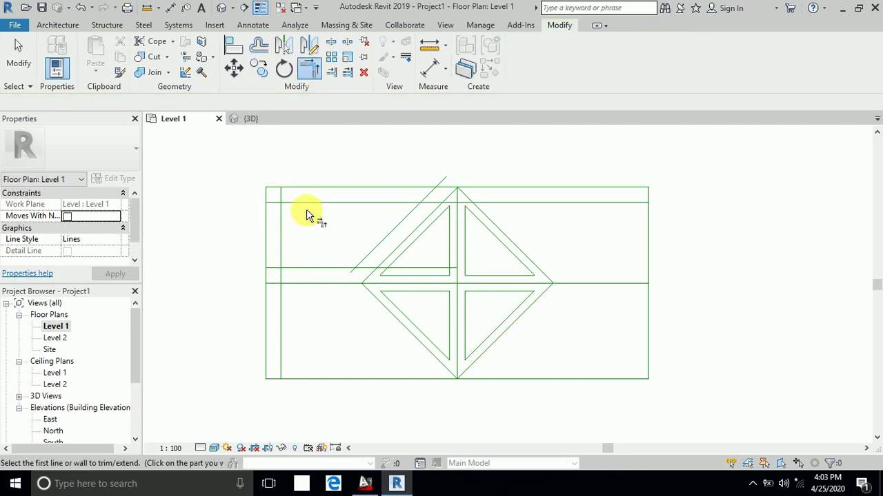
{"action": "left_click", "coordinate": [283, 217]}
{"action": "left_click", "coordinate": [315, 204]}
{"action": "left_click", "coordinate": [384, 202]}
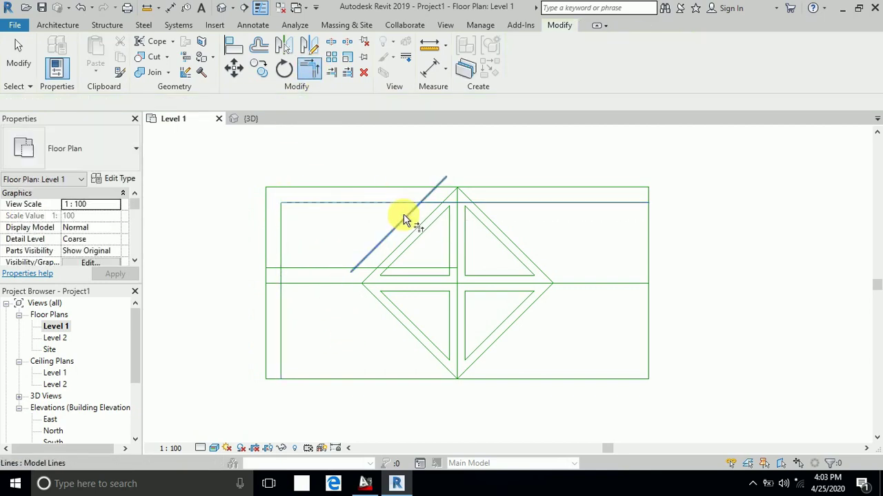
{"action": "left_click", "coordinate": [404, 218]}
{"action": "left_click", "coordinate": [363, 255]}
{"action": "left_click", "coordinate": [304, 268]}
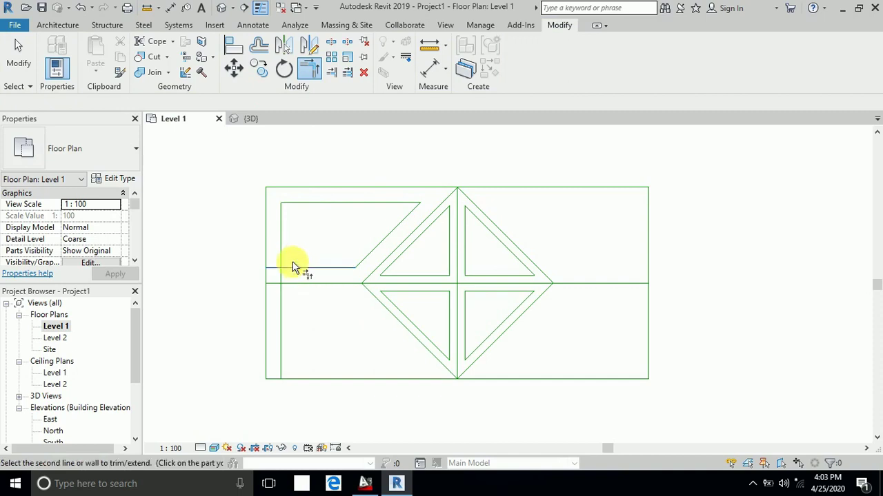
{"action": "left_click", "coordinate": [282, 253]}
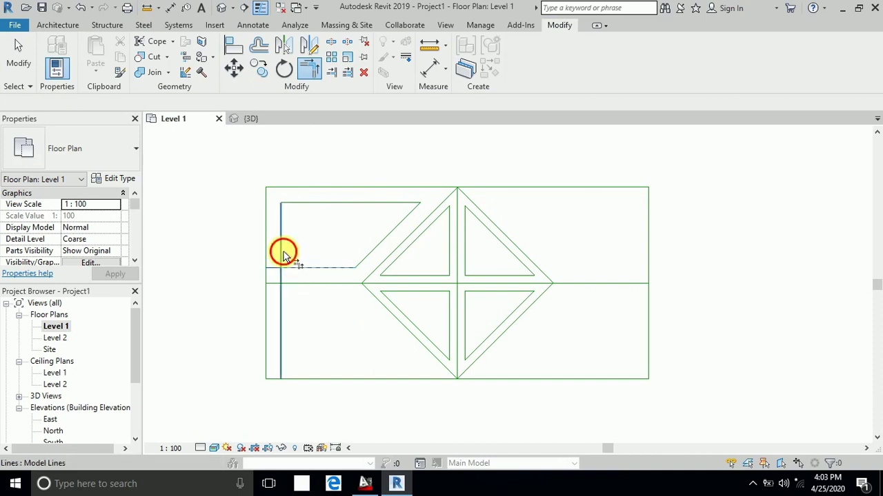
- Mirror the upper-left trapezoid about the horizontal centre line into the lower-left area, keeping the original
{"action": "left_click", "coordinate": [20, 49]}
{"action": "left_click_drag", "start_coordinate": [269, 165], "coordinate": [396, 310]}
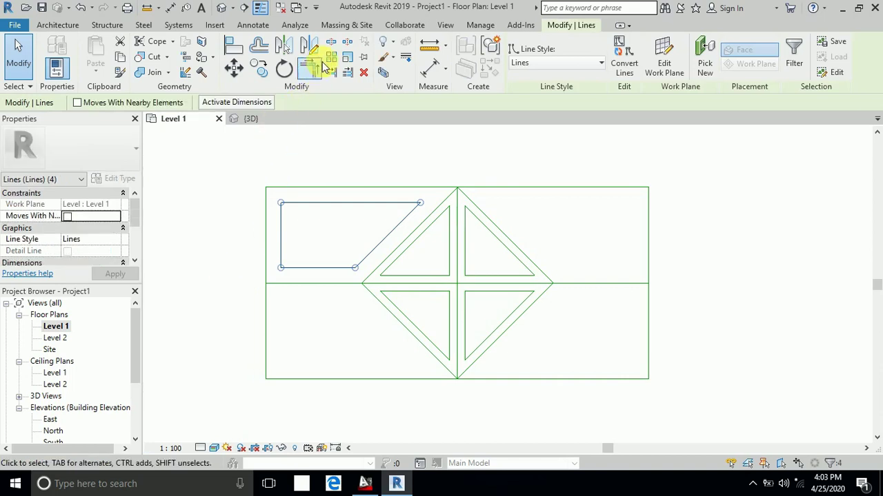
{"action": "left_click", "coordinate": [310, 45]}
{"action": "left_click", "coordinate": [267, 283]}
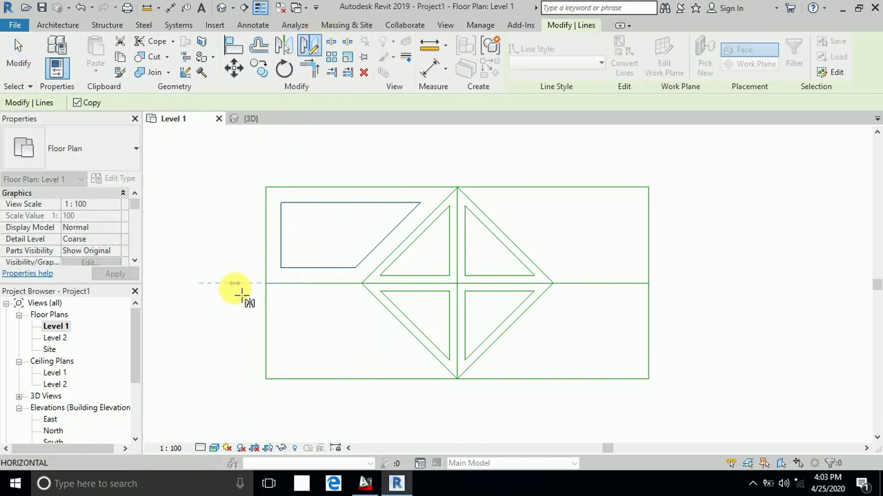
{"action": "left_click", "coordinate": [238, 295]}
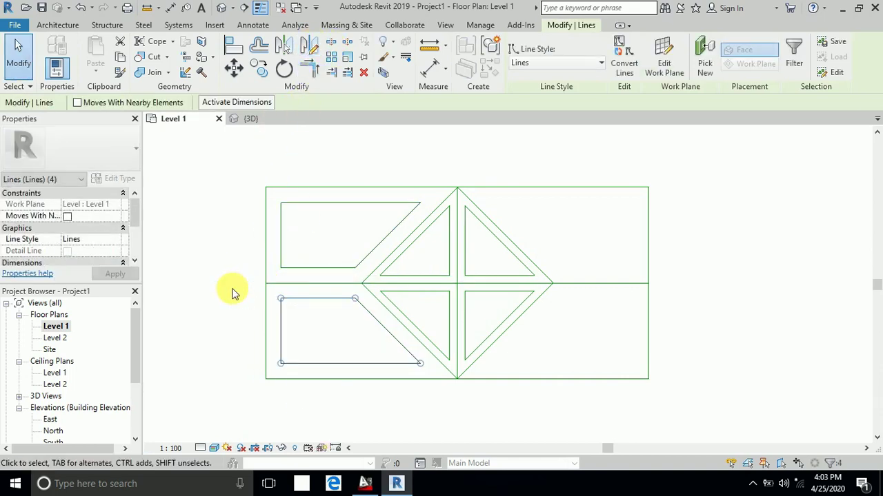
- Mirror both left trapezoids about the vertical centre line into the right half of the rectangle, keeping the originals
{"action": "left_click_drag", "start_coordinate": [272, 168], "coordinate": [448, 367]}
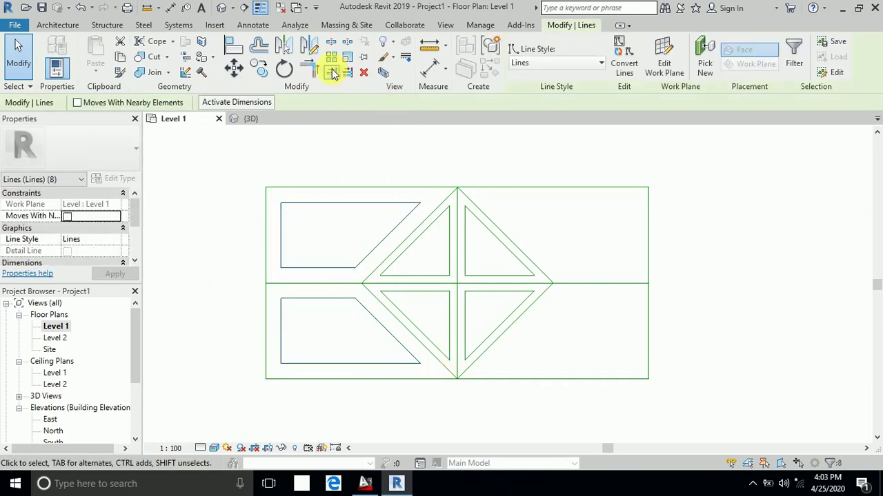
{"action": "left_click", "coordinate": [317, 51]}
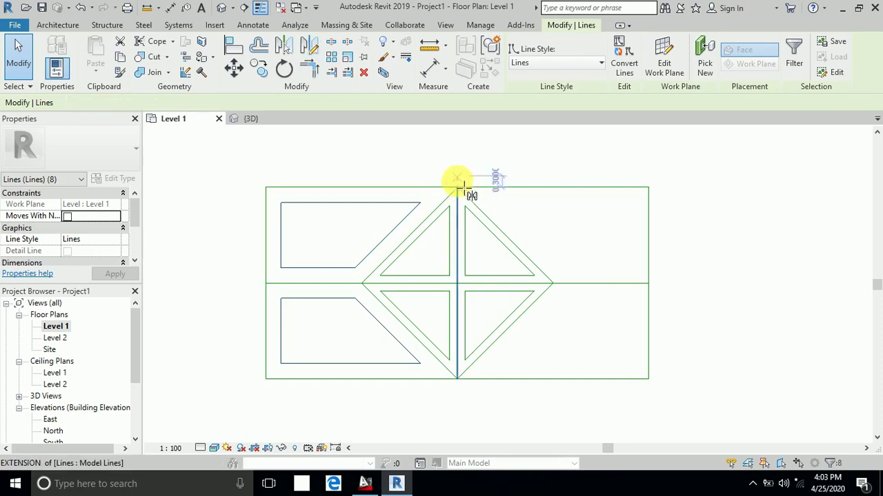
{"action": "left_click", "coordinate": [457, 185]}
{"action": "left_click", "coordinate": [457, 155]}
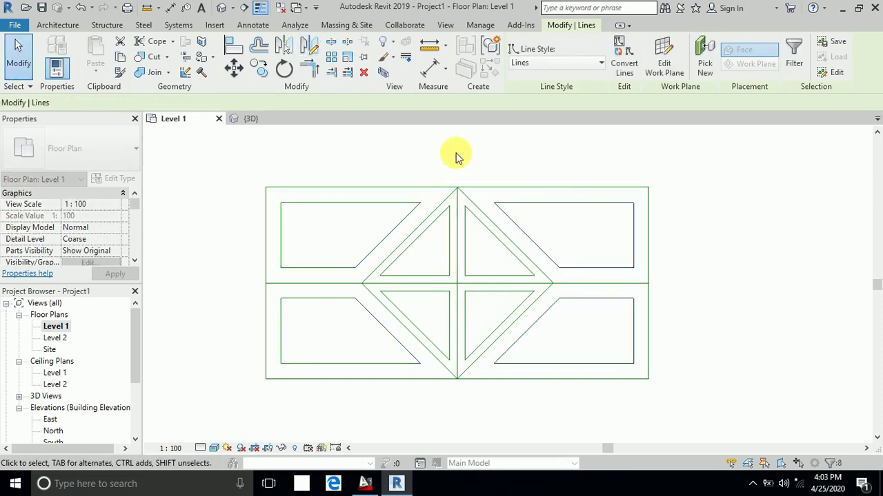
{"action": "left_click", "coordinate": [380, 147]}
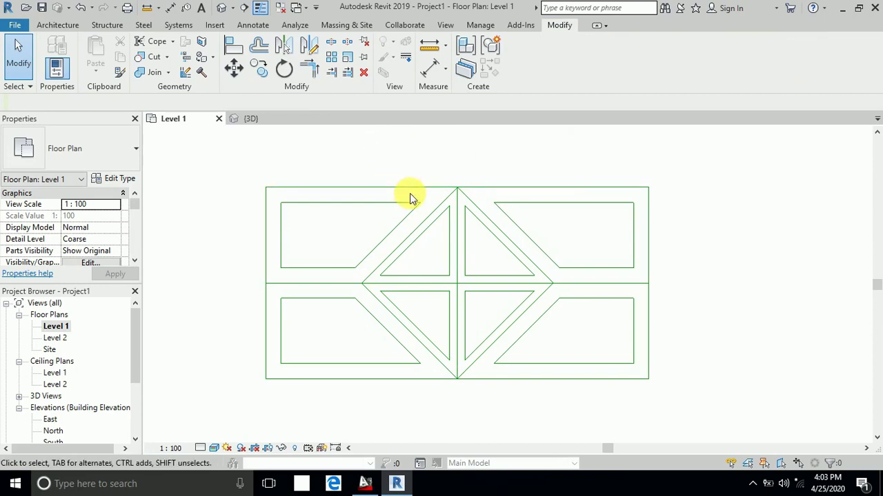
- Delete the vertical centre line and both halves of the horizontal centre line from the pattern
{"action": "left_click", "coordinate": [455, 202]}
{"action": "key", "text": "Escape"}
{"action": "left_click", "coordinate": [441, 283]}
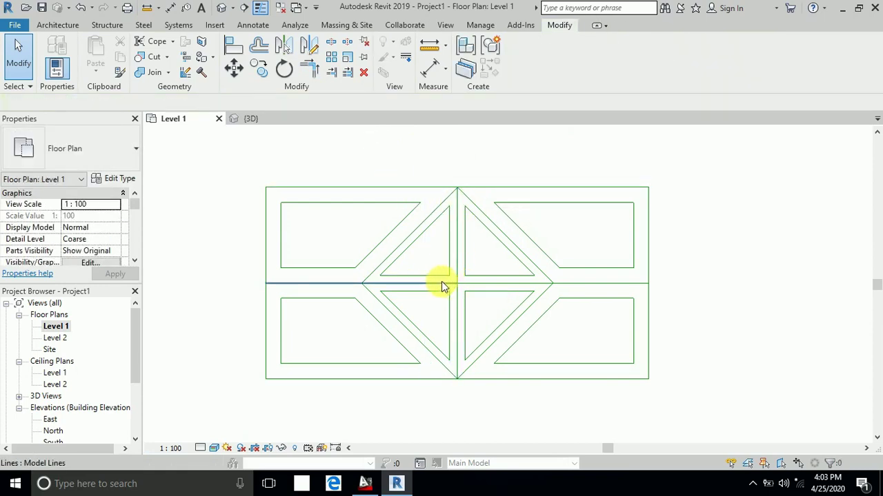
{"action": "key", "text": "Delete"}
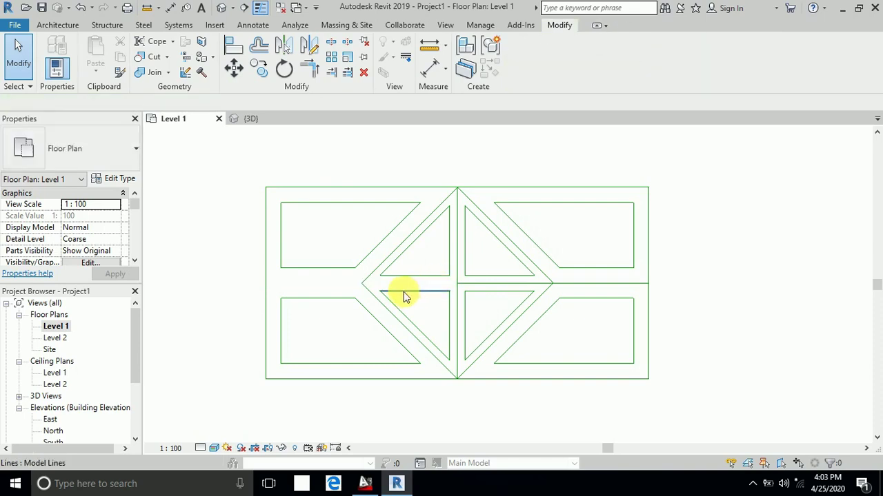
{"action": "left_click", "coordinate": [455, 278]}
{"action": "key", "text": "Delete"}
{"action": "left_click", "coordinate": [477, 284]}
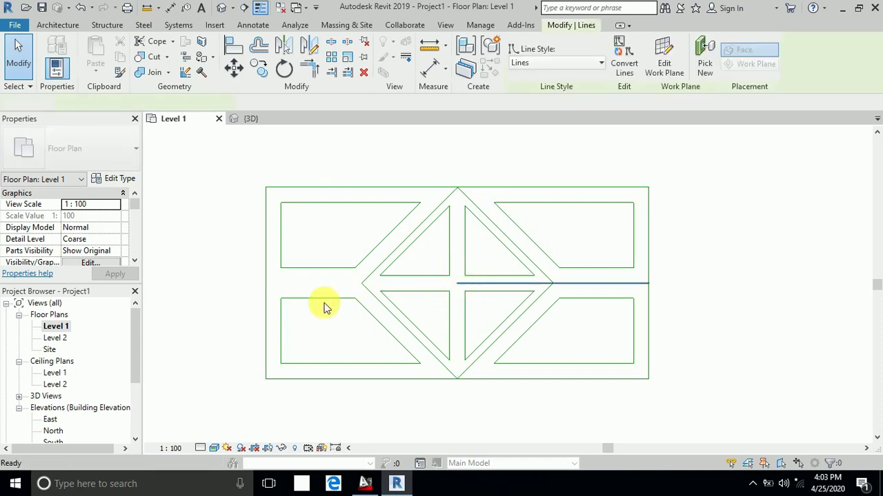
{"action": "key", "text": "Delete"}
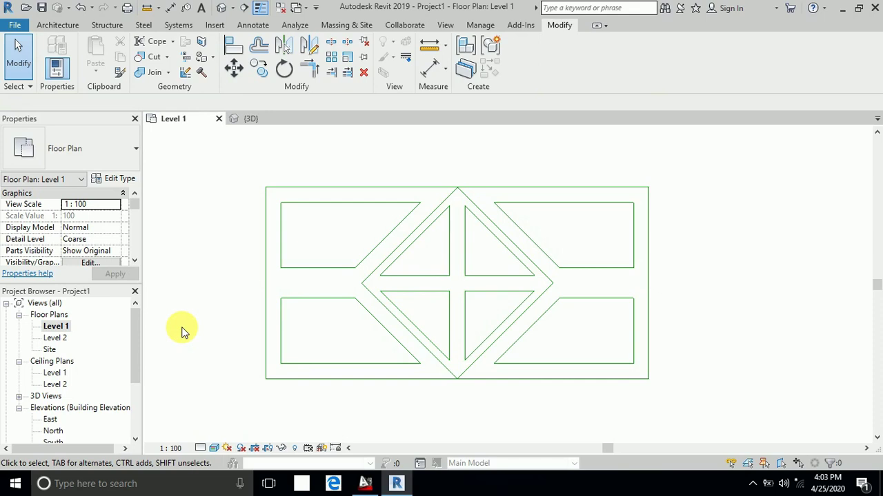
{"action": "middle_click_drag", "start_coordinate": [210, 291], "coordinate": [239, 291]}
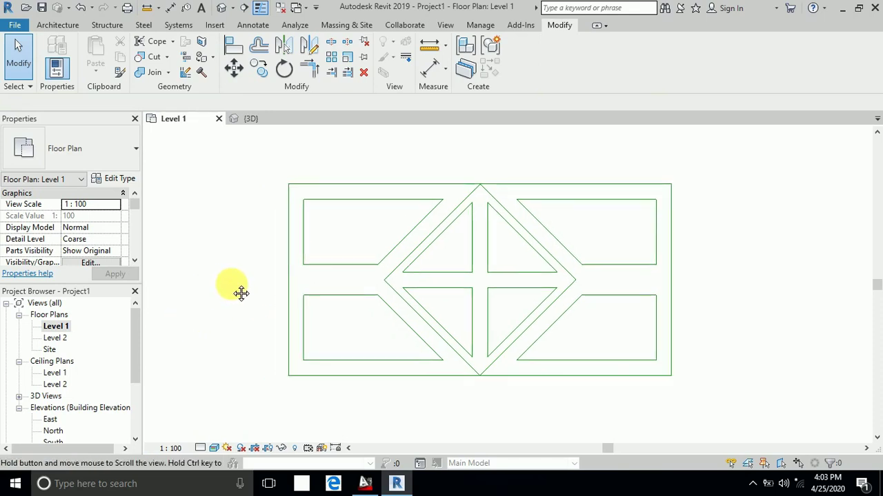
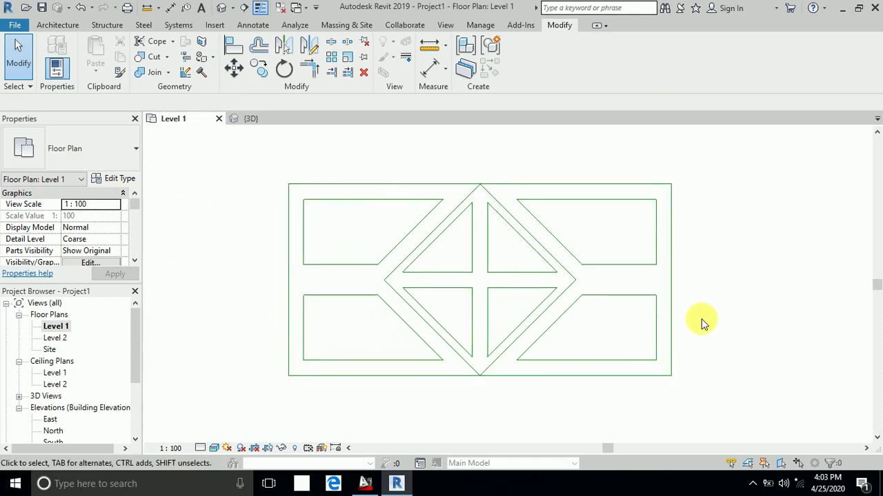
{"action": "middle_click_drag", "start_coordinate": [604, 327], "coordinate": [592, 324]}
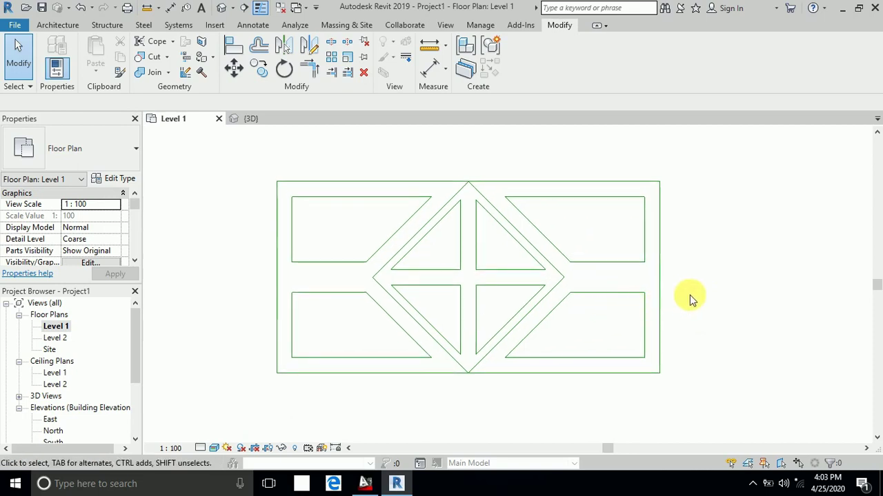
{"action": "middle_click_drag", "start_coordinate": [690, 295], "coordinate": [699, 296]}
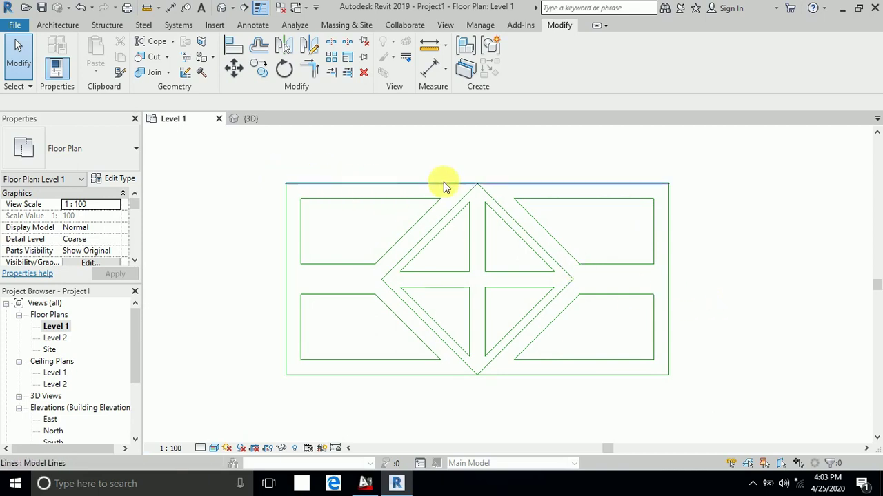
{"action": "middle_click_drag", "start_coordinate": [692, 343], "coordinate": [683, 338]}
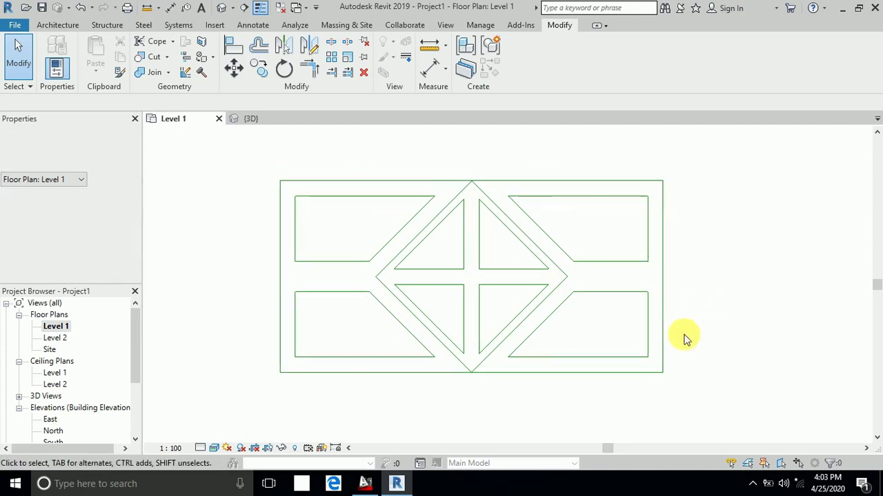
{"action": "middle_click_drag", "start_coordinate": [683, 305], "coordinate": [686, 316]}
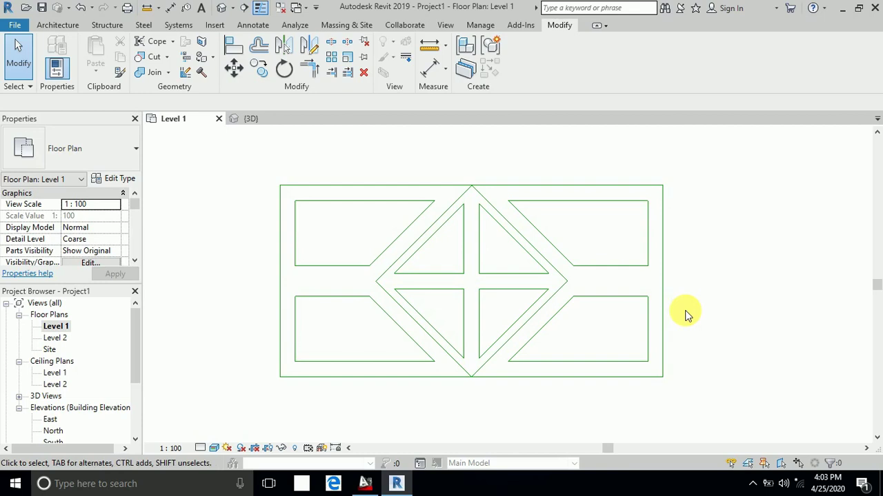
{"action": "middle_click_drag", "start_coordinate": [686, 316], "coordinate": [700, 296]}
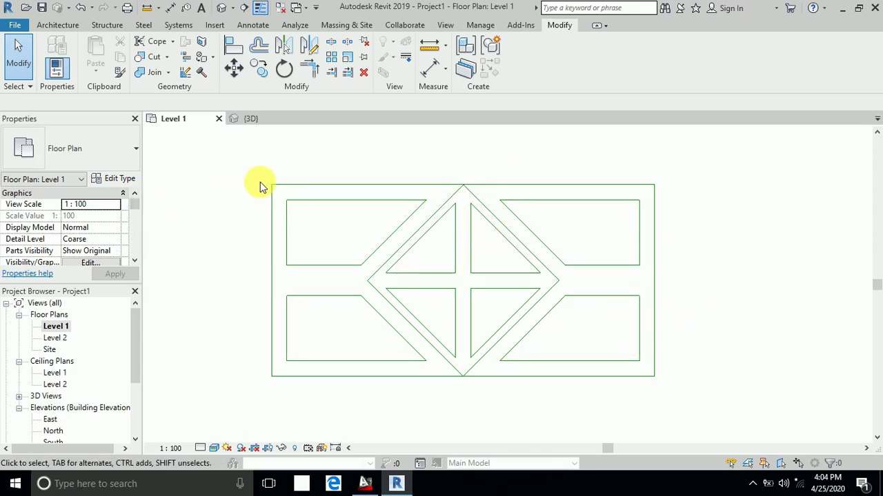
- Start a new floor on Level 1 and duplicate the Generic Floor - 400mm type as FLOOR 1
{"action": "left_click", "coordinate": [50, 26]}
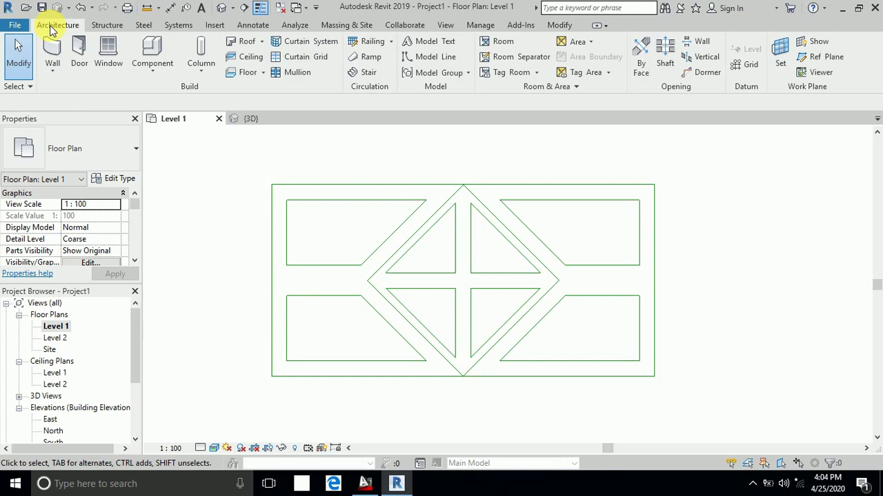
{"action": "left_click", "coordinate": [248, 73]}
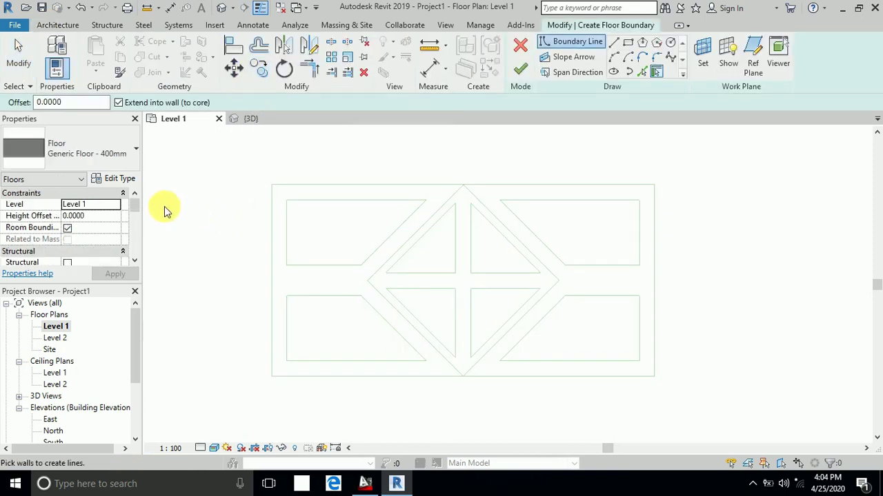
{"action": "left_click", "coordinate": [121, 181]}
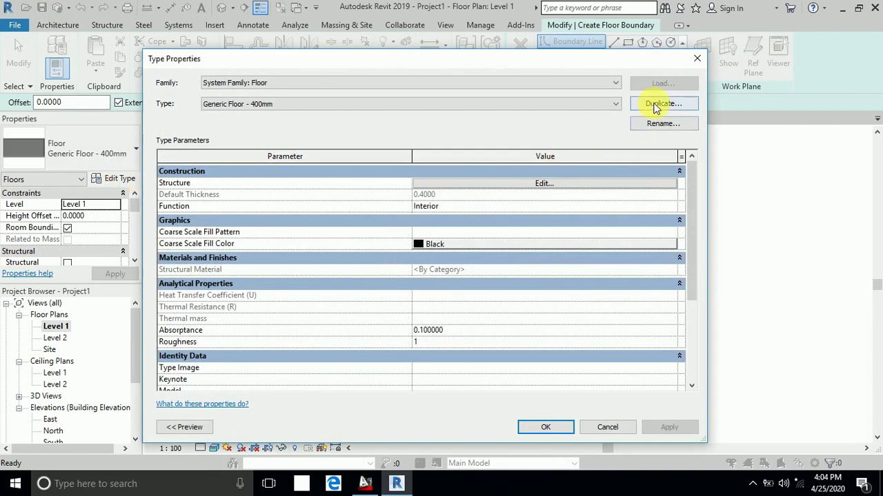
{"action": "left_click", "coordinate": [656, 104]}
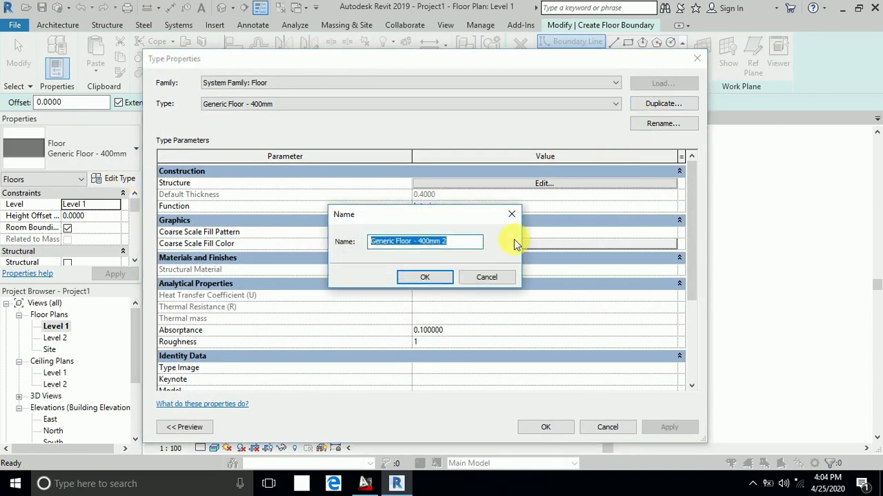
{"action": "type", "text": "FLOOR 1"}
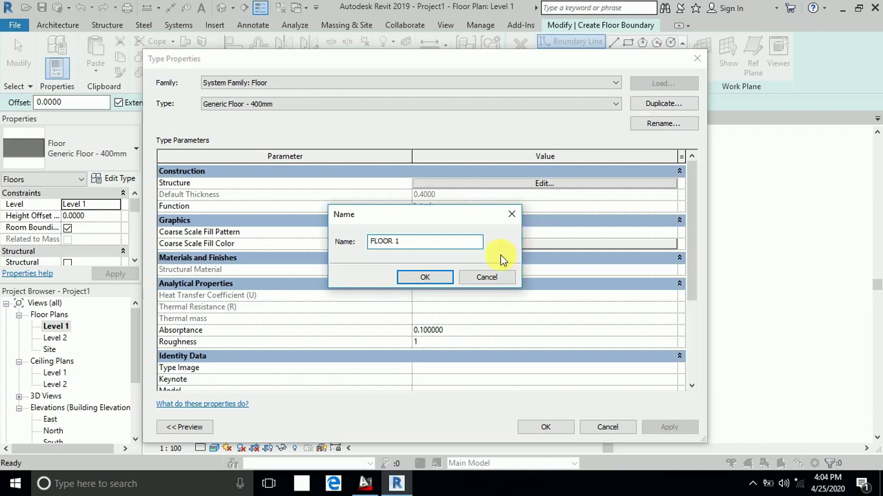
{"action": "left_click", "coordinate": [407, 277]}
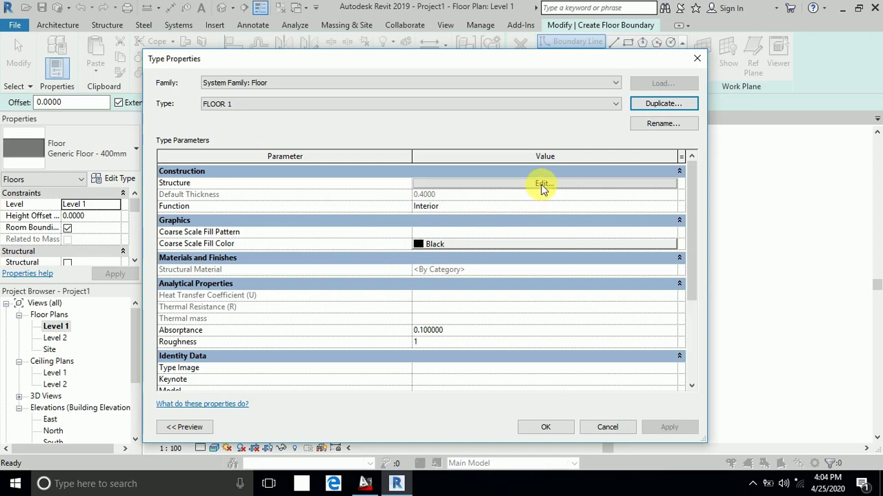
- Set the structure layer thickness of the FLOOR 1 type to 0.2 and accept the type properties
{"action": "left_click", "coordinate": [543, 185]}
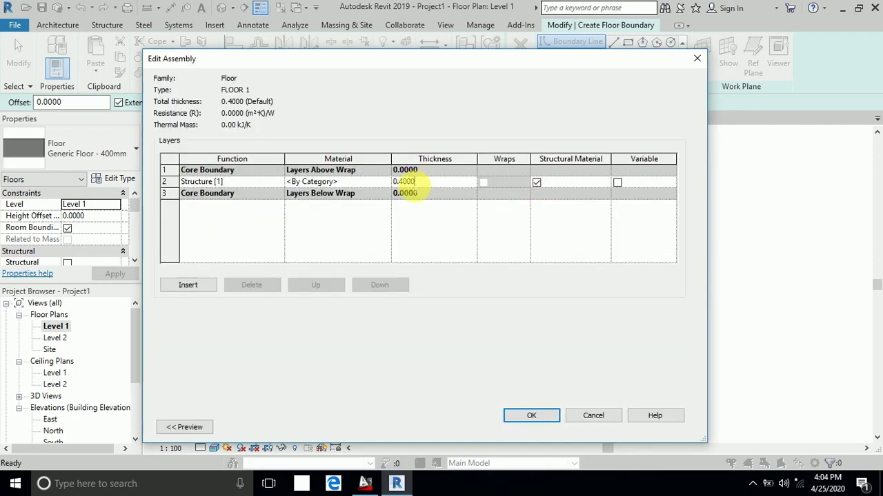
{"action": "left_click_drag", "start_coordinate": [398, 182], "coordinate": [425, 187]}
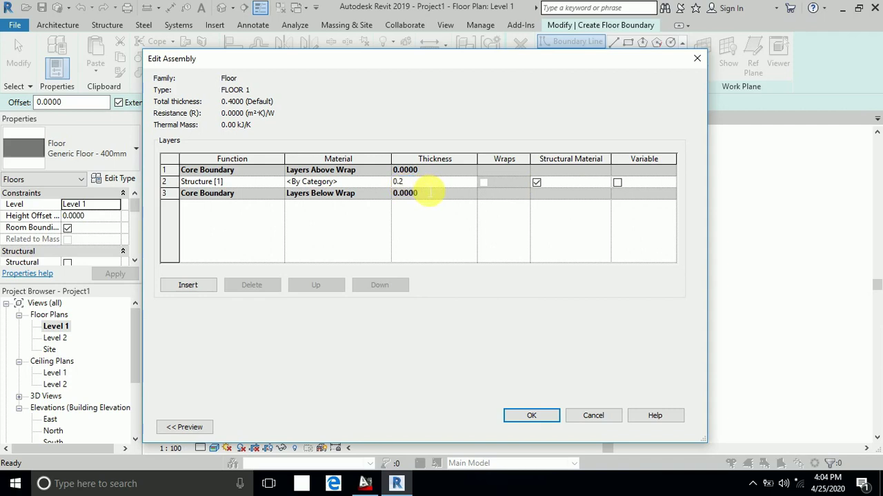
{"action": "left_click", "coordinate": [550, 417]}
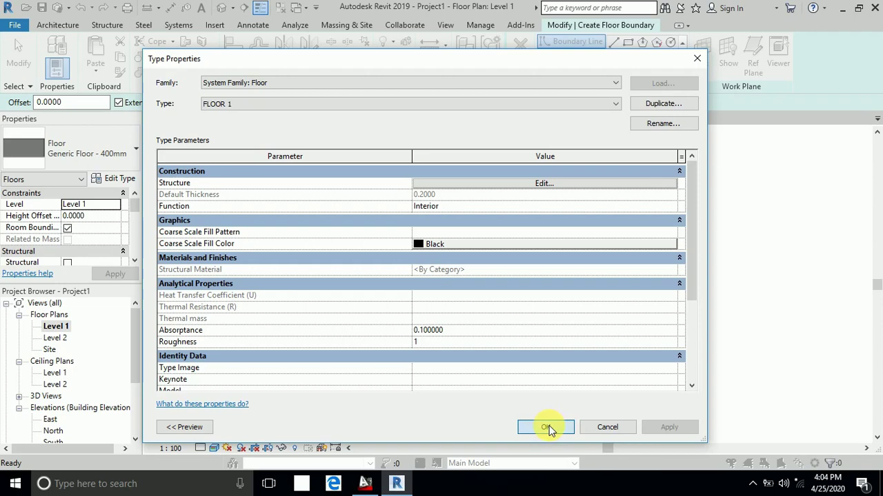
{"action": "left_click", "coordinate": [546, 427]}
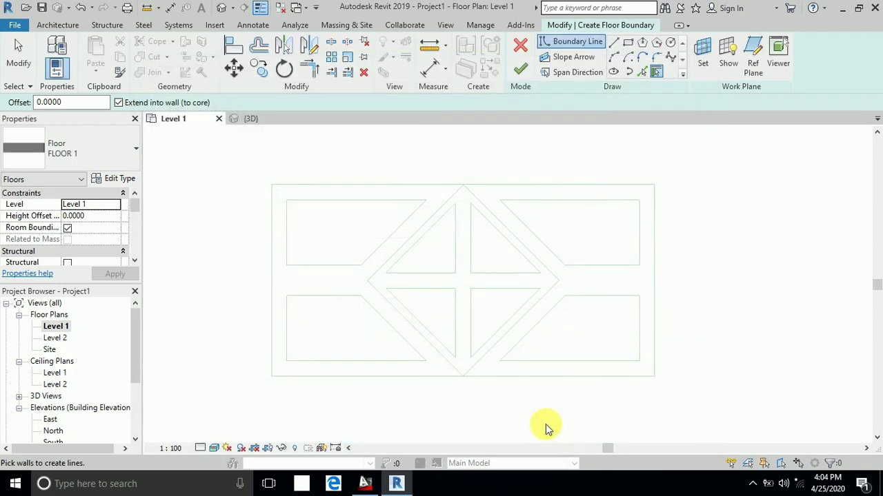
- Pick the outlines of the two triangles in the diamond's right half as boundary lines for the FLOOR 1 sketch
{"action": "left_click", "coordinate": [642, 73]}
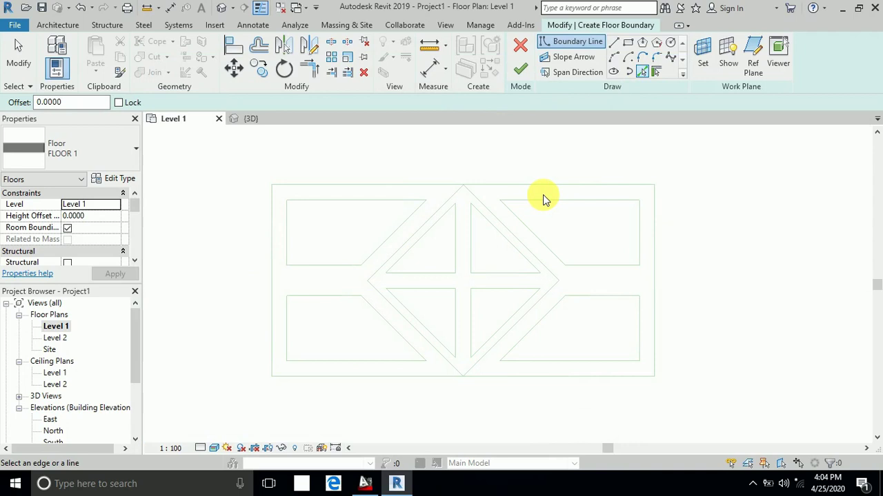
{"action": "left_click", "coordinate": [494, 229]}
{"action": "left_click", "coordinate": [471, 239]}
{"action": "left_click", "coordinate": [496, 273]}
{"action": "left_click", "coordinate": [501, 288]}
{"action": "left_click", "coordinate": [472, 312]}
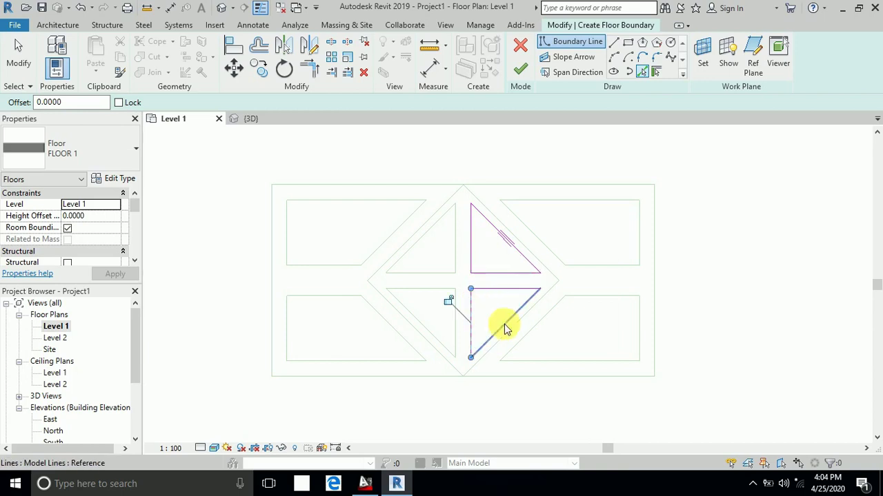
{"action": "left_click", "coordinate": [484, 316]}
- Add the outlines of the two triangles in the diamond's left half to the boundary and finish the FLOOR 1 floor
{"action": "left_click", "coordinate": [457, 311]}
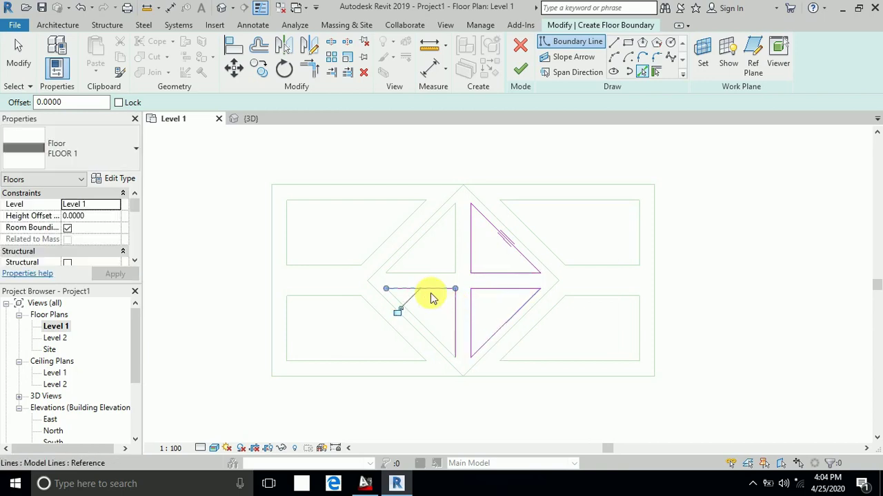
{"action": "left_click", "coordinate": [426, 303]}
{"action": "left_click", "coordinate": [416, 322]}
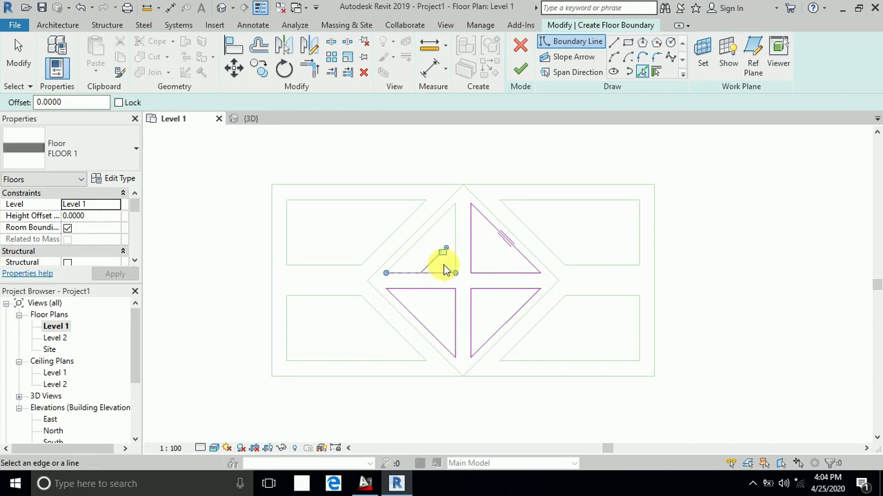
{"action": "left_click", "coordinate": [456, 240]}
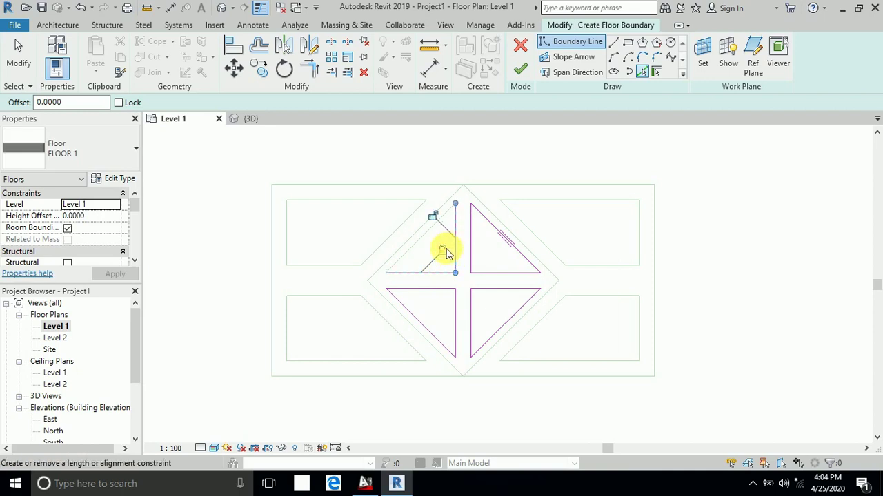
{"action": "left_click", "coordinate": [395, 265]}
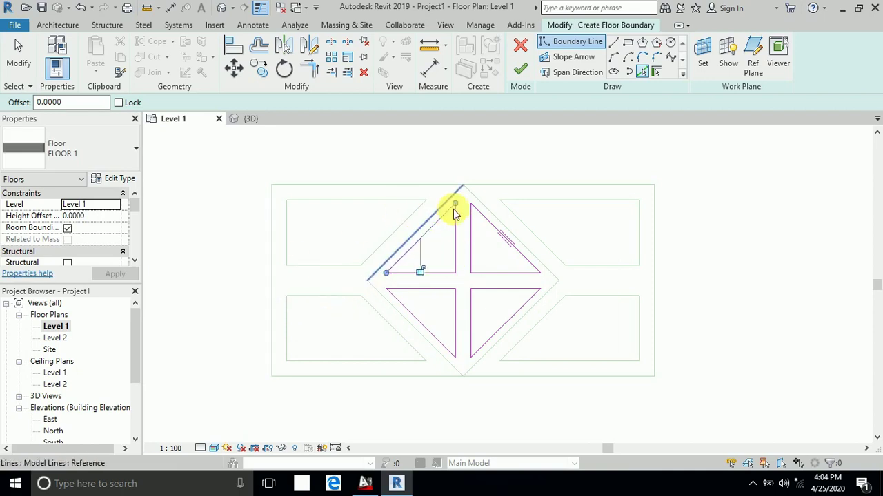
{"action": "left_click", "coordinate": [522, 70]}
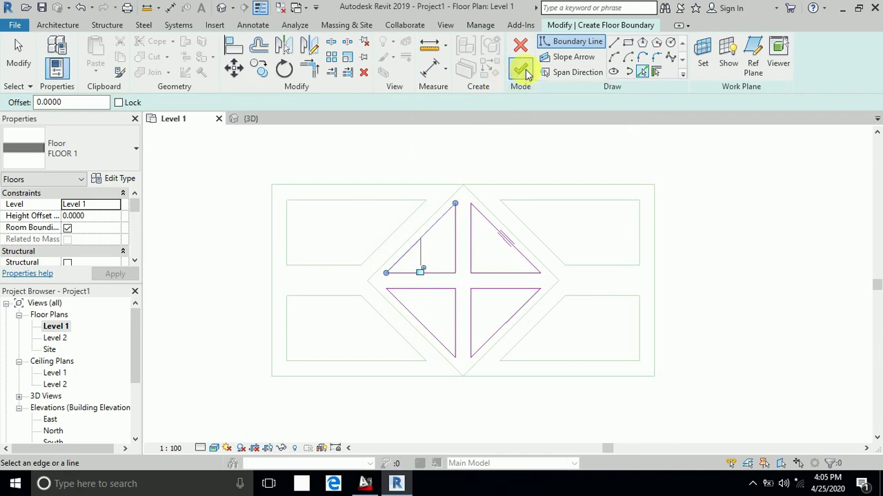
{"action": "left_click", "coordinate": [469, 145]}
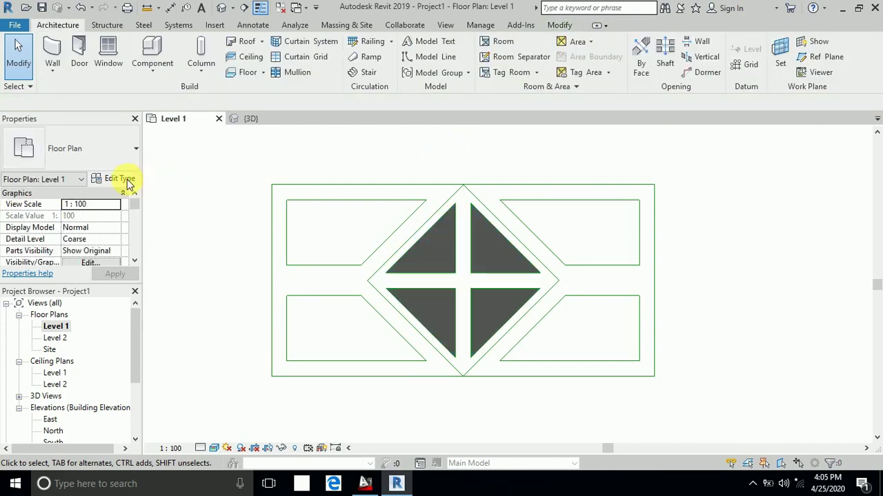
- Start another floor and duplicate the FLOOR 1 type as FLOOR 2
{"action": "left_click", "coordinate": [246, 73]}
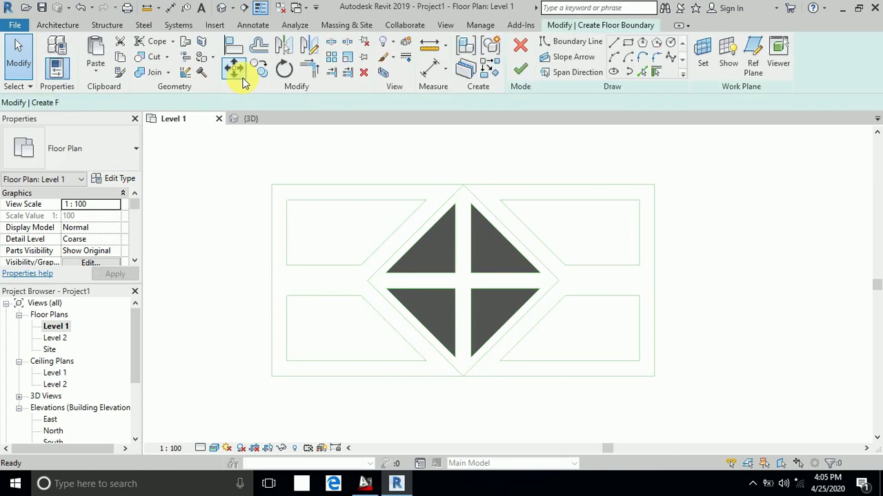
{"action": "left_click", "coordinate": [124, 177]}
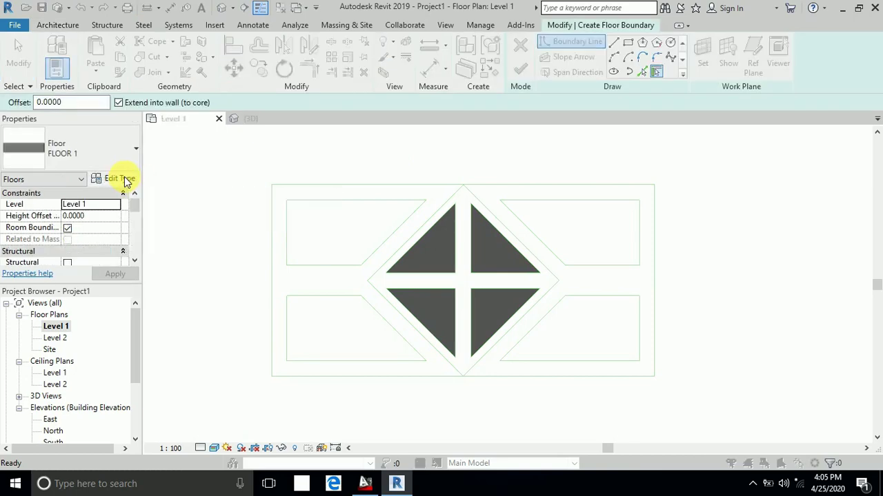
{"action": "left_click", "coordinate": [660, 104]}
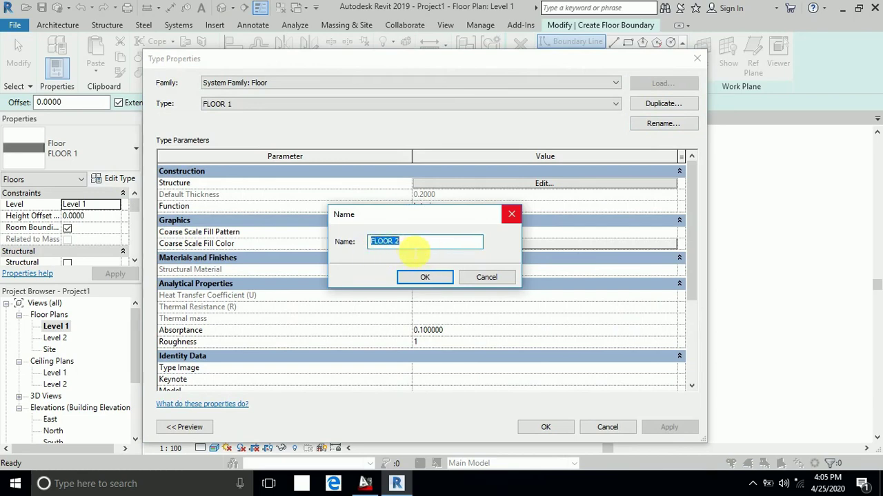
{"action": "left_click", "coordinate": [417, 278]}
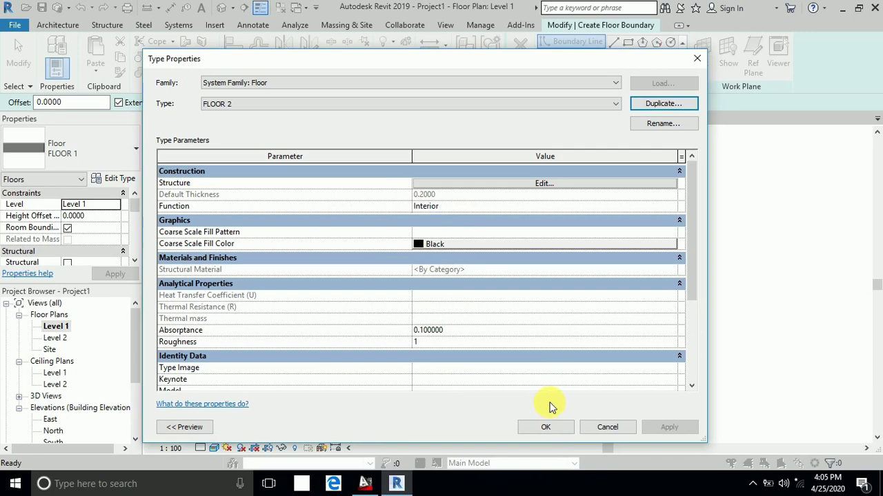
{"action": "left_click", "coordinate": [545, 426]}
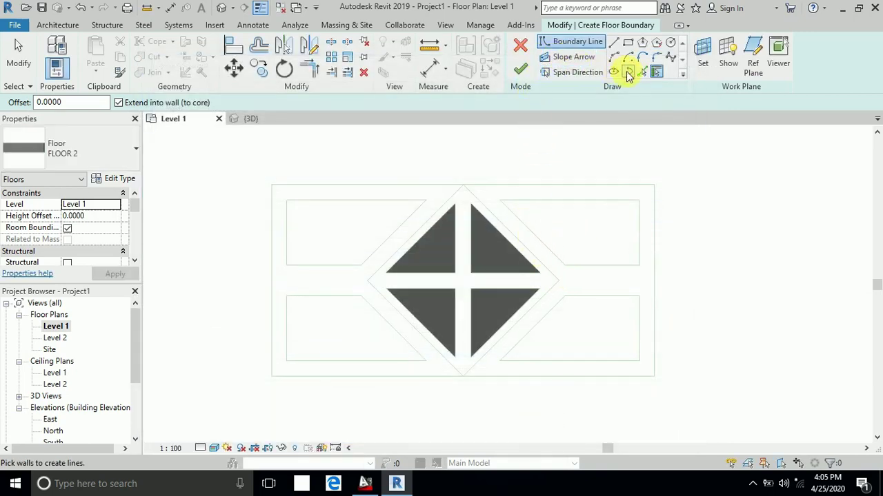
- Pick the diamond's upper-right, upper-left and lower-left outer edges and the upper-right triangle's sloped and vertical edges as floor boundary
{"action": "left_click", "coordinate": [640, 71]}
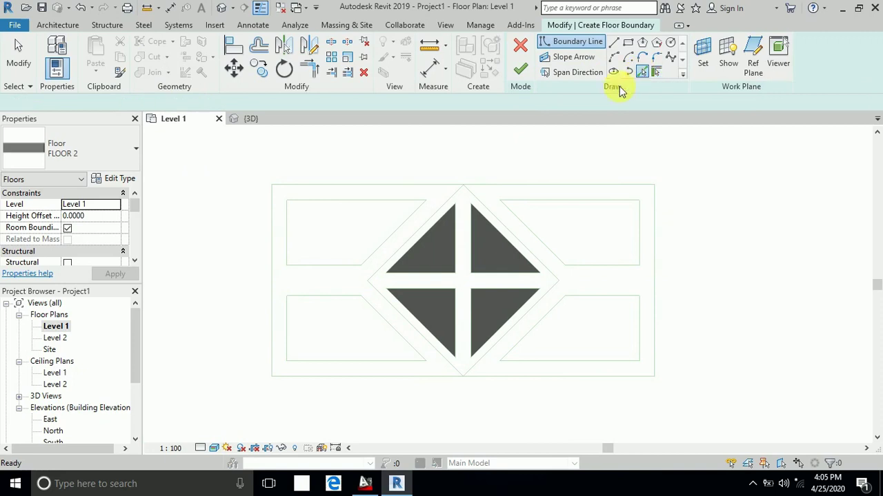
{"action": "left_click", "coordinate": [506, 233]}
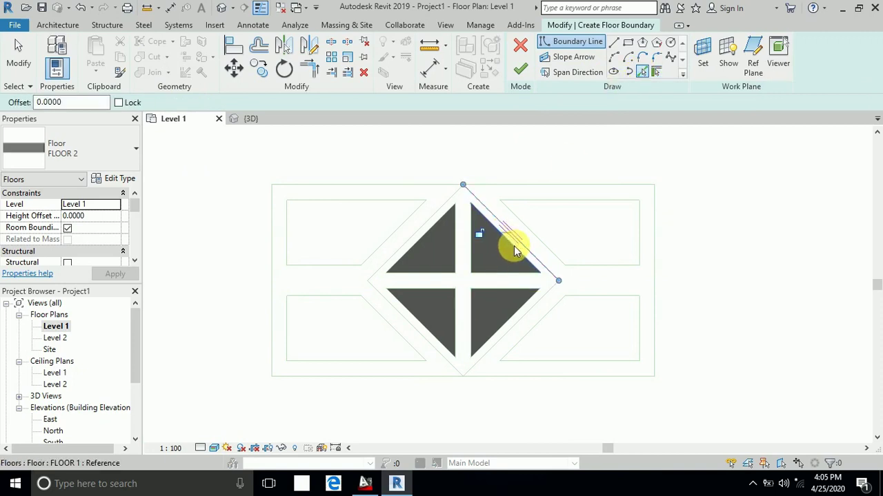
{"action": "scroll", "coordinate": [518, 254], "scroll_direction": "up", "scroll_amount": 2}
{"action": "left_click", "coordinate": [519, 255]}
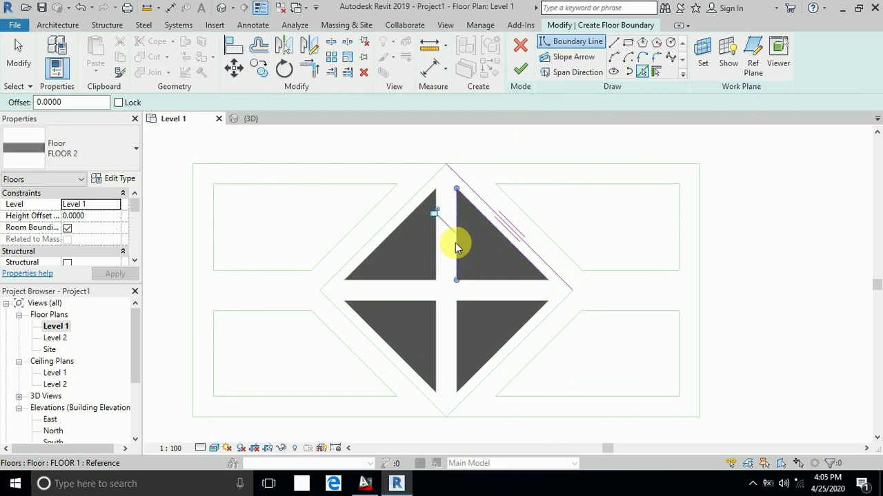
{"action": "left_click", "coordinate": [418, 195]}
{"action": "left_click", "coordinate": [349, 316]}
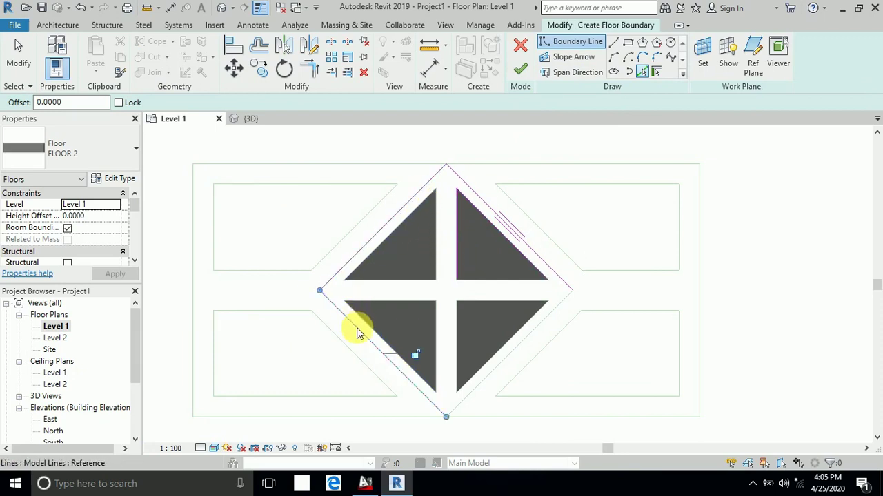
- Pick the edges of the two triangles in the diamond's left half as inner boundaries of the FLOOR 2 sketch
{"action": "left_click", "coordinate": [432, 335]}
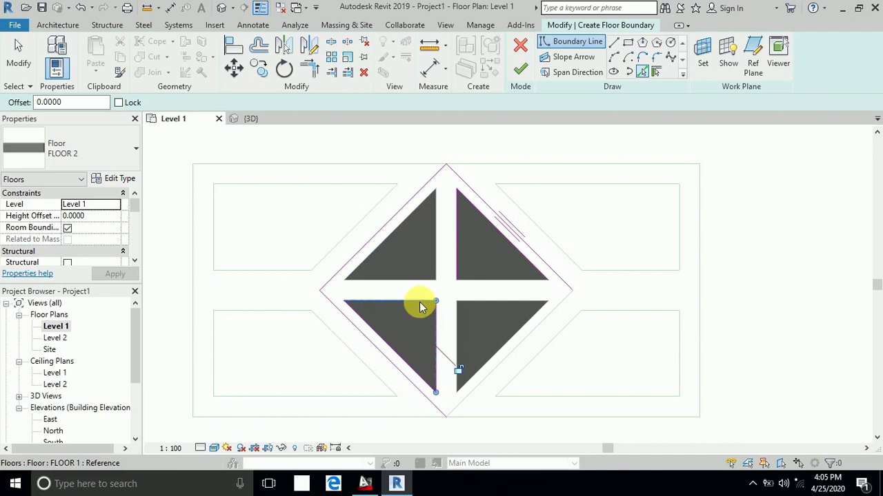
{"action": "left_click", "coordinate": [419, 302]}
{"action": "left_click", "coordinate": [426, 281]}
{"action": "left_click", "coordinate": [436, 261]}
{"action": "left_click", "coordinate": [405, 228]}
{"action": "left_click", "coordinate": [453, 221]}
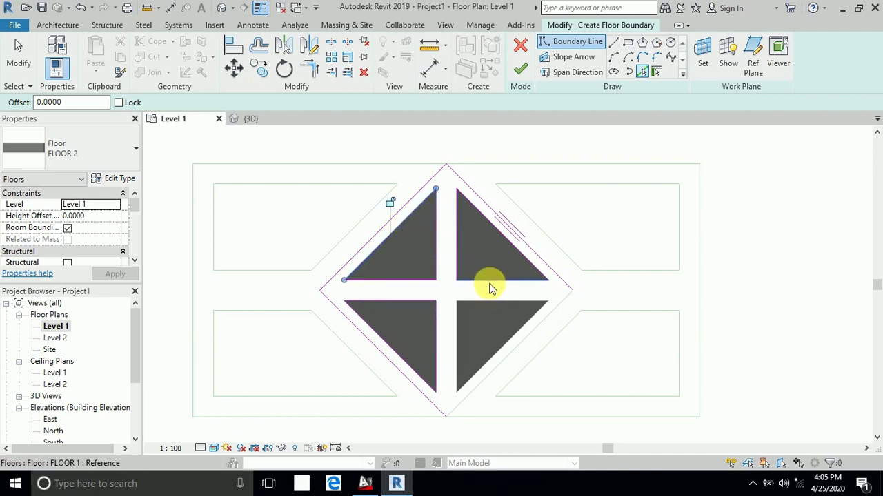
- Pick the upper-right triangle's base, the lower-right triangle and the diamond's last outer edge, and finish the FLOOR 2 floor
{"action": "left_click", "coordinate": [489, 283]}
{"action": "left_click", "coordinate": [529, 301]}
{"action": "left_click", "coordinate": [532, 319]}
{"action": "left_click", "coordinate": [456, 338]}
{"action": "left_click", "coordinate": [452, 405]}
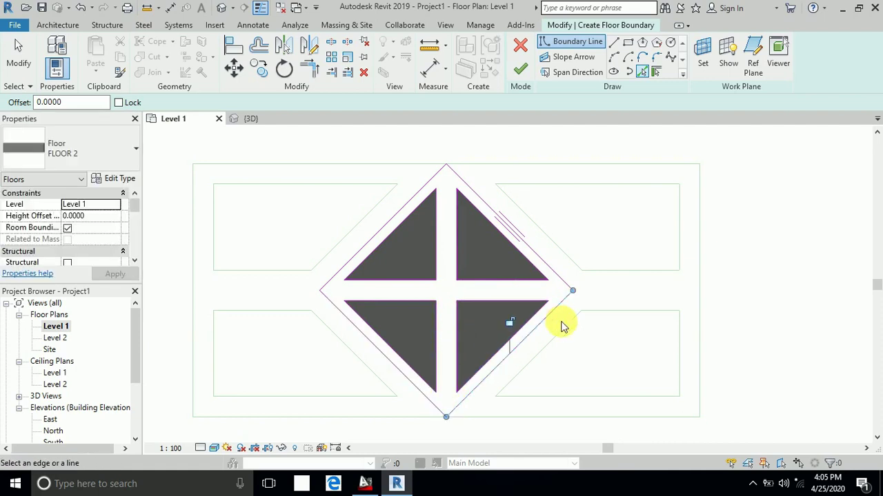
{"action": "left_click", "coordinate": [522, 78]}
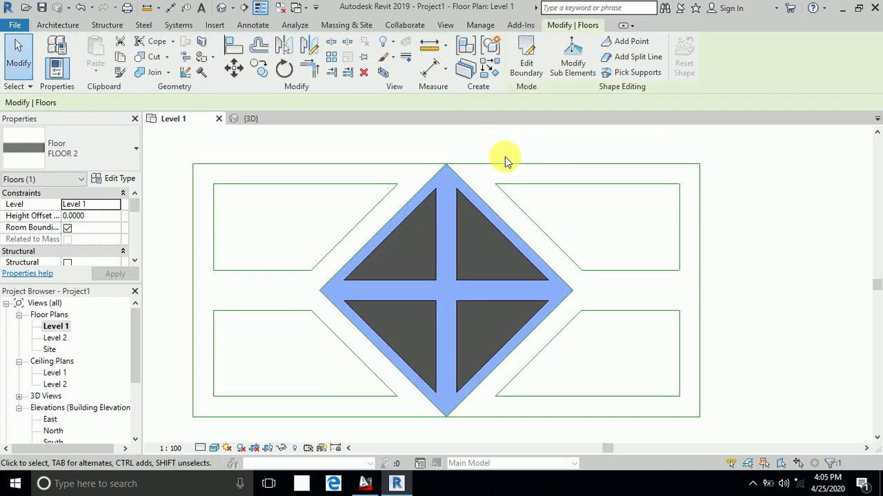
{"action": "left_click", "coordinate": [502, 151]}
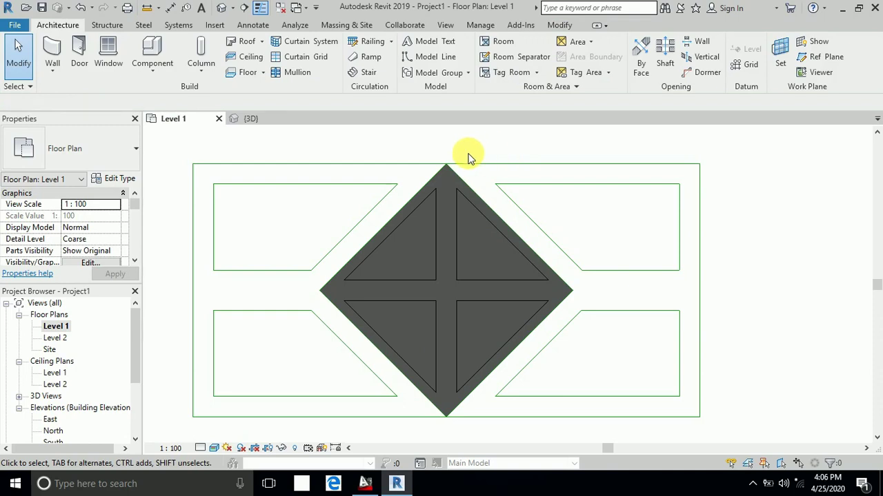
- Select the diamond frame floor and the inner triangles to check that they are separate floors
{"action": "middle_click_drag", "start_coordinate": [287, 335], "coordinate": [334, 318]}
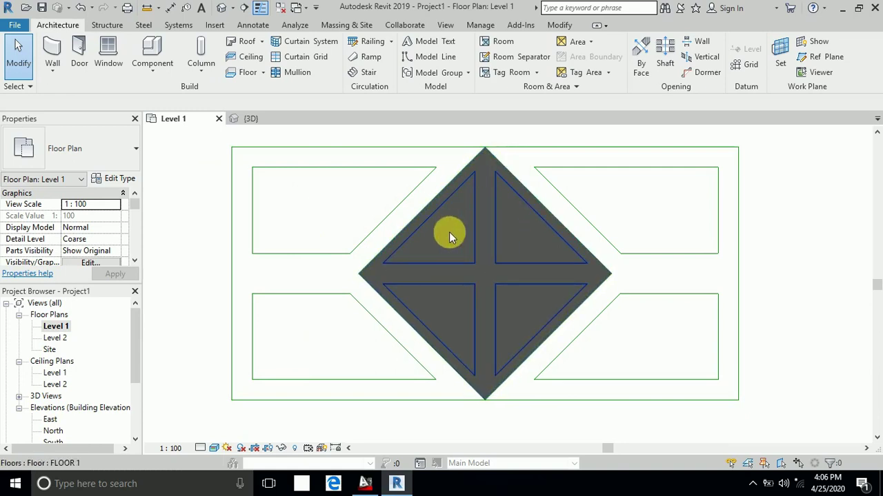
{"action": "left_click", "coordinate": [372, 274]}
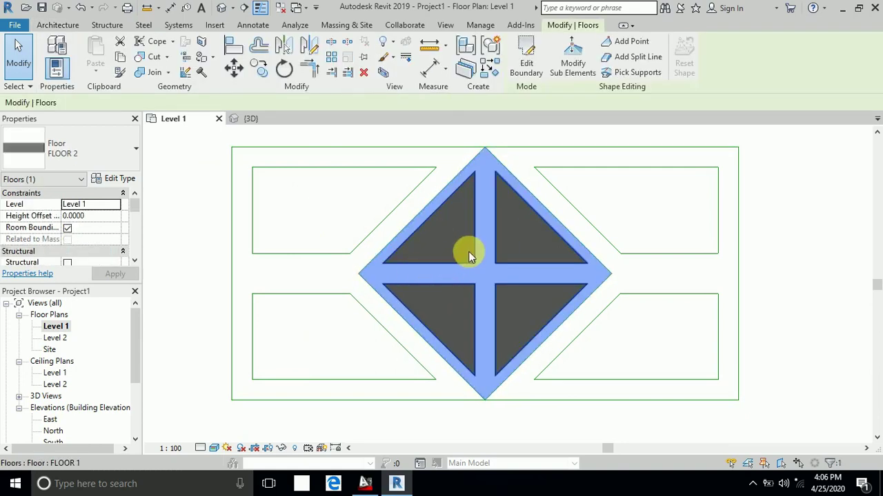
{"action": "left_click", "coordinate": [451, 249]}
{"action": "left_click", "coordinate": [394, 276]}
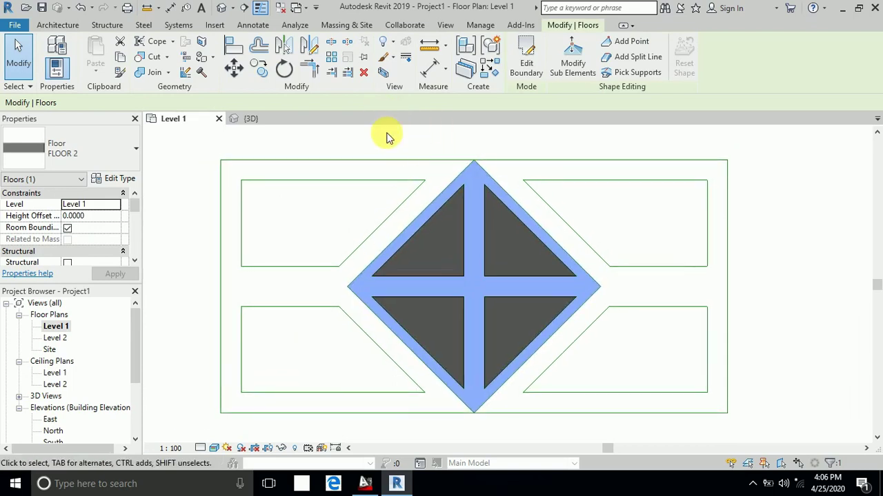
{"action": "left_click", "coordinate": [326, 138]}
- Start another floor and duplicate the FLOOR 2 type as FLOOR 3
{"action": "left_click", "coordinate": [243, 74]}
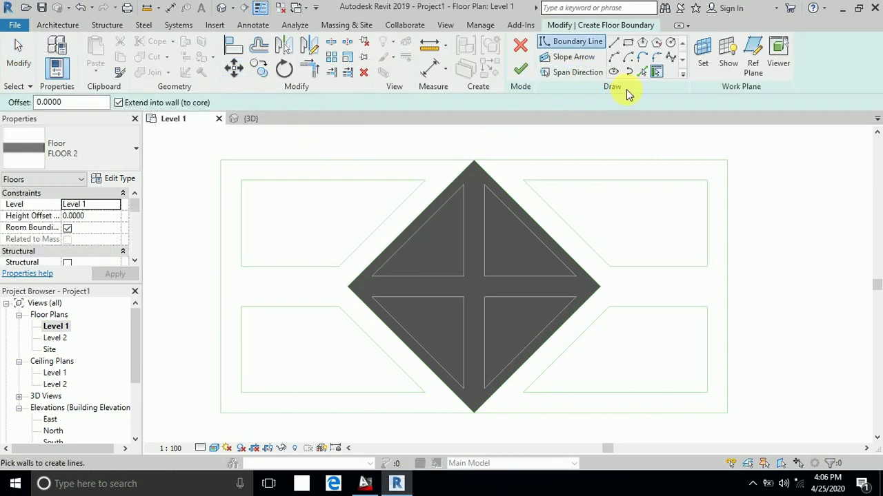
{"action": "left_click", "coordinate": [123, 179]}
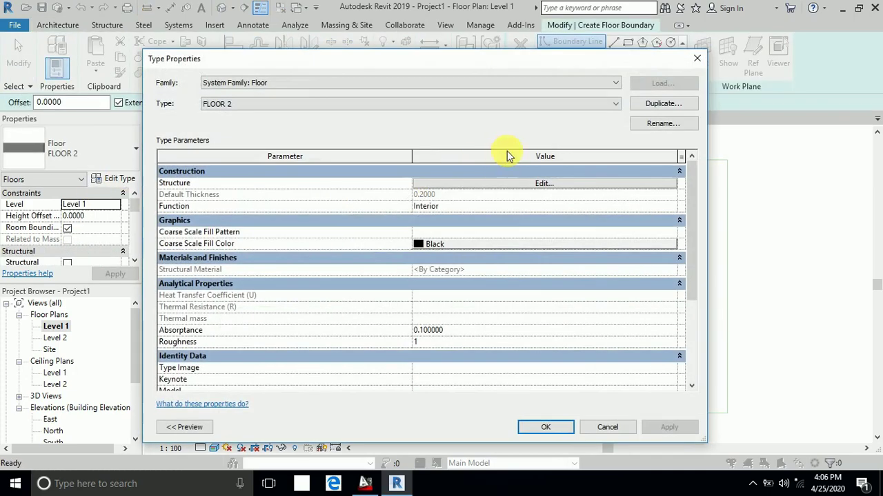
{"action": "left_click", "coordinate": [658, 104]}
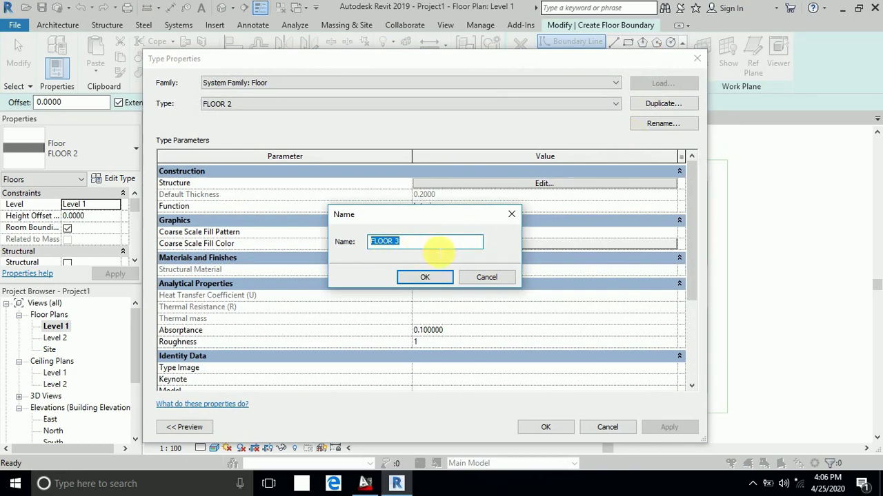
{"action": "left_click", "coordinate": [424, 277]}
{"action": "left_click", "coordinate": [560, 429]}
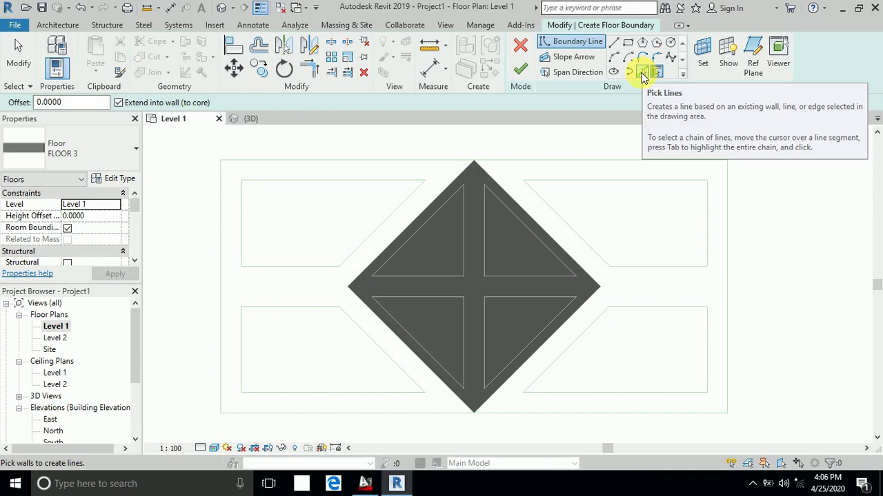
- Pick the outlines of both trapezoids in the rectangle's right half as boundary lines for the FLOOR 3 sketch
{"action": "left_click", "coordinate": [641, 73]}
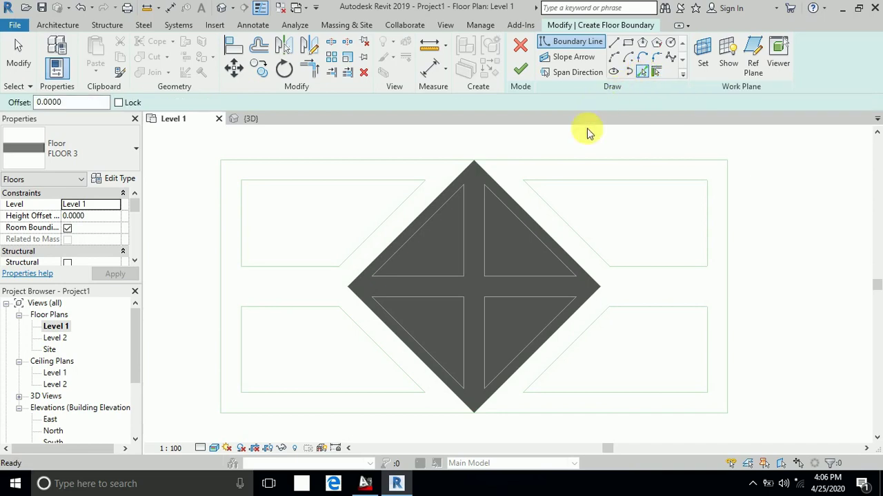
{"action": "left_click", "coordinate": [561, 217]}
{"action": "left_click", "coordinate": [600, 181]}
{"action": "left_click", "coordinate": [706, 215]}
{"action": "left_click", "coordinate": [668, 266]}
{"action": "left_click", "coordinate": [649, 307]}
{"action": "left_click", "coordinate": [595, 327]}
{"action": "left_click", "coordinate": [602, 391]}
{"action": "left_click", "coordinate": [707, 359]}
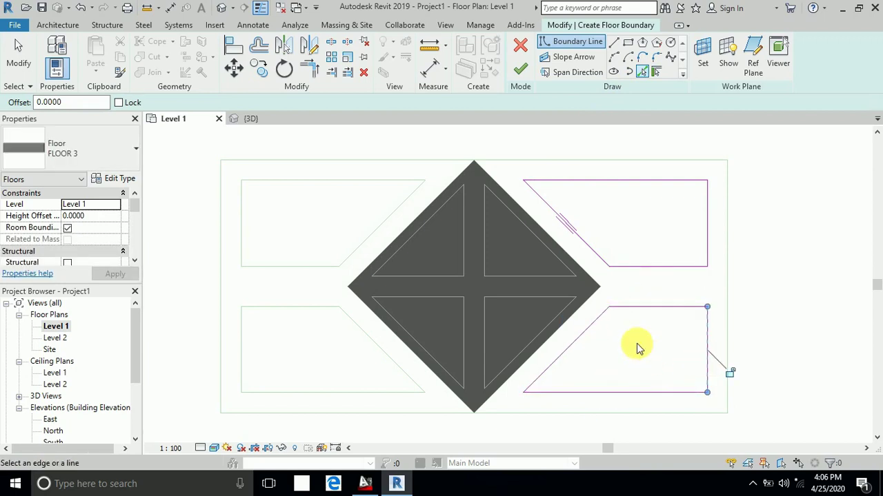
- Add the outlines of both trapezoids in the rectangle's left half to the boundary and finish the FLOOR 3 floor
{"action": "left_click", "coordinate": [361, 244]}
{"action": "left_click", "coordinate": [345, 186]}
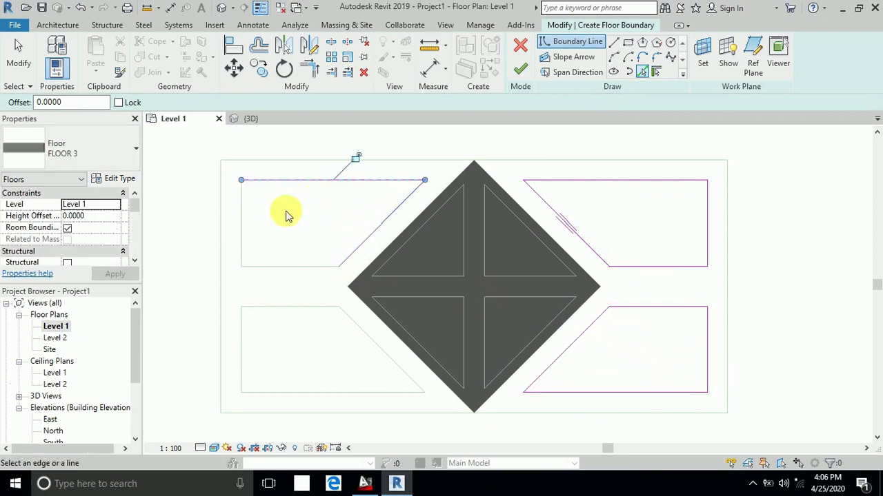
{"action": "left_click", "coordinate": [242, 218]}
{"action": "left_click", "coordinate": [286, 267]}
{"action": "left_click", "coordinate": [298, 307]}
{"action": "left_click", "coordinate": [243, 341]}
{"action": "left_click", "coordinate": [288, 393]}
{"action": "left_click", "coordinate": [381, 349]}
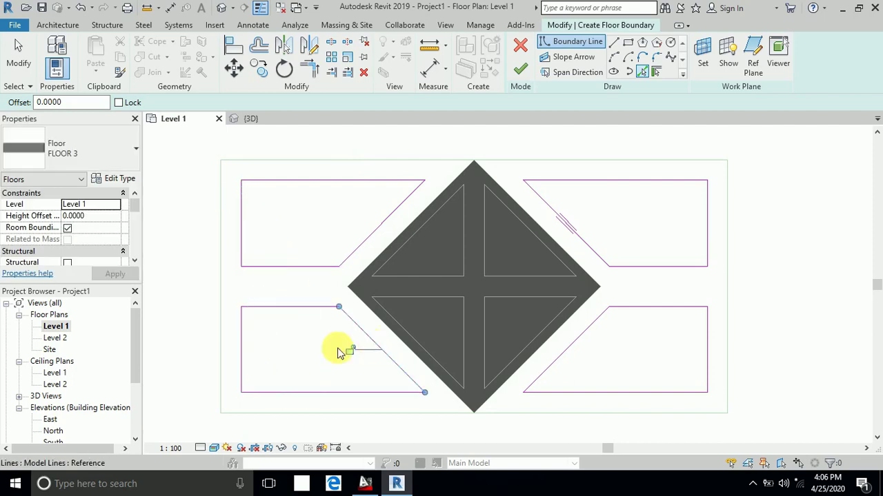
{"action": "left_click", "coordinate": [520, 67]}
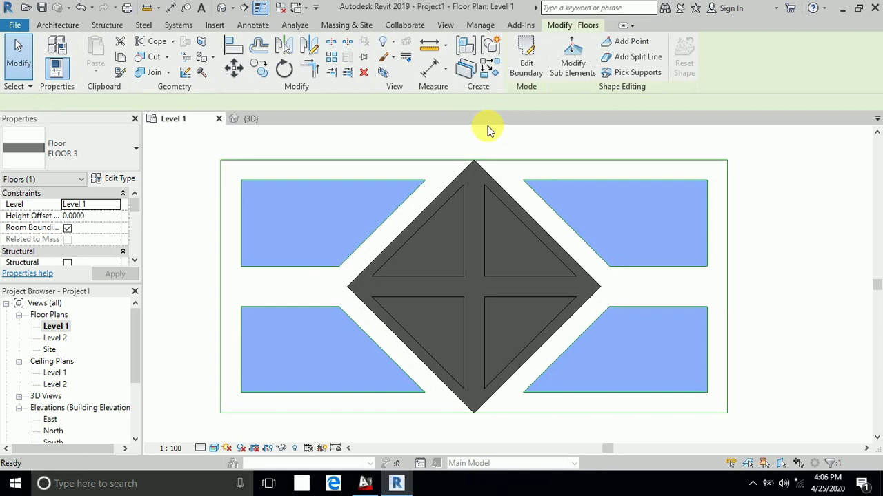
{"action": "left_click", "coordinate": [488, 129]}
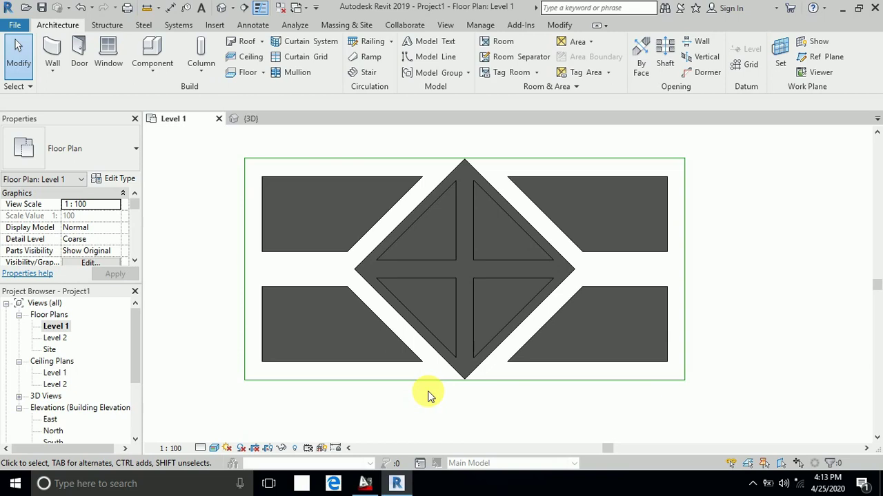
- Start another floor and duplicate the FLOOR 3 type as FLOOR 4
{"action": "middle_click_drag", "start_coordinate": [428, 392], "coordinate": [429, 396]}
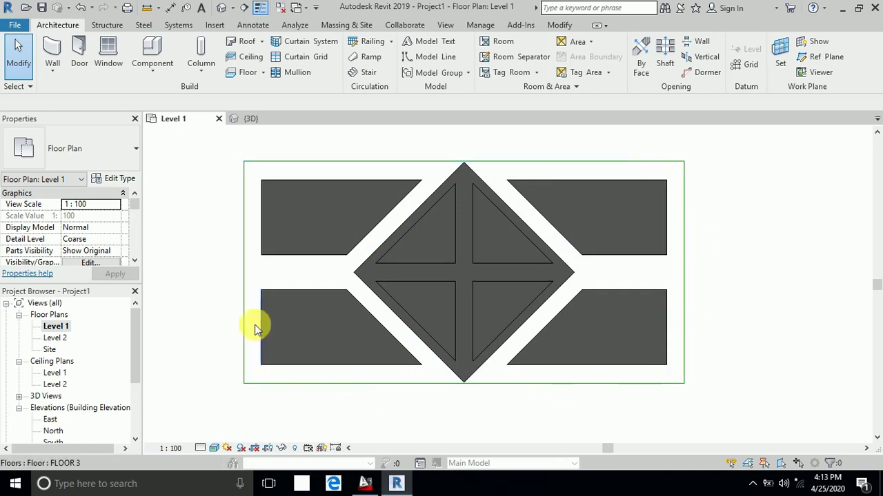
{"action": "left_click", "coordinate": [245, 74]}
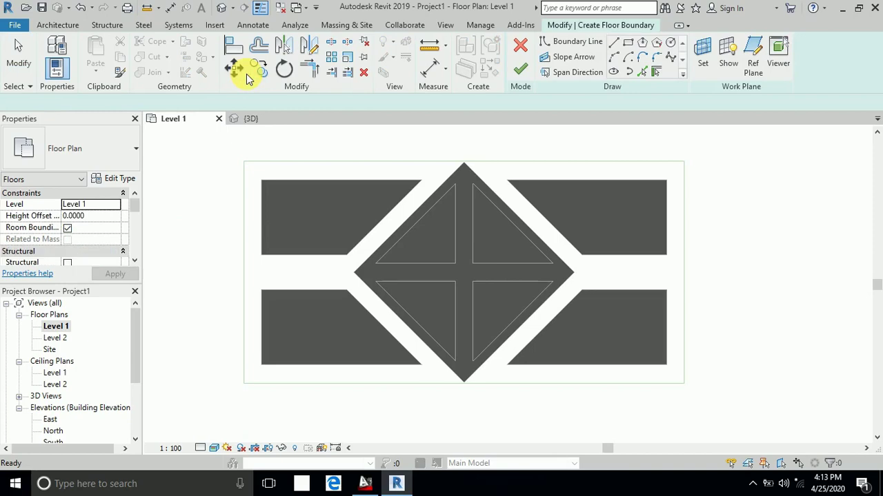
{"action": "left_click", "coordinate": [121, 180]}
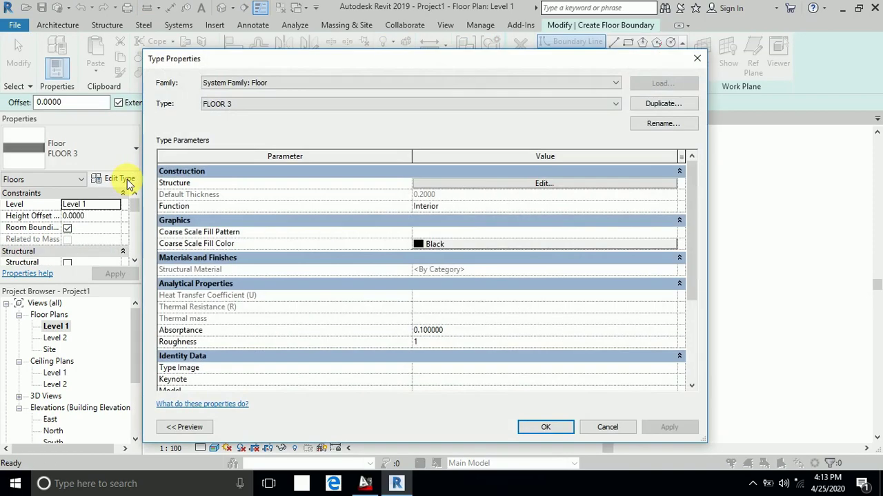
{"action": "left_click", "coordinate": [668, 103]}
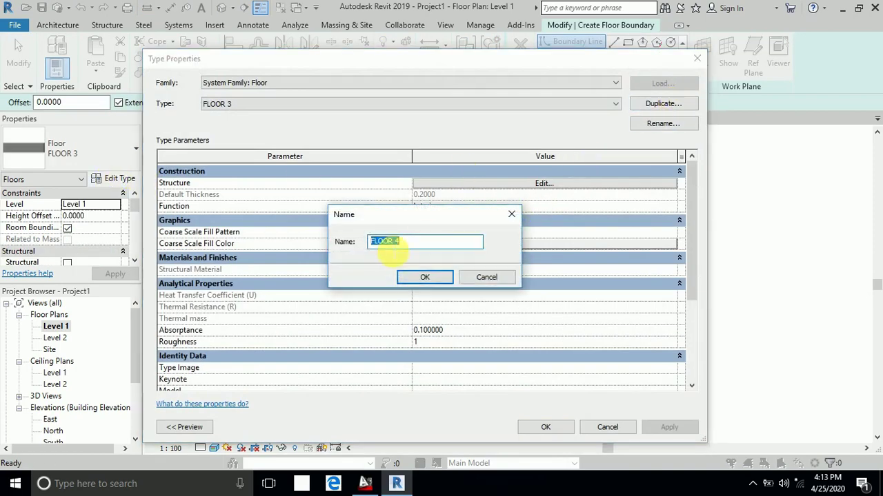
{"action": "left_click", "coordinate": [416, 279]}
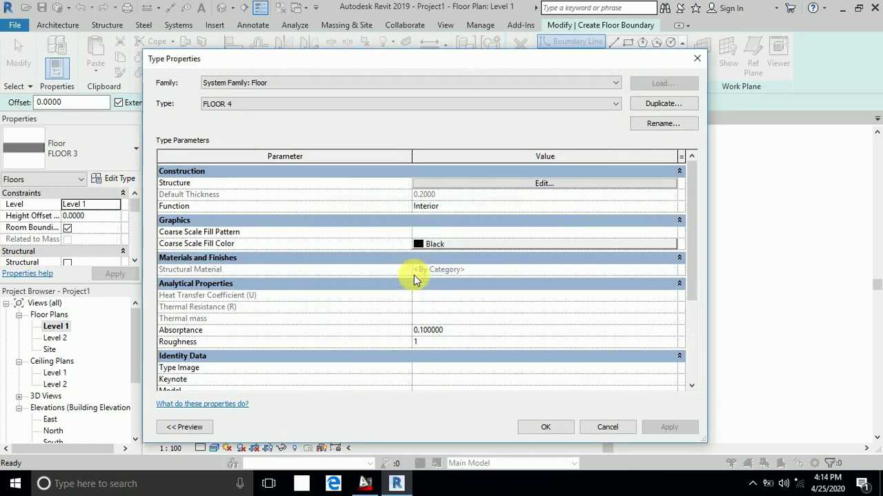
{"action": "left_click", "coordinate": [546, 426]}
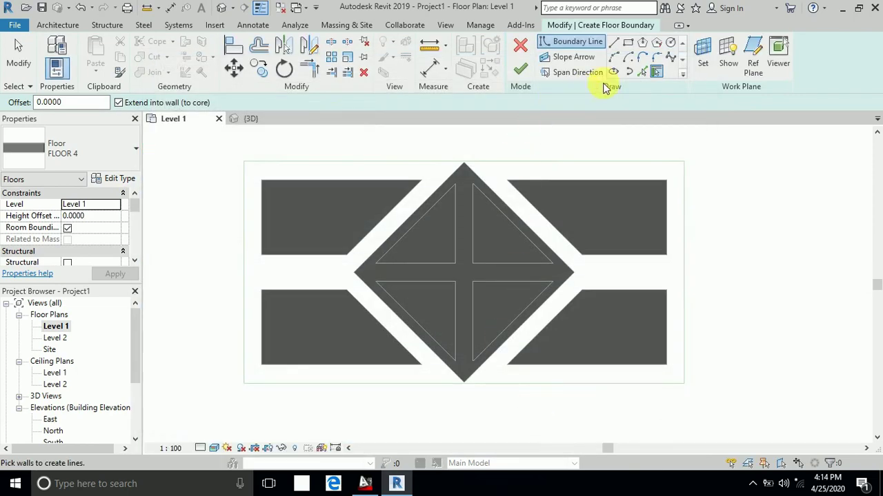
- Pick the four sides of the outer rectangle as boundary lines for the FLOOR 4 sketch
{"action": "left_click", "coordinate": [641, 74]}
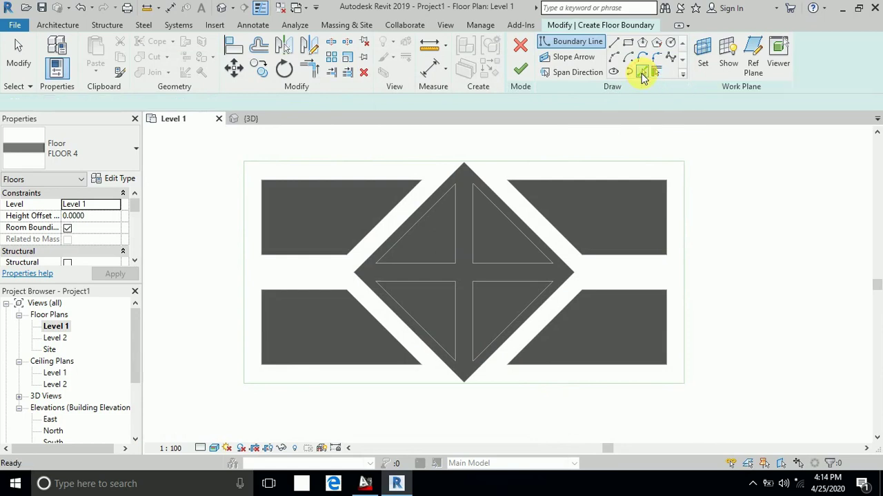
{"action": "left_click", "coordinate": [570, 160]}
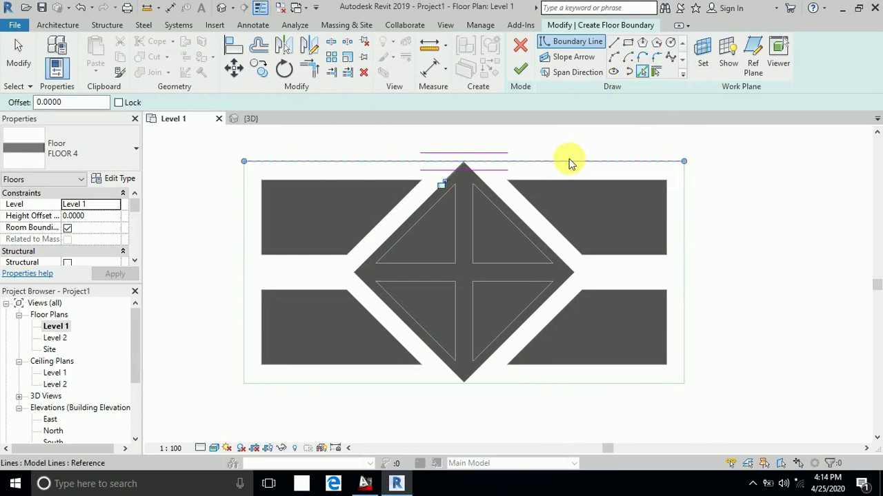
{"action": "left_click", "coordinate": [685, 195]}
{"action": "left_click", "coordinate": [650, 384]}
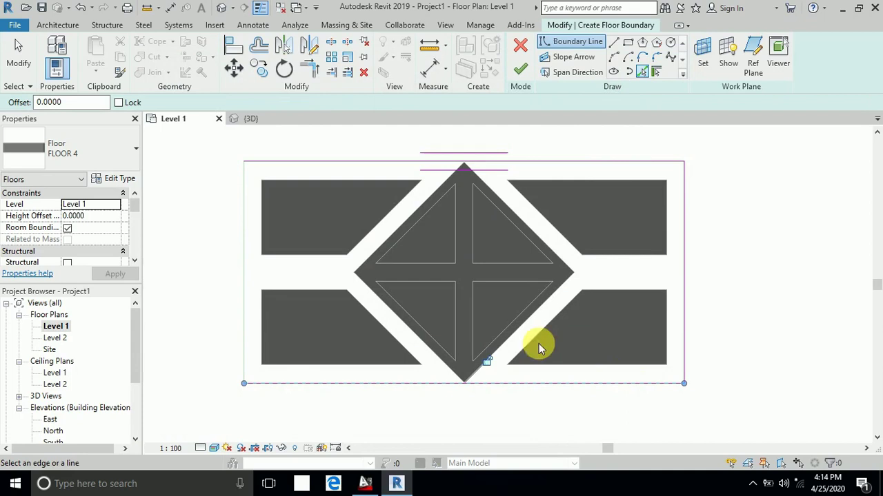
{"action": "left_click", "coordinate": [240, 256]}
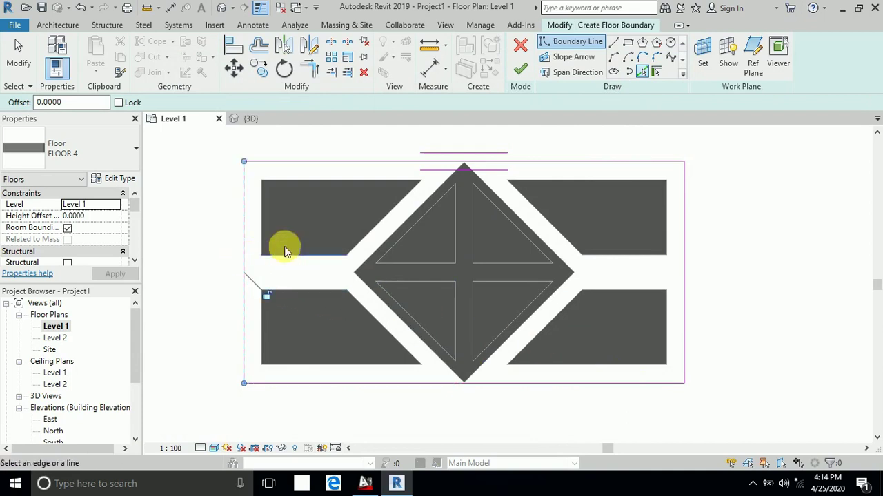
- Add the outlines of both trapezoids in the rectangle's left half to the FLOOR 4 boundary
{"action": "left_click", "coordinate": [313, 181]}
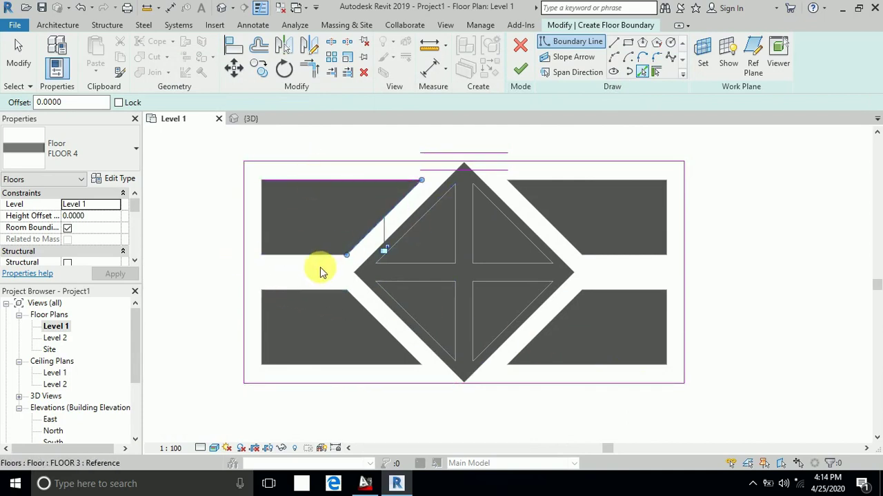
{"action": "left_click", "coordinate": [262, 228]}
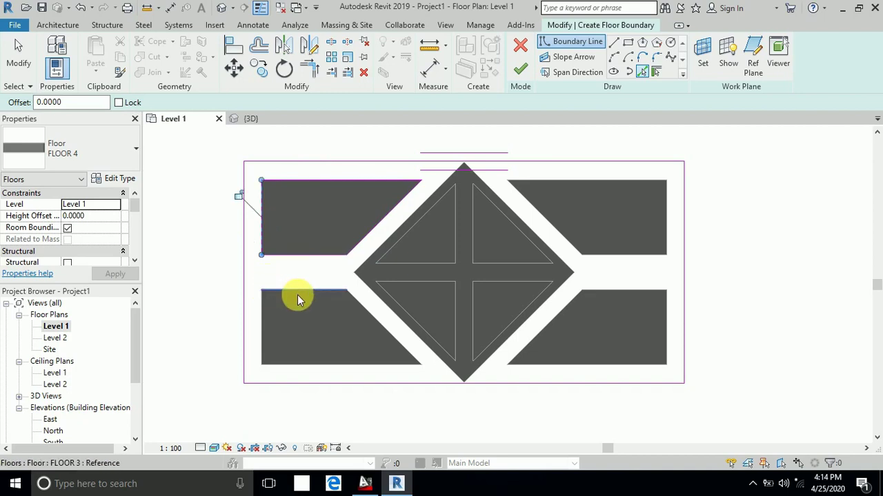
{"action": "left_click", "coordinate": [297, 292]}
{"action": "left_click", "coordinate": [260, 299]}
{"action": "left_click", "coordinate": [306, 364]}
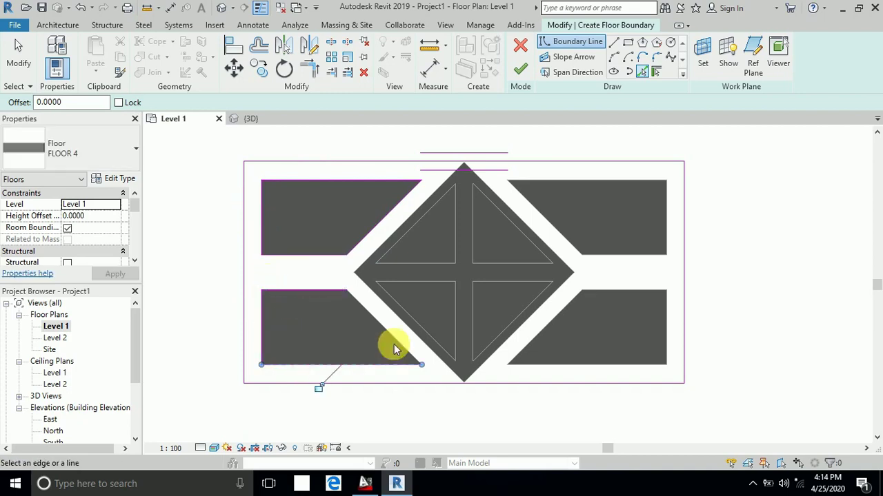
{"action": "left_click", "coordinate": [391, 333]}
- Add the outer edges of the central diamond to the FLOOR 4 boundary
{"action": "left_click", "coordinate": [365, 265]}
{"action": "left_click", "coordinate": [492, 191]}
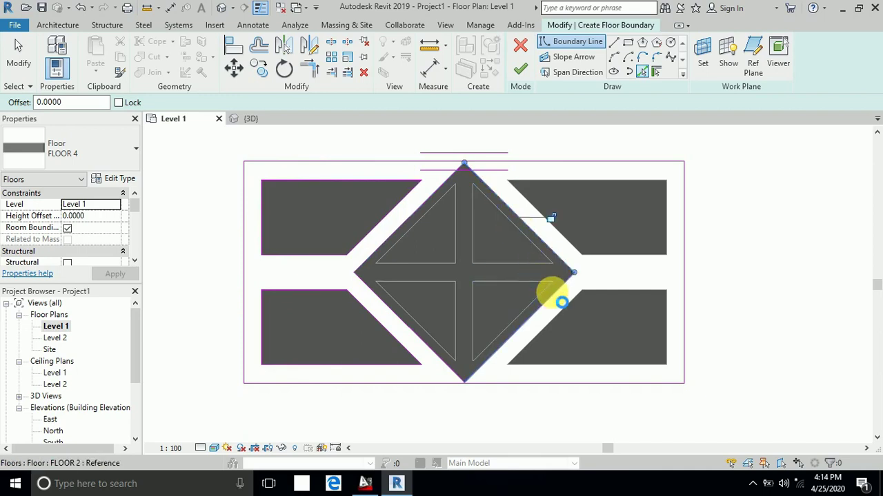
{"action": "left_click", "coordinate": [553, 293]}
- Add the outlines of both trapezoids in the rectangle's right half to the boundary and finish the FLOOR 4 floor
{"action": "left_click", "coordinate": [607, 364]}
{"action": "left_click", "coordinate": [665, 323]}
{"action": "left_click", "coordinate": [626, 290]}
{"action": "left_click", "coordinate": [603, 254]}
{"action": "left_click", "coordinate": [568, 243]}
{"action": "left_click", "coordinate": [597, 182]}
{"action": "left_click", "coordinate": [665, 195]}
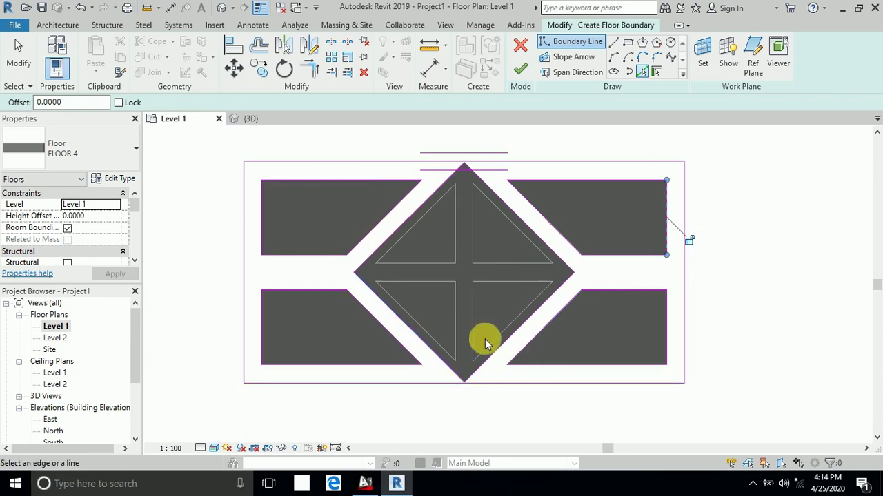
{"action": "left_click", "coordinate": [521, 72]}
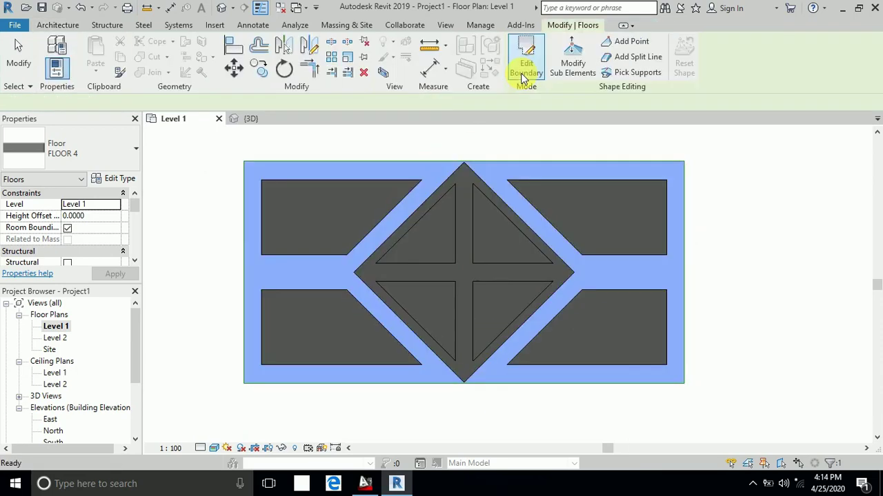
{"action": "left_click", "coordinate": [749, 267]}
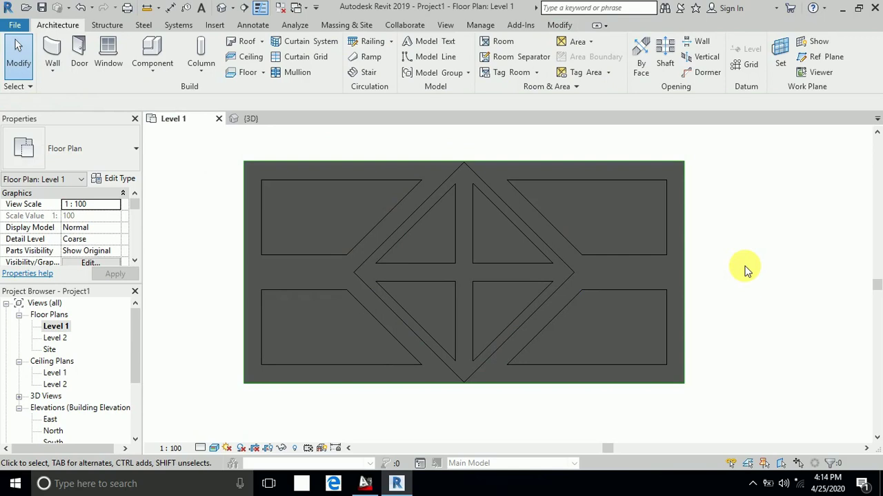
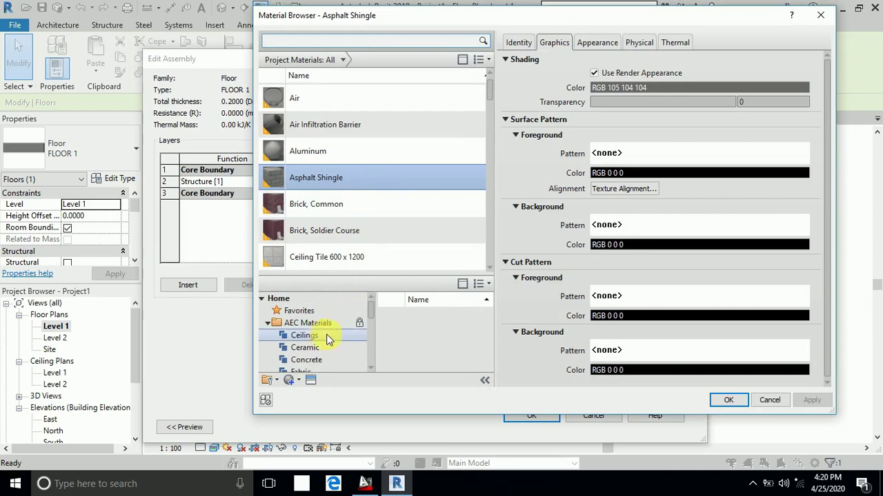
- Create a new material for the FLOOR 1 structure layer and name it FLOOR 1
{"action": "left_click", "coordinate": [290, 384]}
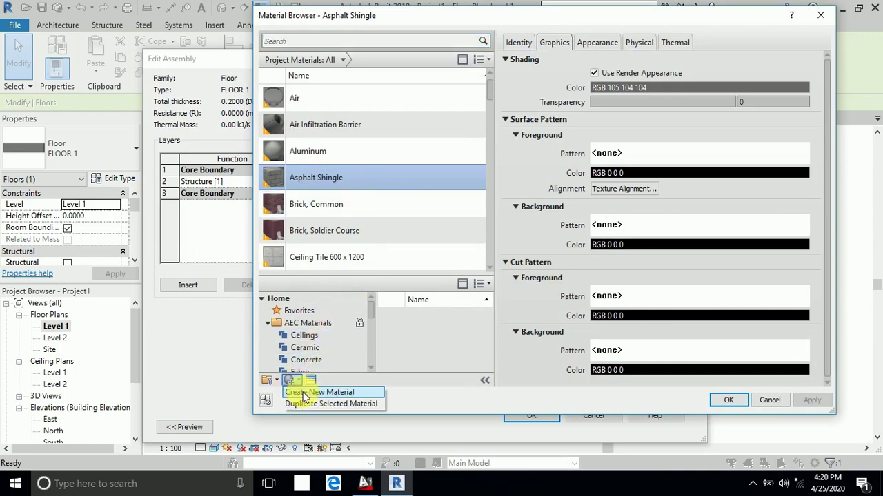
{"action": "left_click", "coordinate": [301, 393]}
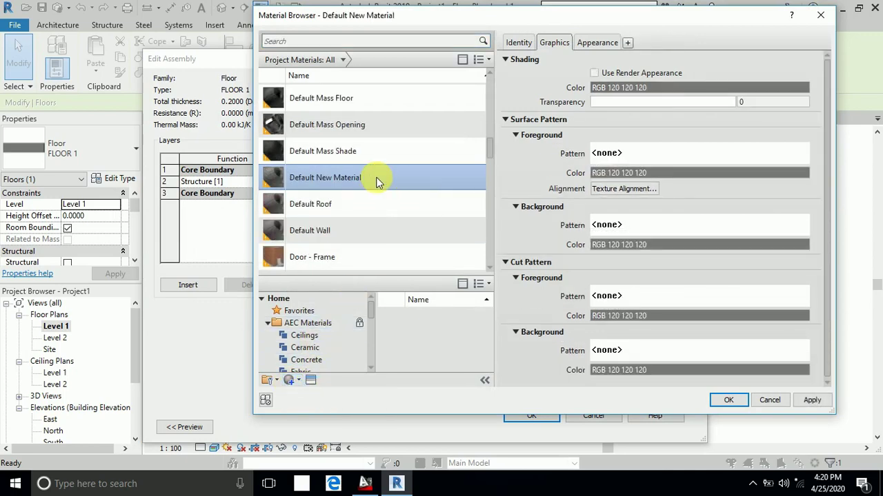
{"action": "right_click", "coordinate": [378, 179]}
{"action": "left_click", "coordinate": [399, 217]}
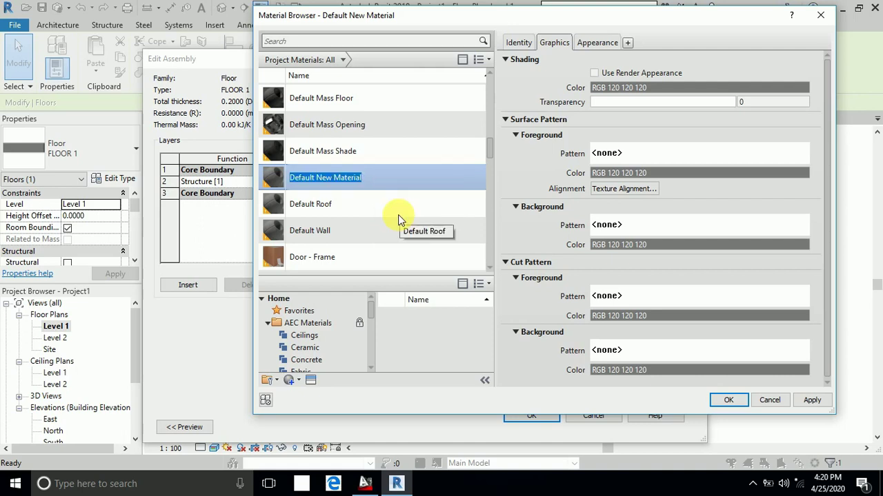
{"action": "type", "text": "FOO"}
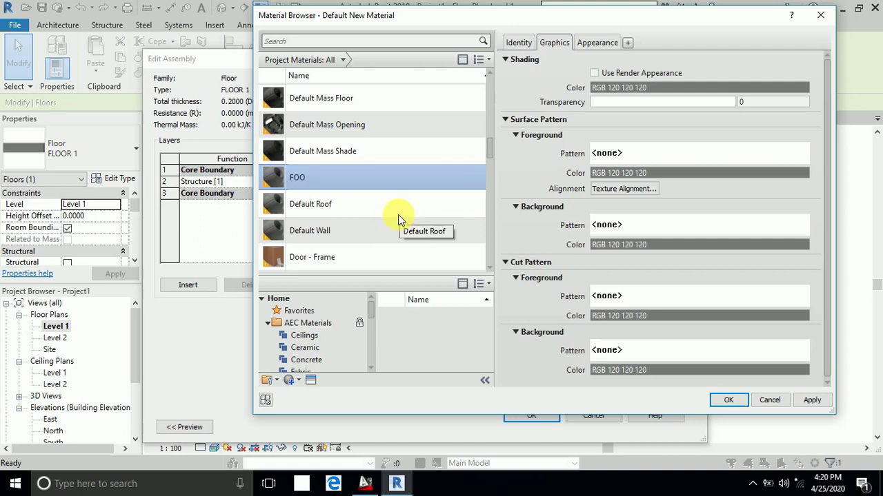
{"action": "key", "text": "BackSpace"}
{"action": "key", "text": "BackSpace"}
{"action": "type", "text": "LOOR 1"}
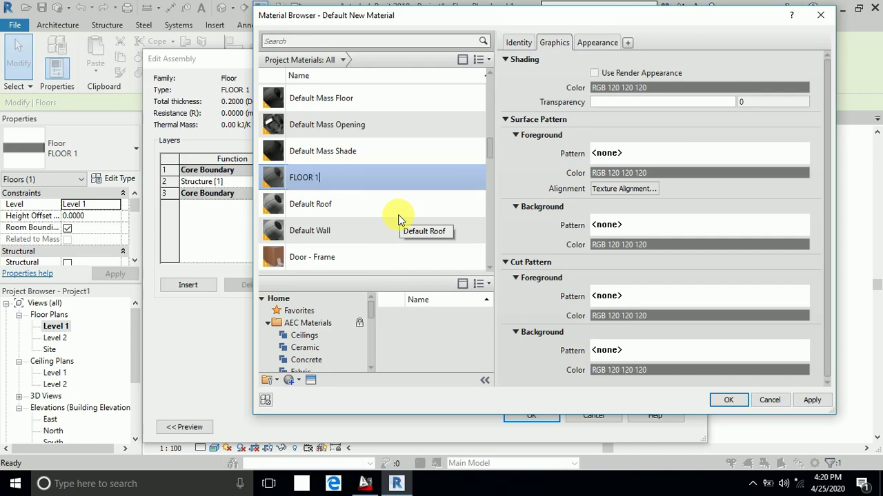
- Set the FLOOR 1 material's appearance image to FB_IMG_1576552335522.jpg from the TEX PIC folder on the desktop
{"action": "left_click", "coordinate": [597, 42]}
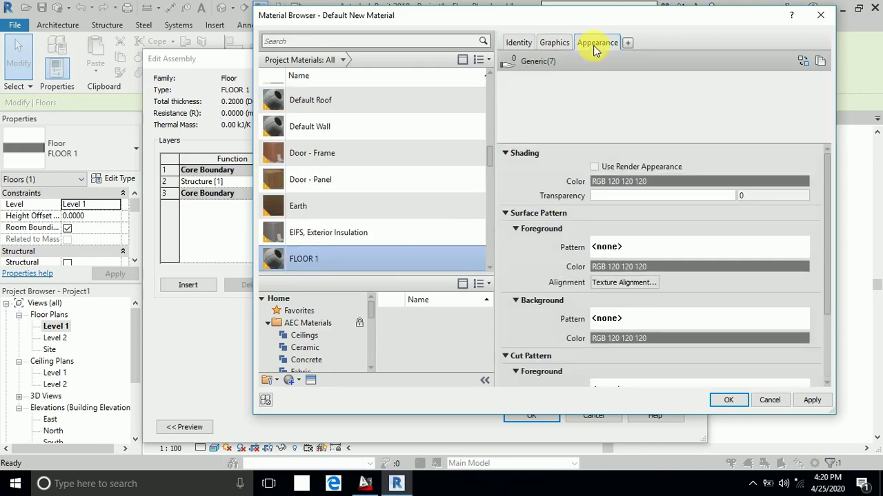
{"action": "left_click", "coordinate": [669, 207]}
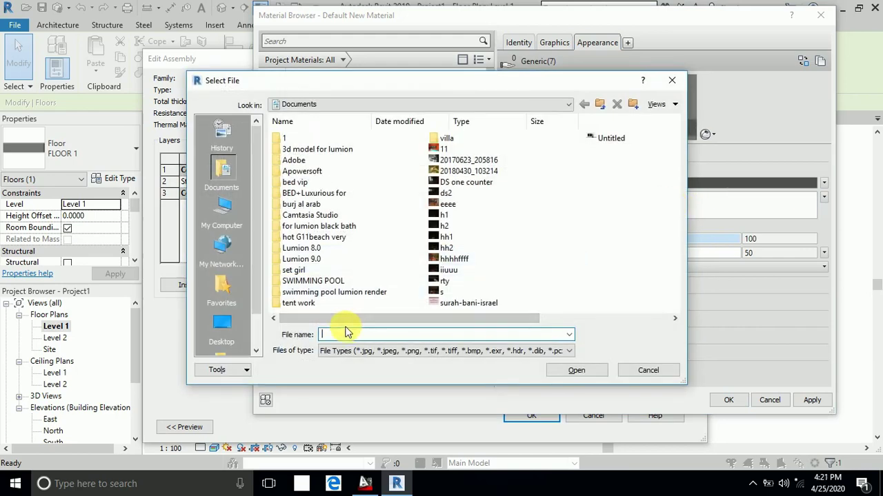
{"action": "left_click", "coordinate": [220, 324]}
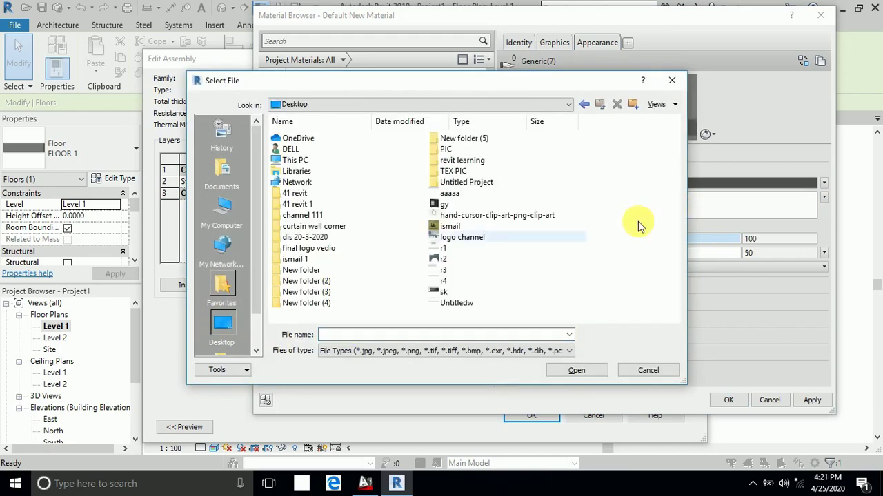
{"action": "double_click", "coordinate": [452, 172]}
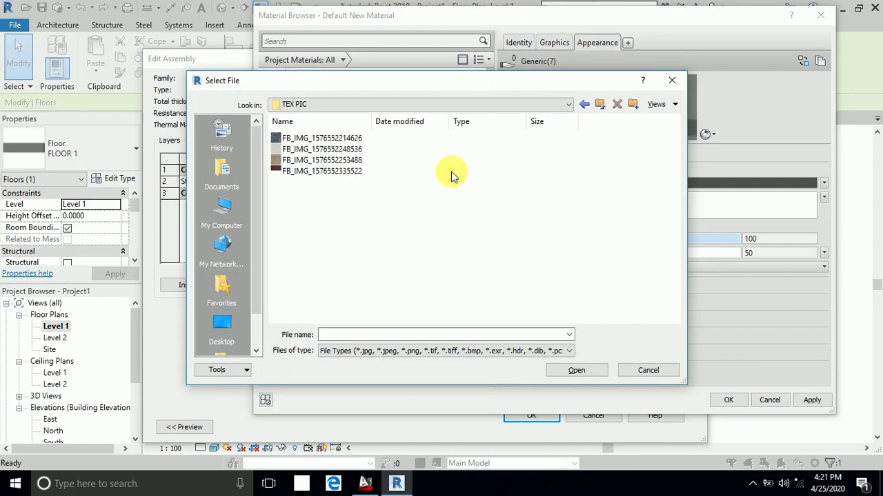
{"action": "left_click", "coordinate": [320, 175]}
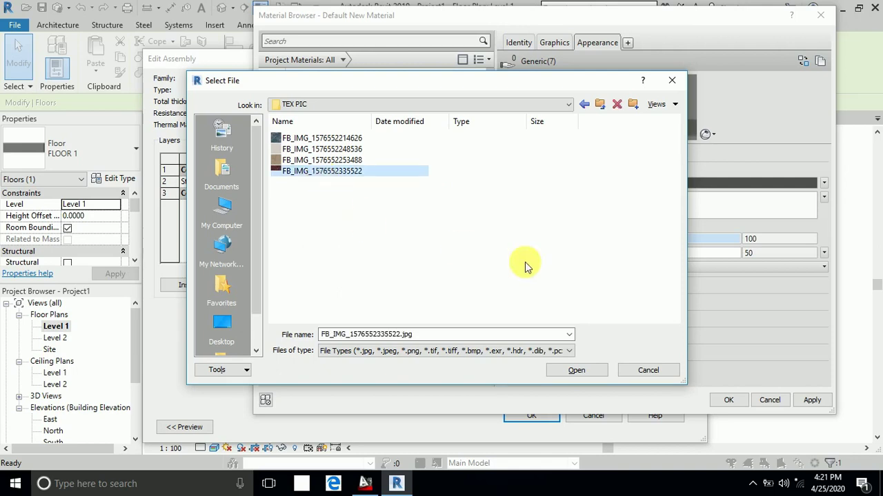
{"action": "left_click", "coordinate": [578, 372]}
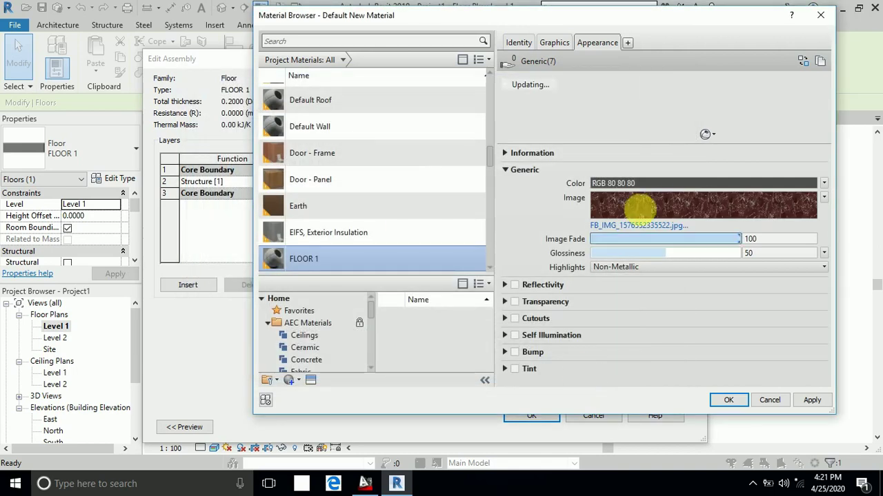
- Assign the FLOOR 1 material to the floor's structure layer, accept the type changes and deselect the floor
{"action": "left_click", "coordinate": [729, 399]}
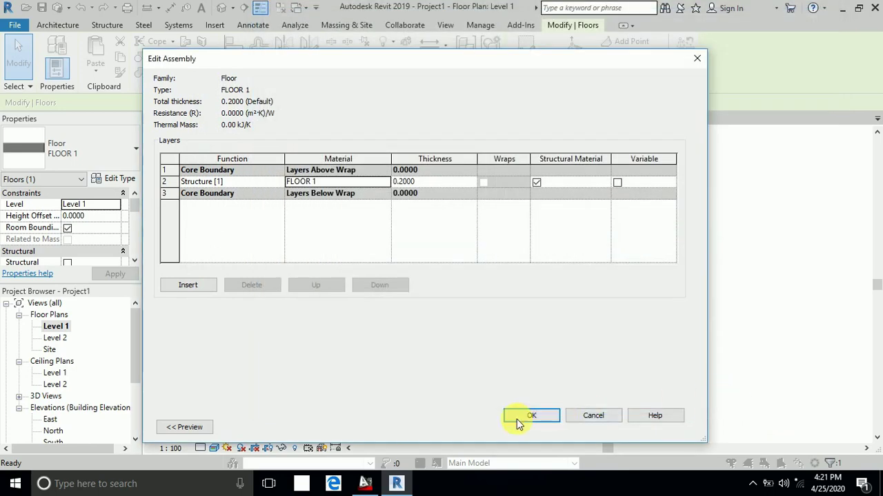
{"action": "left_click", "coordinate": [549, 420]}
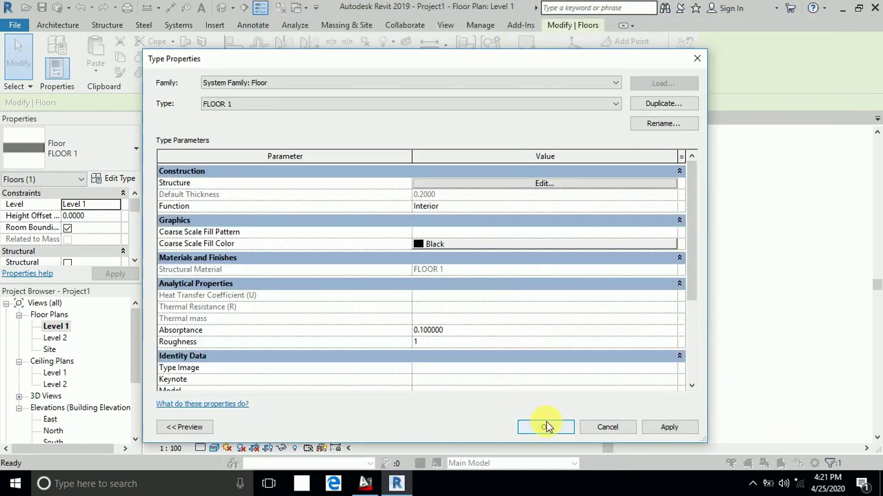
{"action": "left_click", "coordinate": [534, 423]}
{"action": "left_click", "coordinate": [496, 422]}
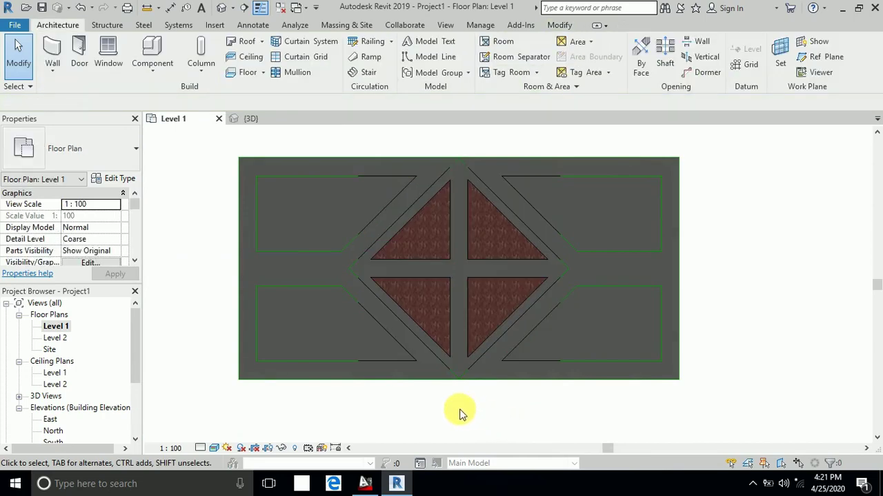
- Open the structure layer's FLOOR 1 material from the type properties of the floor made of four central triangles
{"action": "scroll", "coordinate": [457, 388], "scroll_direction": "up", "scroll_amount": 5}
{"action": "scroll", "coordinate": [498, 302], "scroll_direction": "up", "scroll_amount": 2}
{"action": "scroll", "coordinate": [467, 291], "scroll_direction": "down", "scroll_amount": 4}
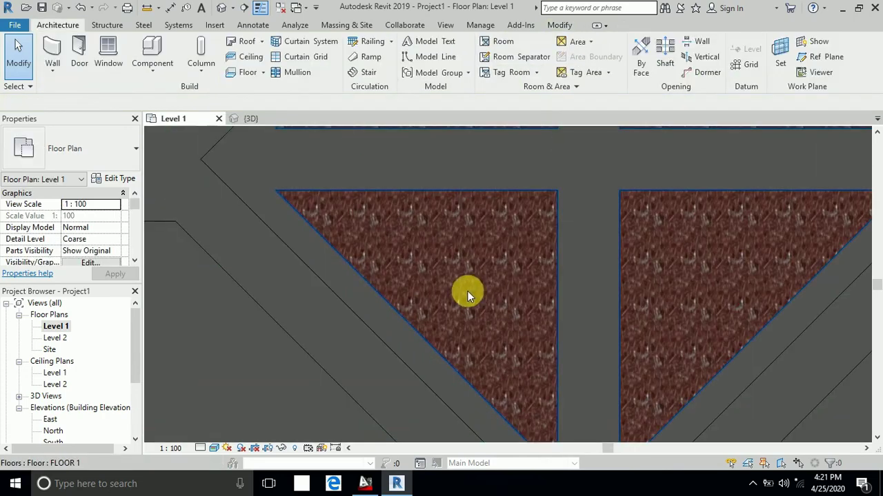
{"action": "scroll", "coordinate": [482, 299], "scroll_direction": "down", "scroll_amount": 2}
{"action": "left_click", "coordinate": [547, 325]}
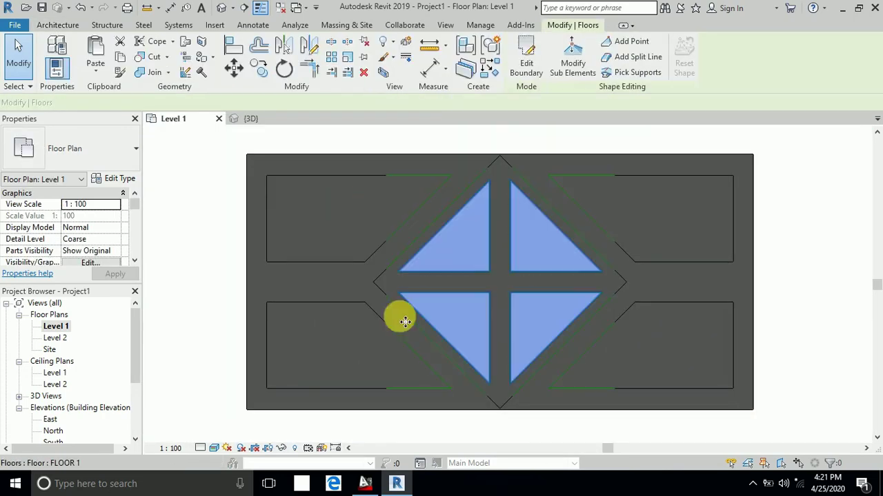
{"action": "left_click", "coordinate": [122, 180]}
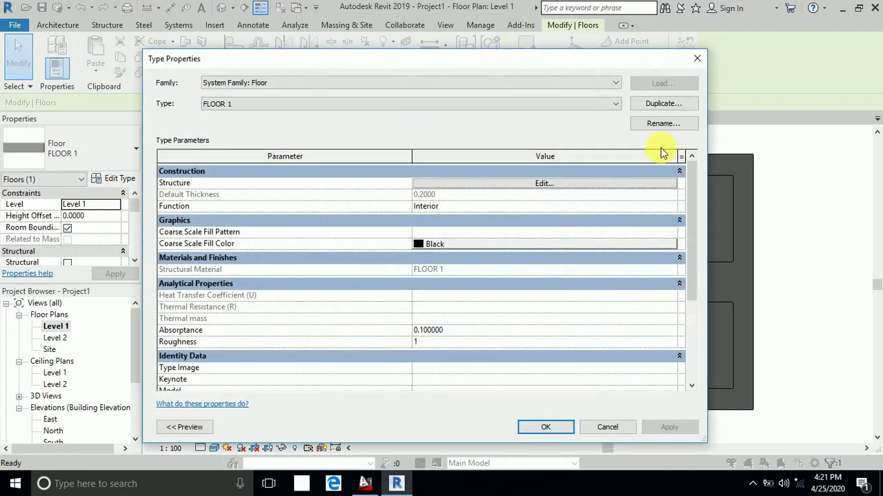
{"action": "left_click", "coordinate": [560, 186]}
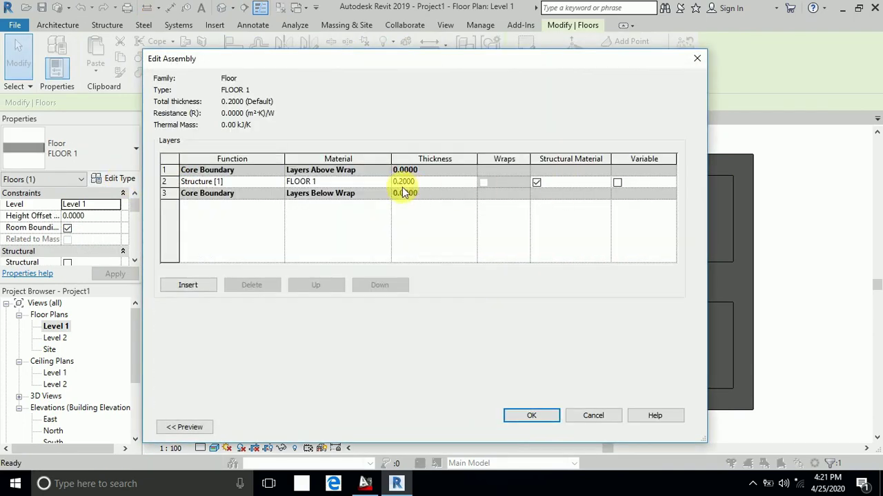
{"action": "left_click", "coordinate": [386, 185]}
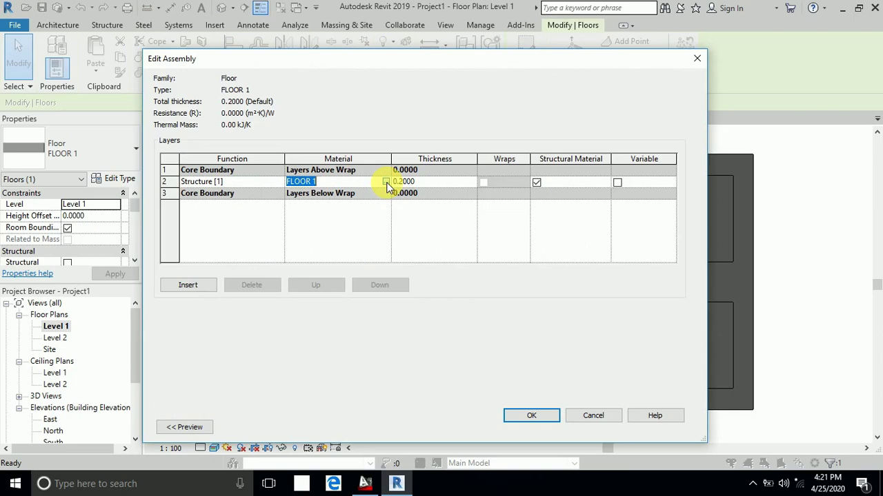
{"action": "left_click", "coordinate": [386, 182]}
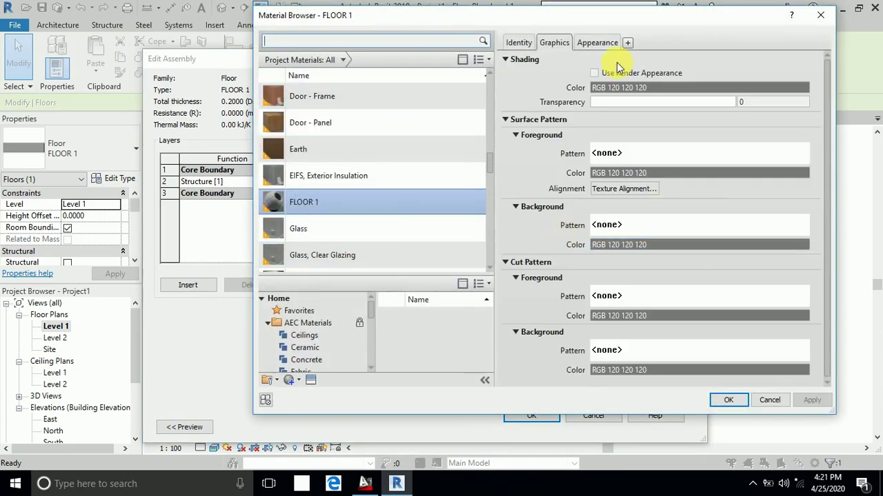
- Set the sample size of the FLOOR 1 material's appearance image to 1.00 m wide and 1.00 m high
{"action": "left_click", "coordinate": [601, 44]}
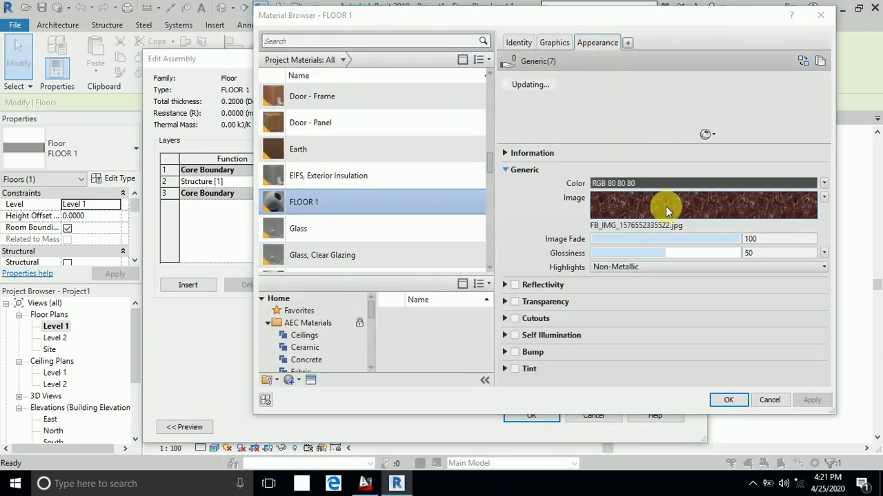
{"action": "left_click", "coordinate": [668, 207]}
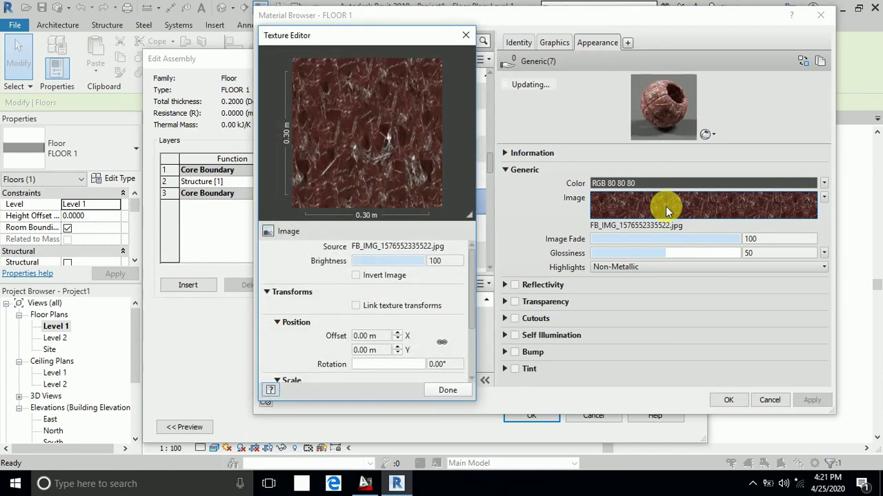
{"action": "scroll", "coordinate": [474, 314], "scroll_direction": "down", "scroll_amount": 2}
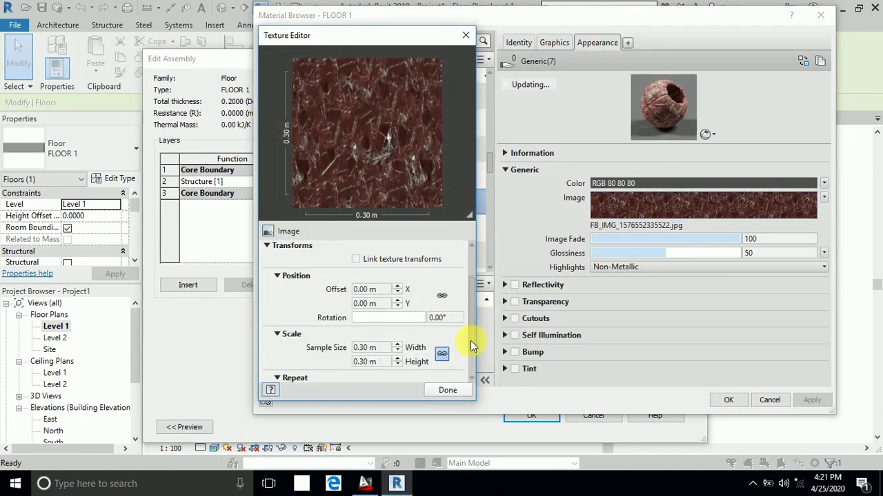
{"action": "left_click", "coordinate": [365, 336]}
{"action": "left_click_drag", "start_coordinate": [366, 336], "coordinate": [340, 345]}
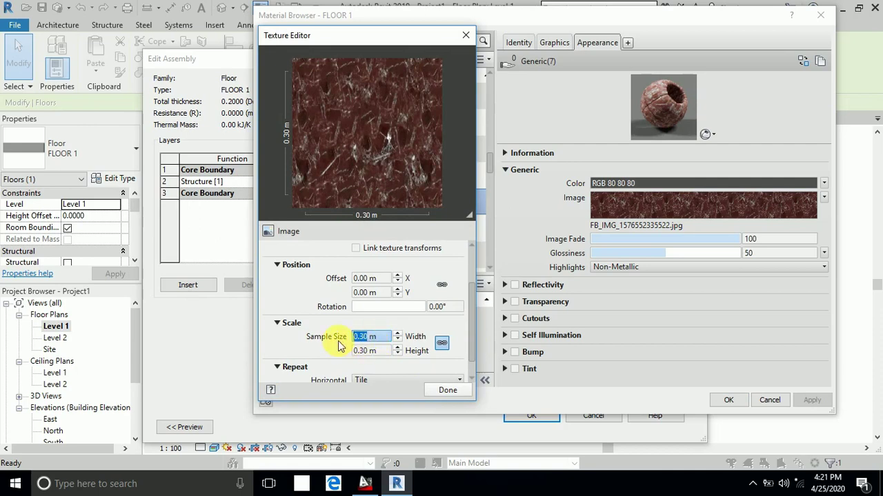
{"action": "type", "text": "1"}
{"action": "key", "text": "Return"}
{"action": "left_click", "coordinate": [372, 352]}
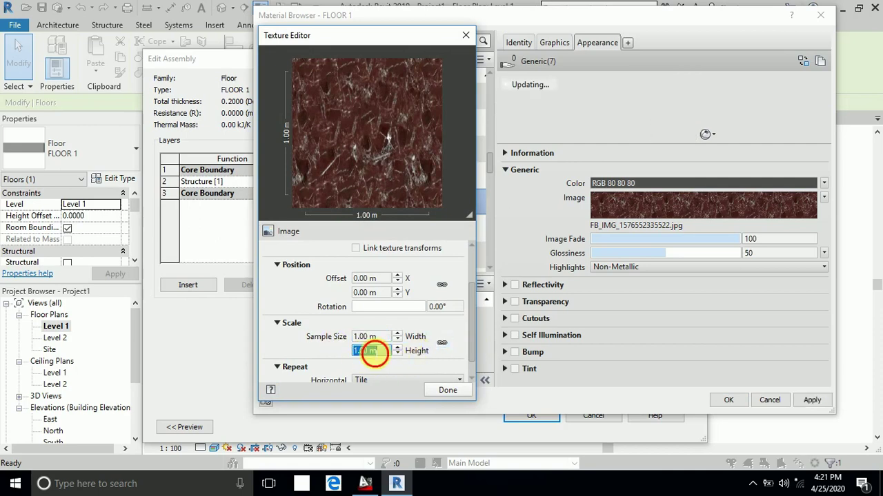
{"action": "left_click", "coordinate": [449, 359]}
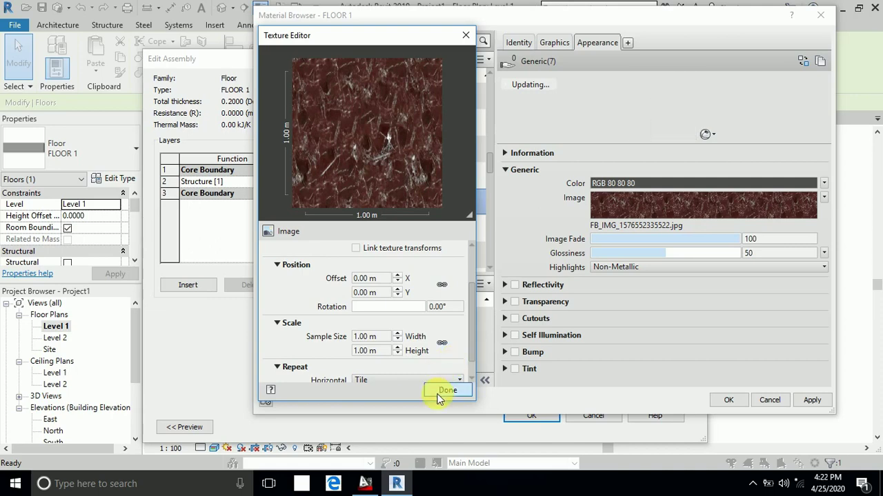
{"action": "left_click", "coordinate": [449, 391]}
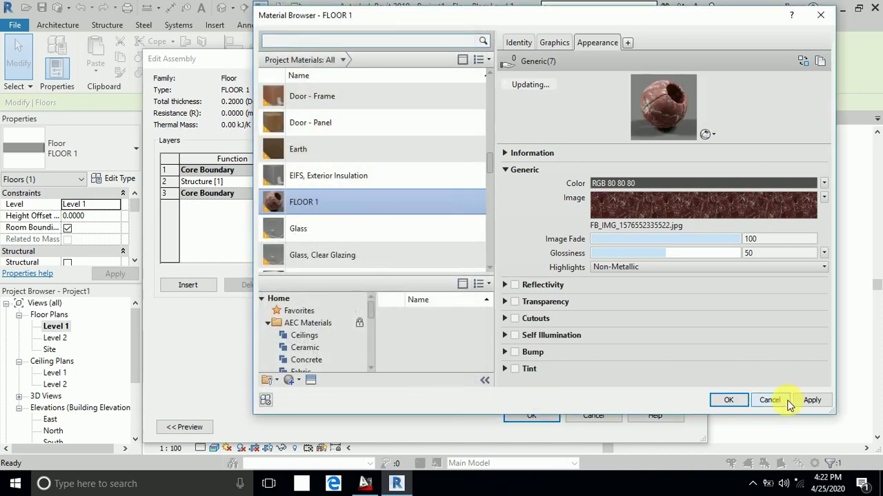
- Accept the FLOOR 1 material and type changes and deselect the floor
{"action": "left_click", "coordinate": [770, 401]}
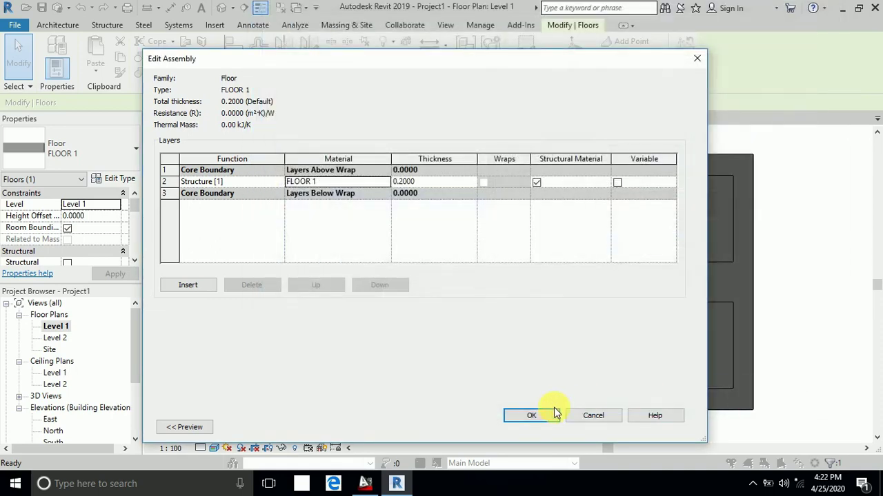
{"action": "left_click", "coordinate": [550, 413]}
{"action": "left_click", "coordinate": [531, 422]}
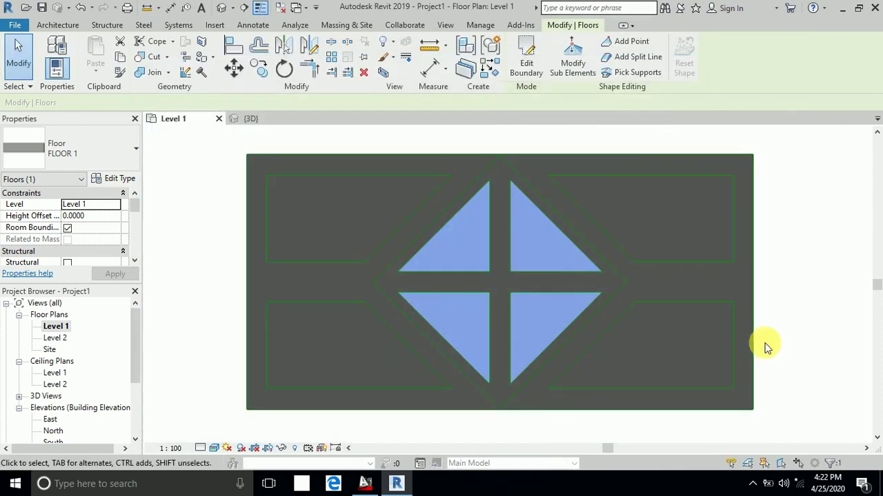
{"action": "left_click", "coordinate": [791, 320]}
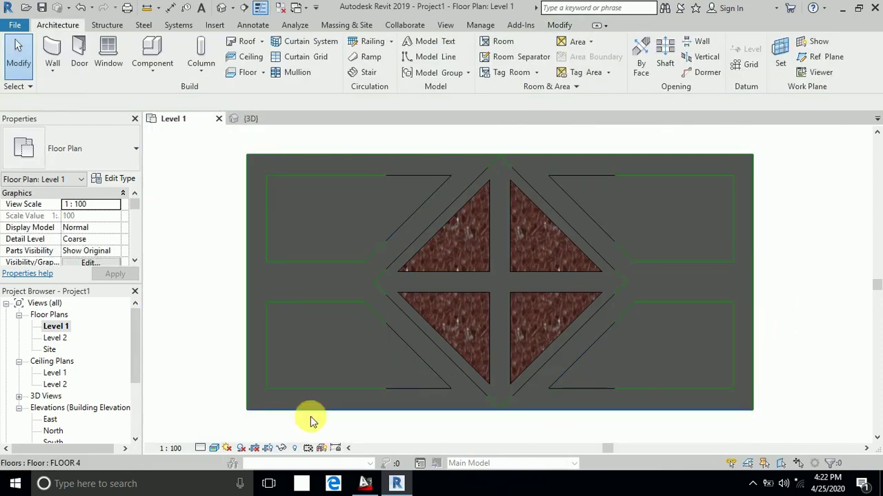
{"action": "left_click", "coordinate": [214, 449]}
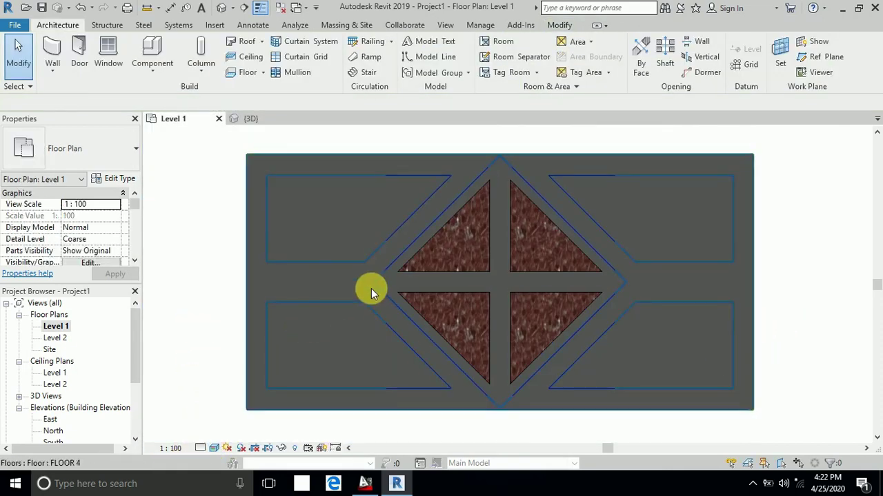
- Create a new material for the structure layer of the FLOOR 2 diamond frame and name it F 2
{"action": "scroll", "coordinate": [376, 286], "scroll_direction": "up", "scroll_amount": 2}
{"action": "left_click", "coordinate": [388, 284]}
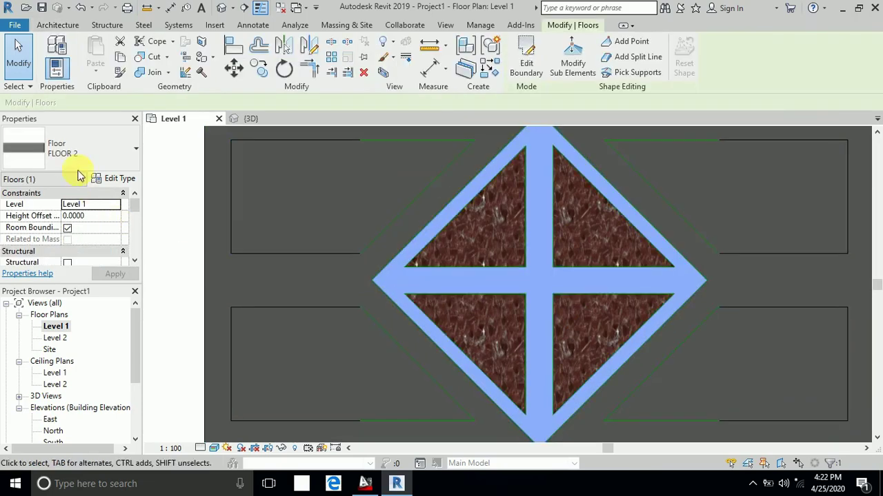
{"action": "left_click", "coordinate": [116, 183]}
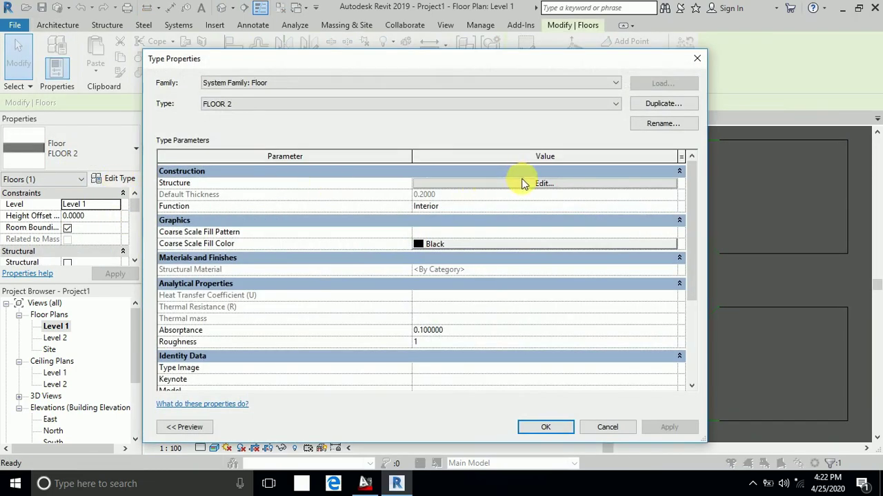
{"action": "left_click", "coordinate": [524, 185]}
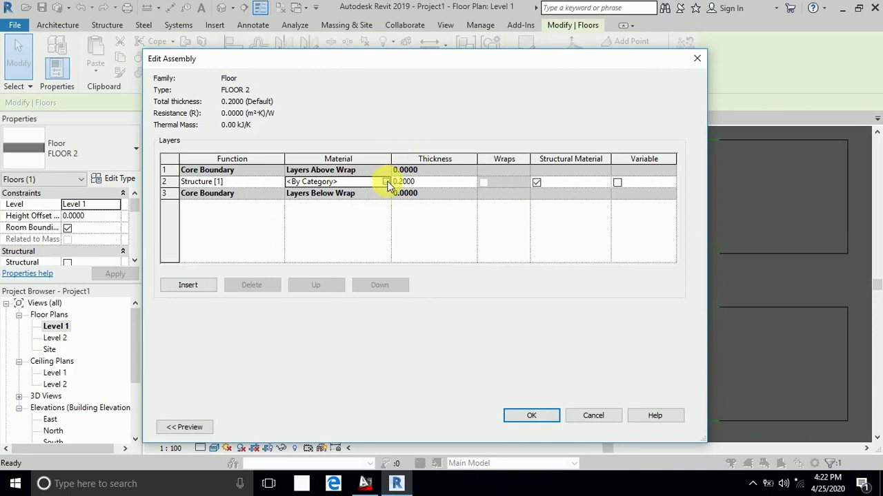
{"action": "left_click", "coordinate": [386, 182]}
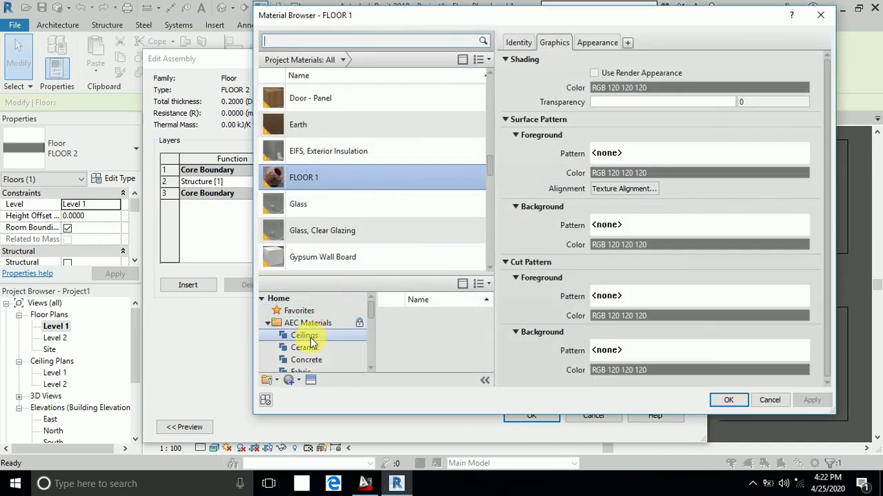
{"action": "left_click", "coordinate": [288, 380]}
{"action": "left_click", "coordinate": [301, 390]}
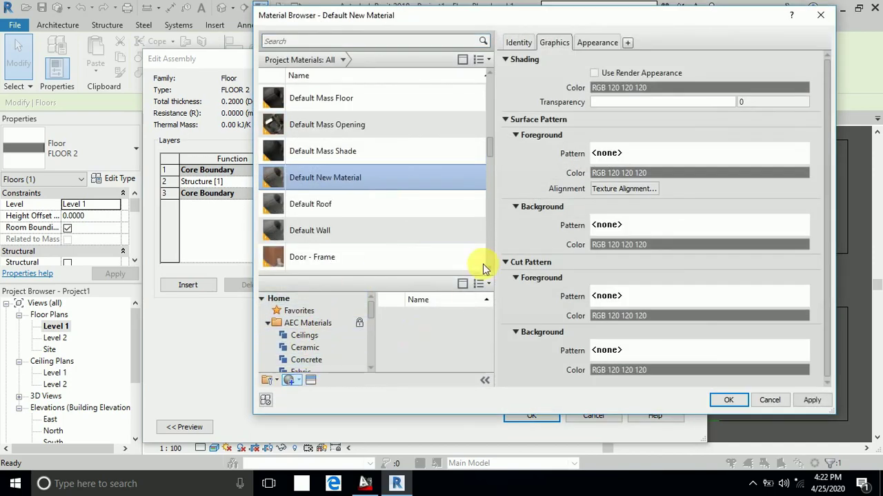
{"action": "right_click", "coordinate": [321, 180]}
{"action": "left_click", "coordinate": [345, 213]}
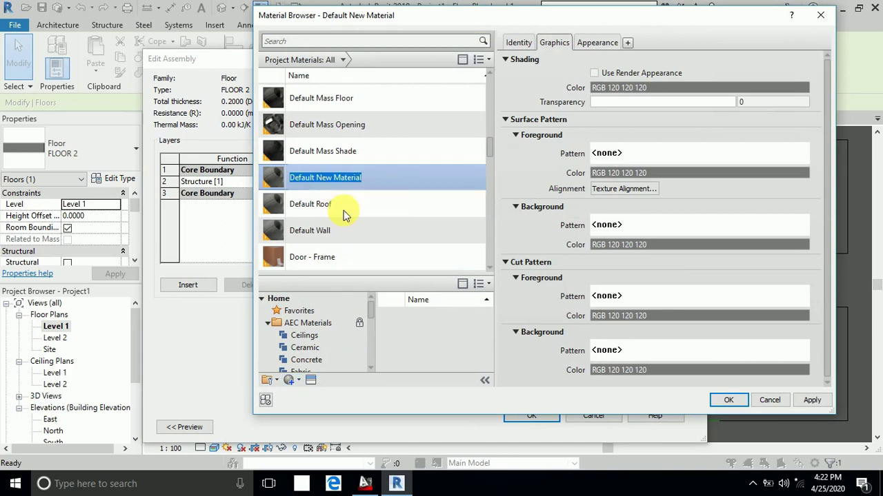
{"action": "type", "text": "F 2"}
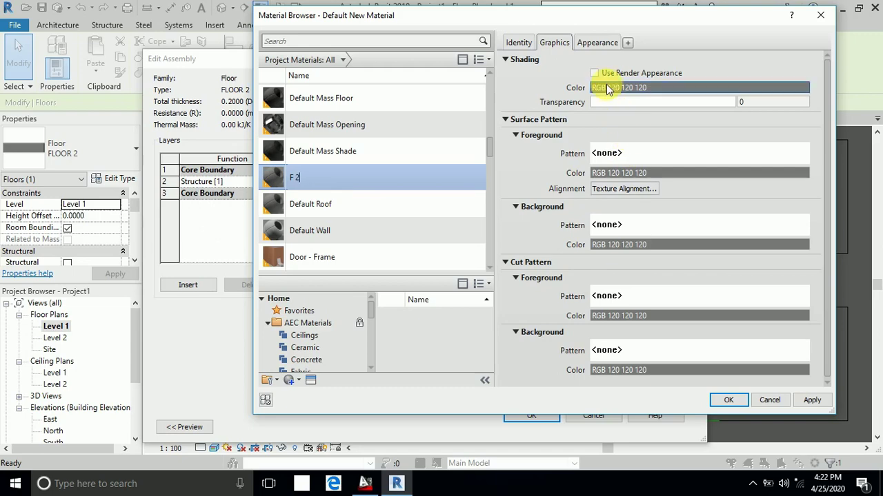
- Set the F 2 material's appearance image to FB_IMG_1576552253488.jpg from the TEX PIC folder
{"action": "left_click", "coordinate": [599, 43]}
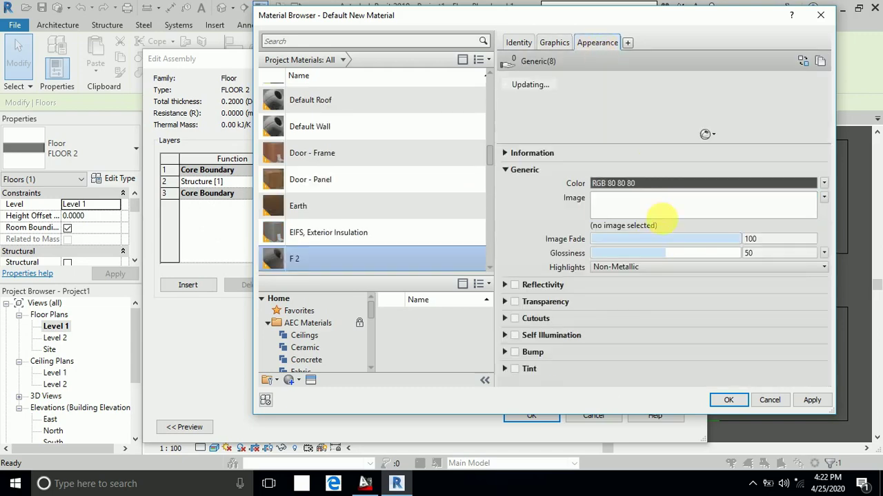
{"action": "left_click", "coordinate": [662, 202]}
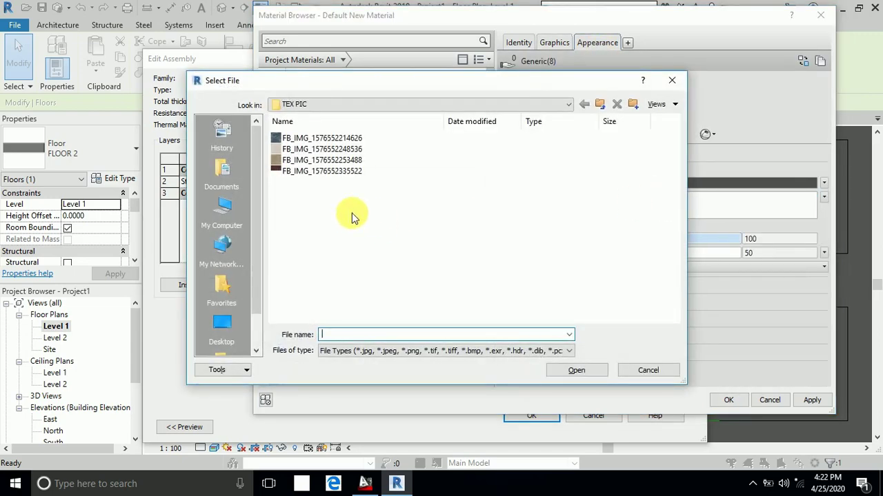
{"action": "left_click", "coordinate": [316, 161]}
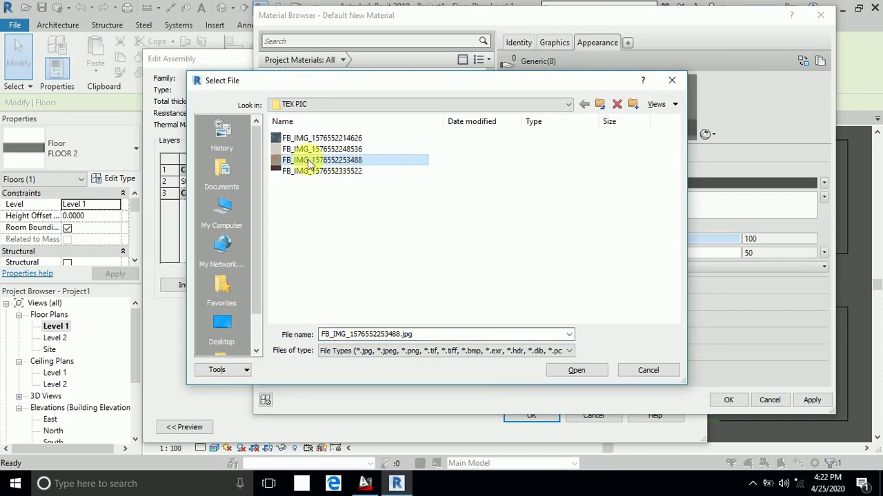
{"action": "left_click", "coordinate": [596, 371]}
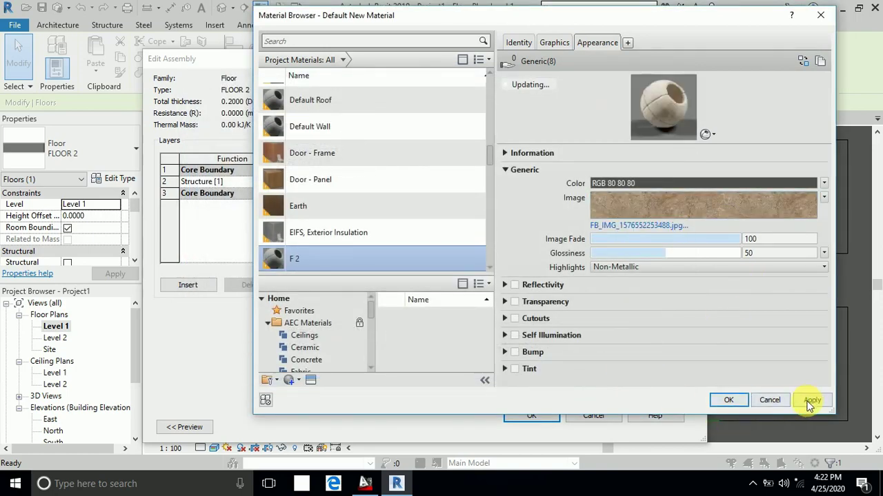
- Assign the F 2 material to the FLOOR 2 structure layer, accept the type changes and deselect the floor
{"action": "left_click", "coordinate": [737, 404]}
{"action": "left_click", "coordinate": [540, 415]}
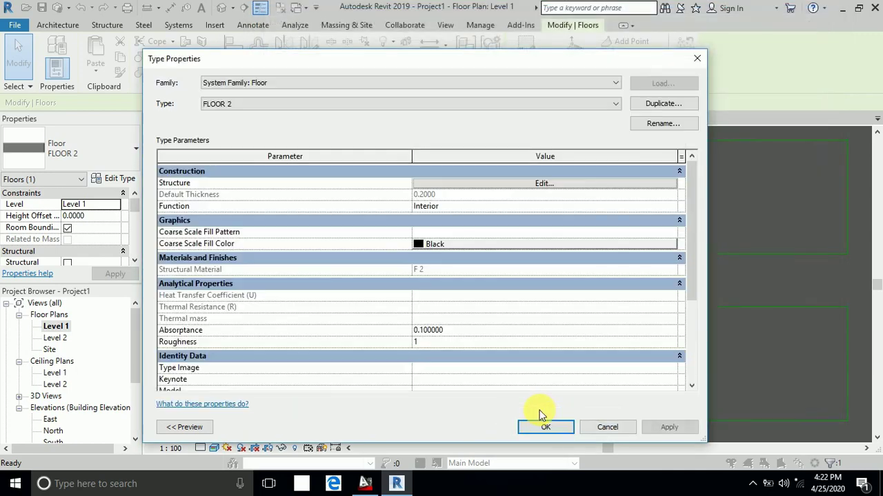
{"action": "left_click", "coordinate": [542, 428]}
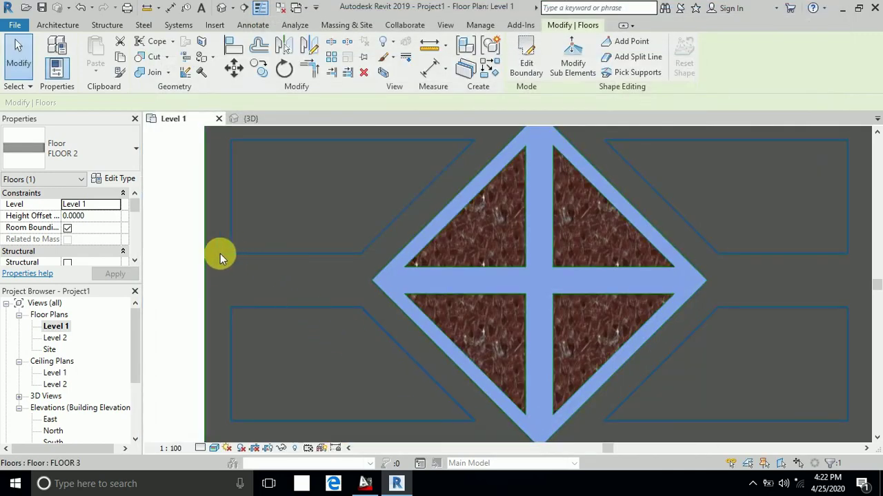
{"action": "left_click", "coordinate": [183, 247]}
{"action": "scroll", "coordinate": [484, 318], "scroll_direction": "up", "scroll_amount": 2}
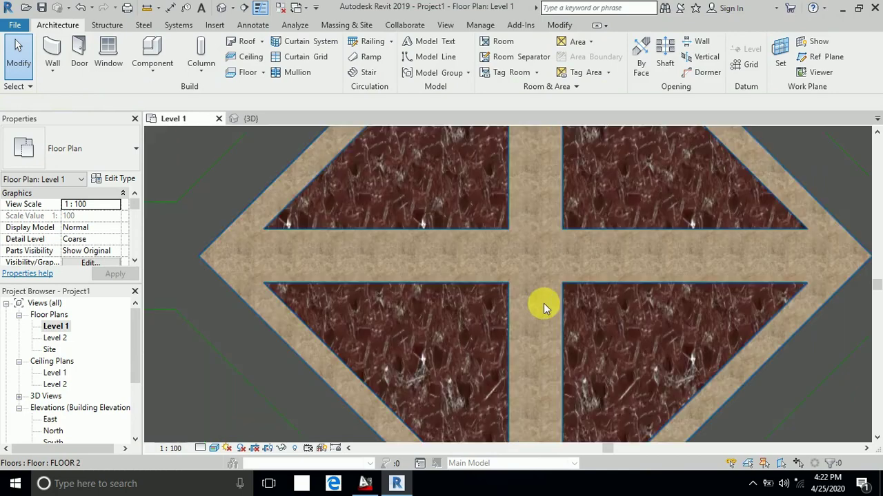
{"action": "scroll", "coordinate": [517, 280], "scroll_direction": "down", "scroll_amount": 2}
{"action": "scroll", "coordinate": [203, 249], "scroll_direction": "down", "scroll_amount": 2}
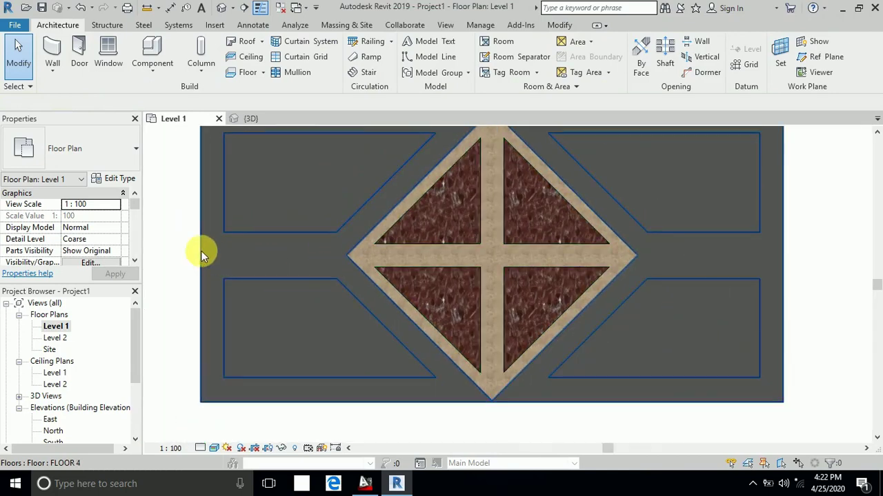
{"action": "scroll", "coordinate": [196, 258], "scroll_direction": "up", "scroll_amount": 1}
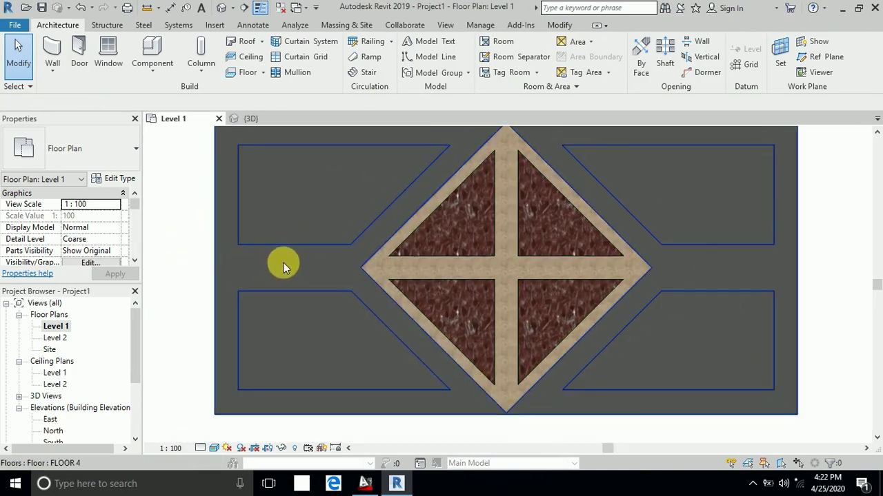
- Create a new material for the structure layer of the four FLOOR 3 corner insets and name it F 3
{"action": "left_click", "coordinate": [316, 220]}
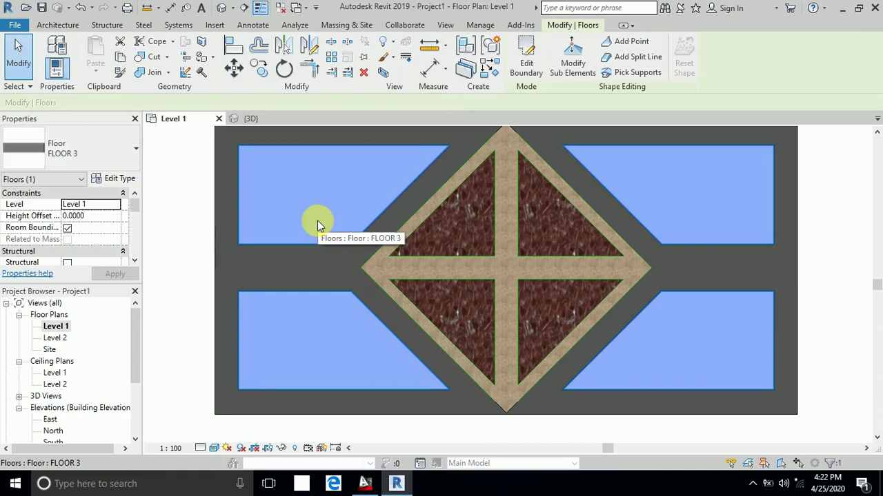
{"action": "left_click", "coordinate": [129, 181]}
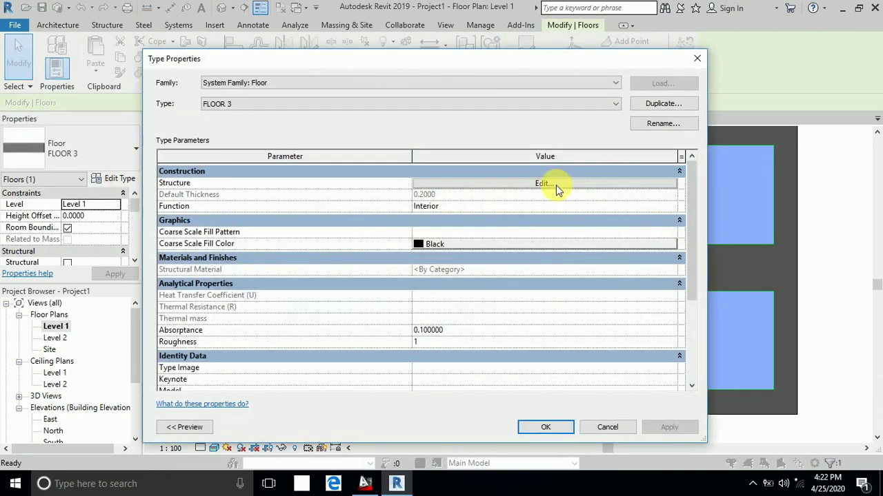
{"action": "left_click", "coordinate": [556, 185]}
{"action": "left_click", "coordinate": [388, 182]}
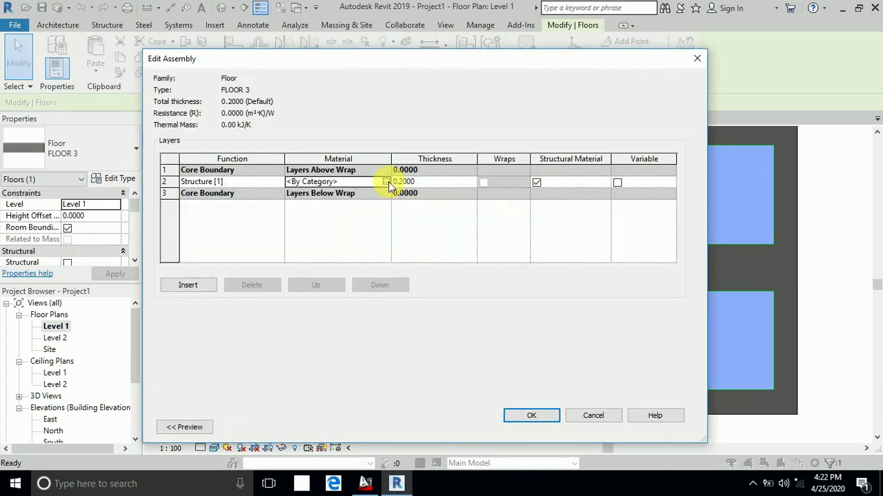
{"action": "left_click", "coordinate": [386, 182]}
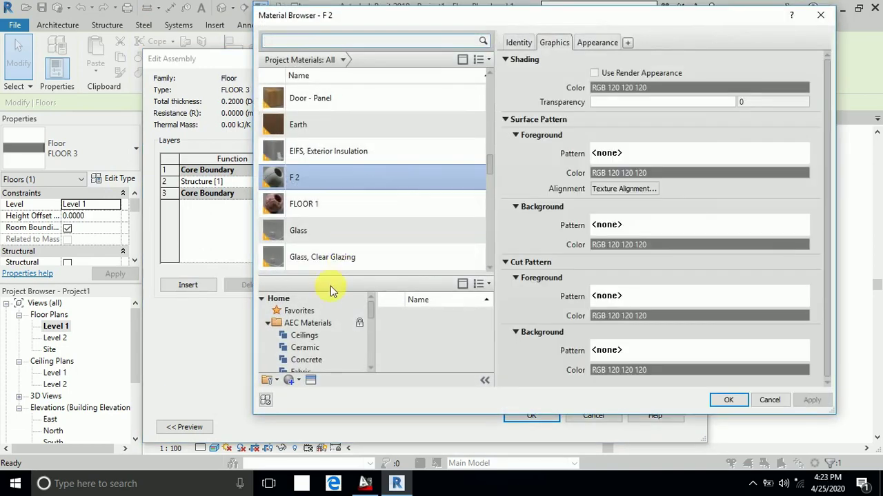
{"action": "left_click", "coordinate": [290, 382]}
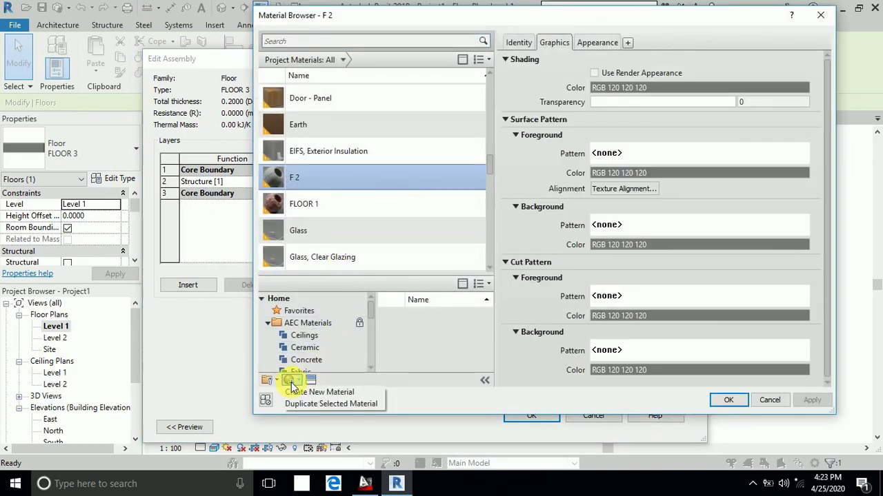
{"action": "left_click", "coordinate": [307, 392]}
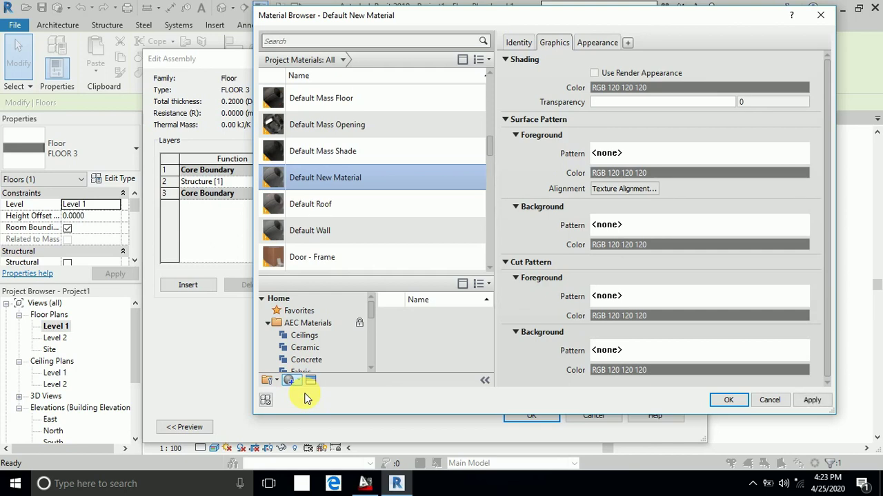
{"action": "scroll", "coordinate": [331, 236], "scroll_direction": "down", "scroll_amount": 1}
{"action": "right_click", "coordinate": [355, 155]}
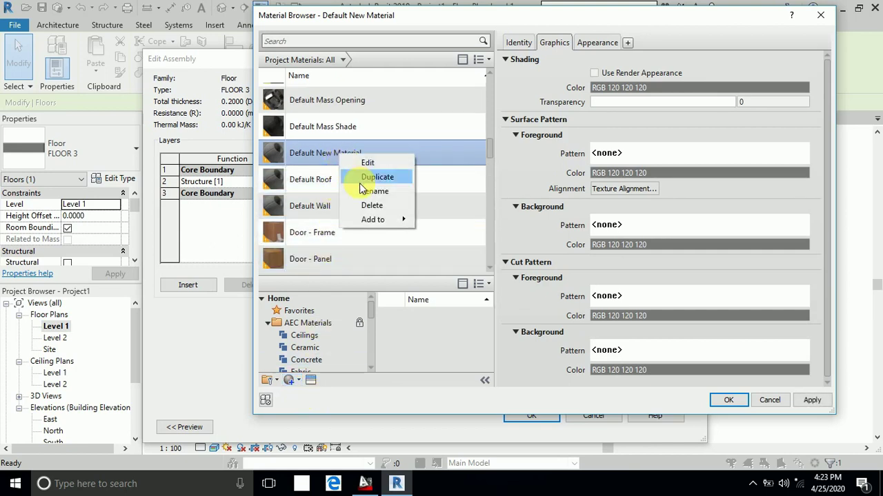
{"action": "left_click", "coordinate": [360, 191]}
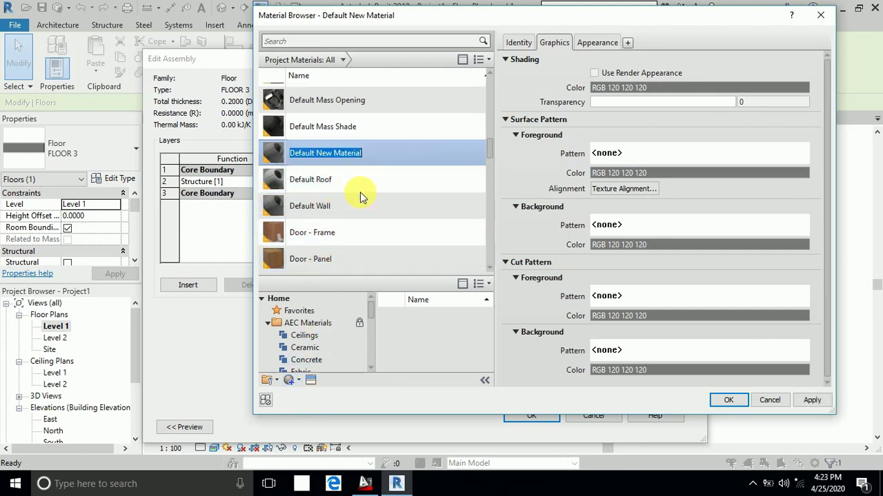
{"action": "type", "text": "F 3"}
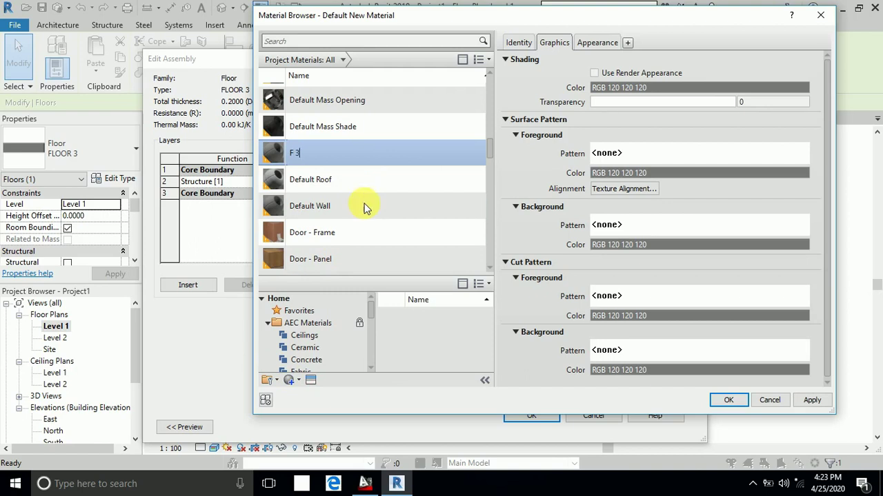
{"action": "key", "text": "Return"}
- Set the F 3 material's appearance image to FB_IMG_1576552214626.jpg from the TEX PIC folder
{"action": "left_click", "coordinate": [597, 43]}
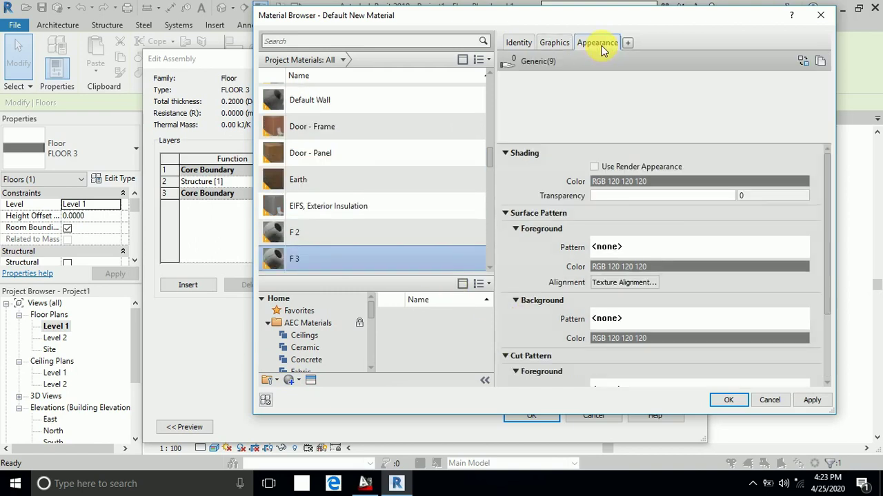
{"action": "left_click", "coordinate": [702, 207]}
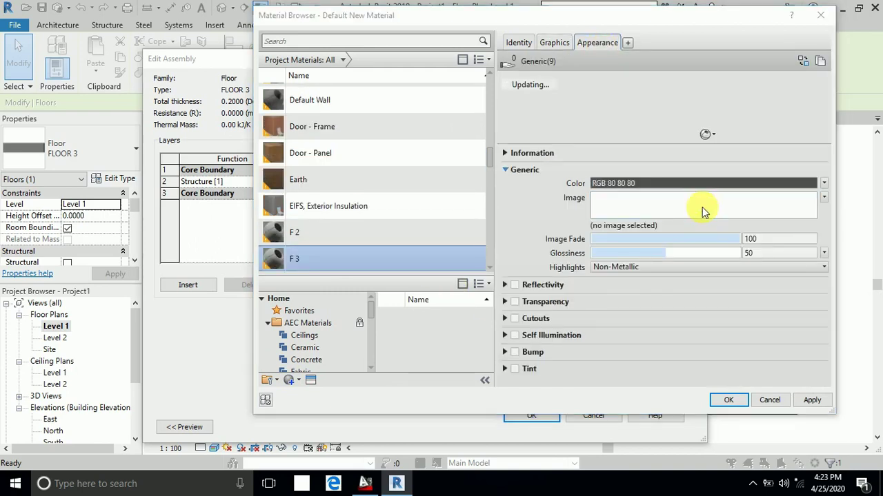
{"action": "left_click", "coordinate": [317, 139]}
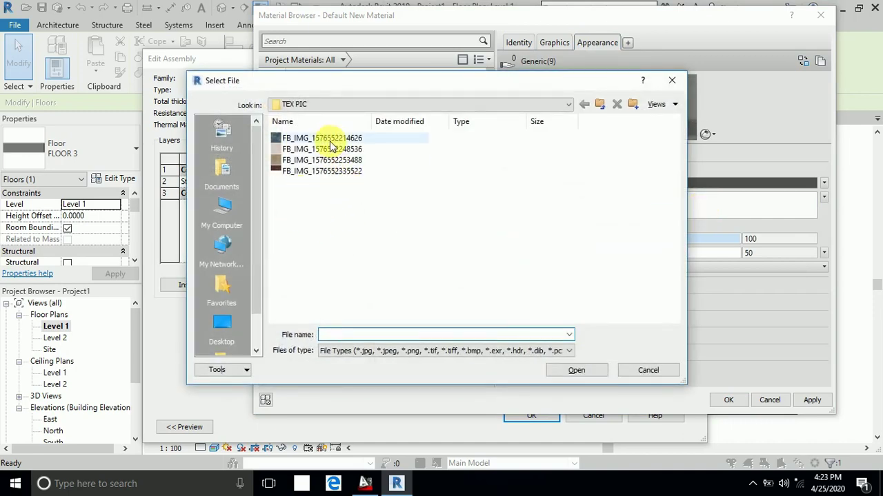
{"action": "left_click", "coordinate": [562, 371]}
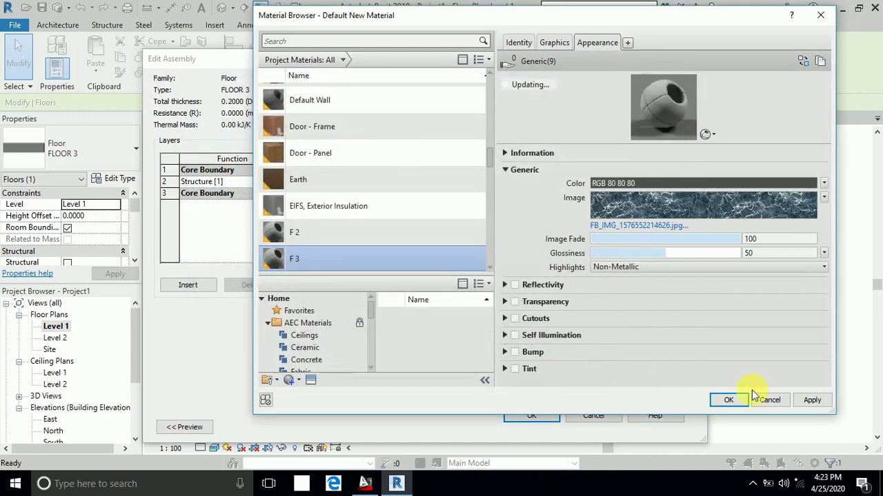
- Assign the F 3 material to the FLOOR 3 structure layer, accept the type changes and deselect the floor
{"action": "left_click", "coordinate": [812, 402]}
{"action": "left_click", "coordinate": [731, 402]}
{"action": "left_click", "coordinate": [538, 417]}
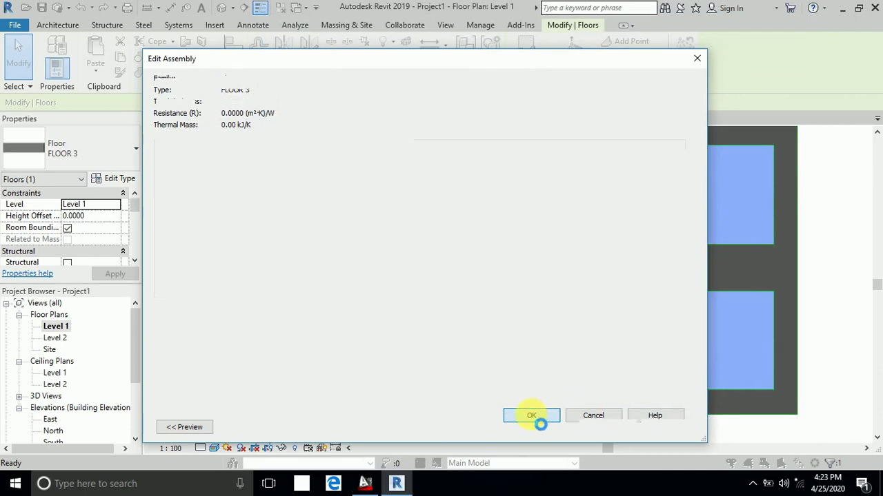
{"action": "left_click", "coordinate": [529, 427]}
{"action": "left_click", "coordinate": [176, 365]}
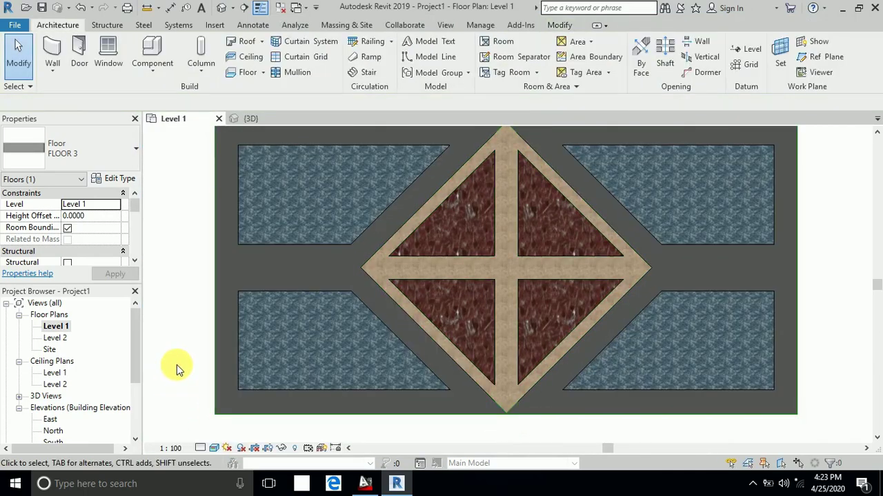
- Examine the texture on the FLOOR 3 insets up close and against the whole floor pattern
{"action": "middle_click_drag", "start_coordinate": [176, 365], "coordinate": [209, 365]}
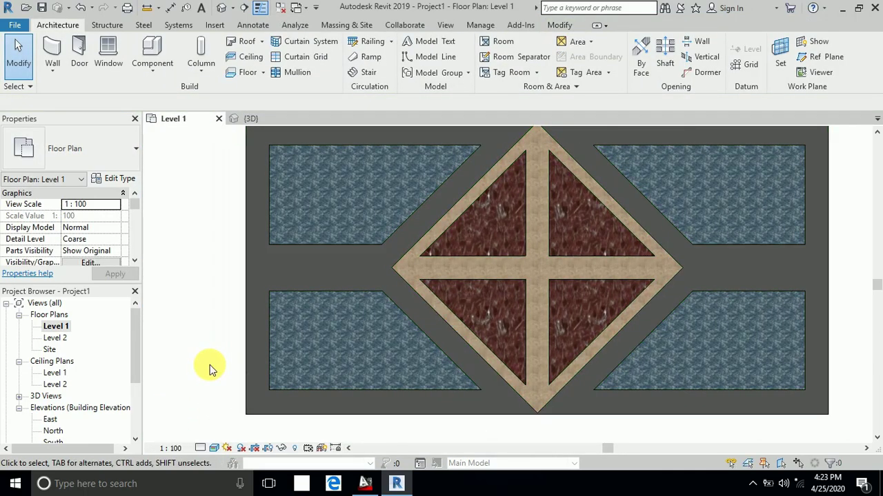
{"action": "scroll", "coordinate": [284, 382], "scroll_direction": "up", "scroll_amount": 5}
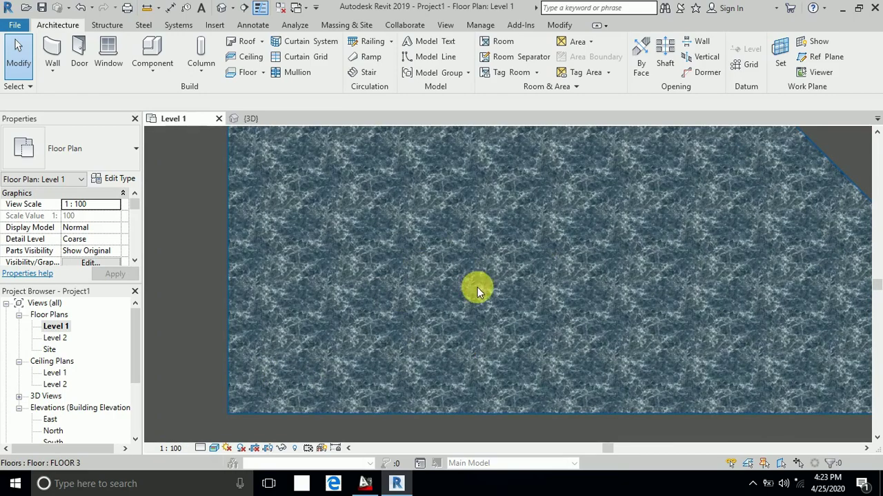
{"action": "scroll", "coordinate": [477, 286], "scroll_direction": "down", "scroll_amount": 2}
{"action": "scroll", "coordinate": [494, 259], "scroll_direction": "down", "scroll_amount": 3}
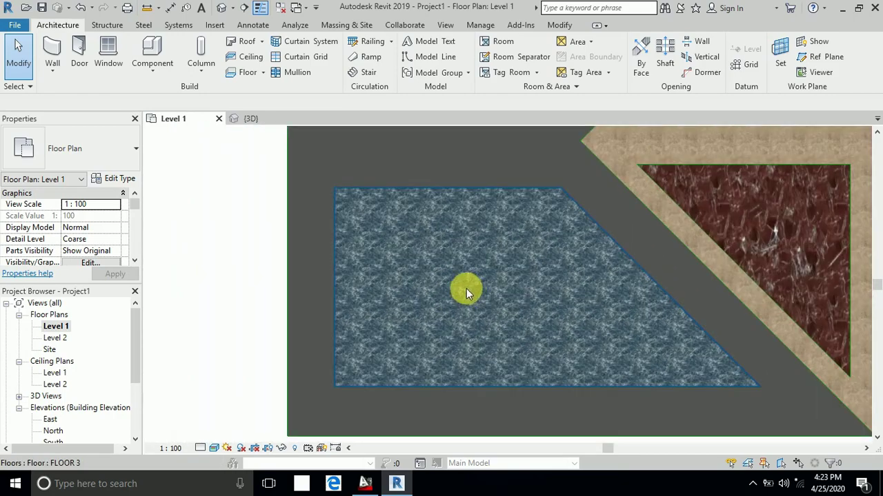
{"action": "scroll", "coordinate": [466, 288], "scroll_direction": "down", "scroll_amount": 4}
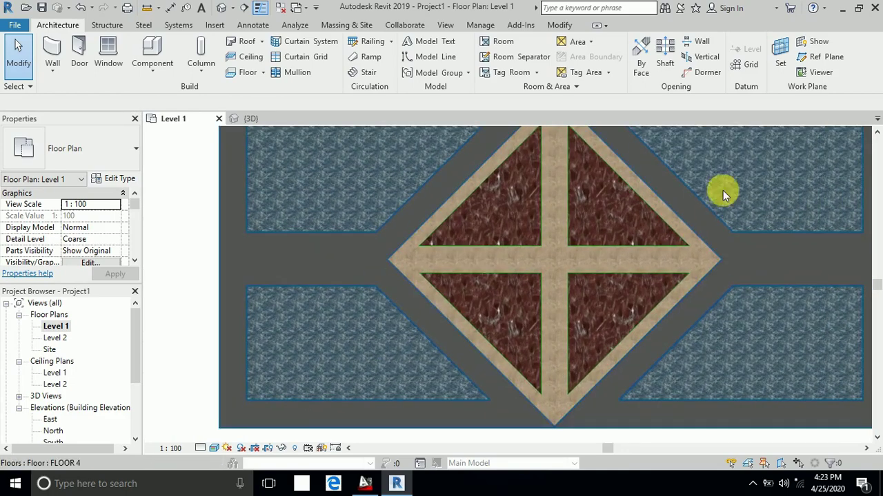
{"action": "scroll", "coordinate": [612, 222], "scroll_direction": "down", "scroll_amount": 1}
{"action": "scroll", "coordinate": [589, 236], "scroll_direction": "down", "scroll_amount": 1}
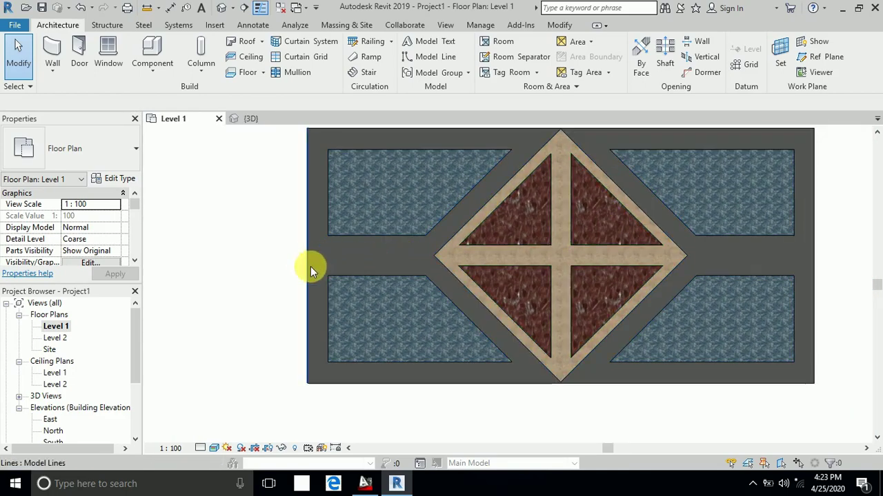
{"action": "middle_click_drag", "start_coordinate": [251, 250], "coordinate": [237, 282]}
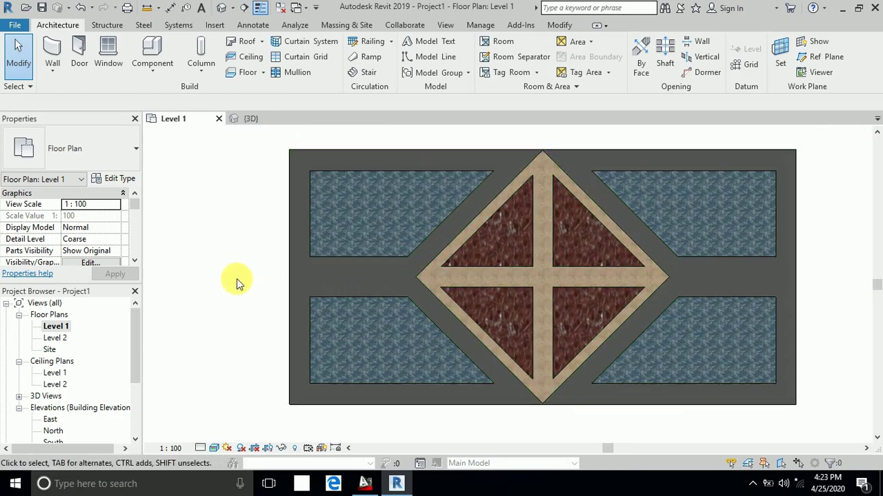
- Create a new material for the structure layer of the FLOOR 4 surround and name it F 4
{"action": "left_click", "coordinate": [308, 269]}
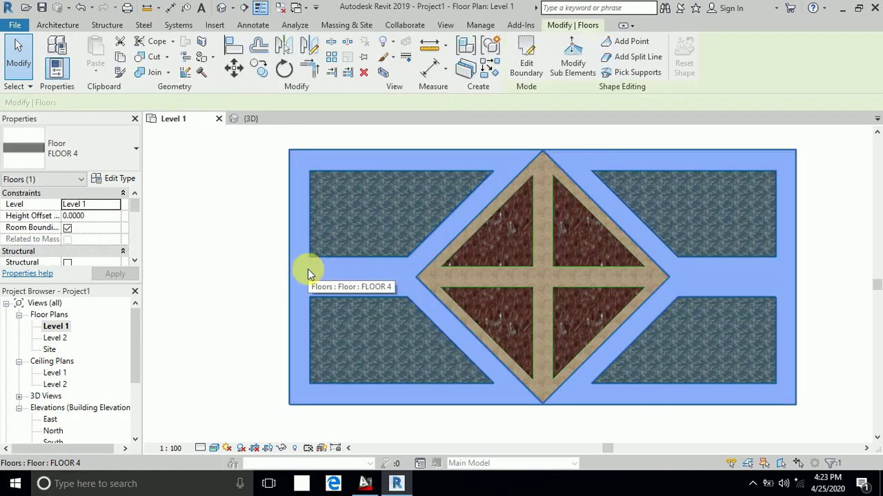
{"action": "left_click", "coordinate": [120, 181]}
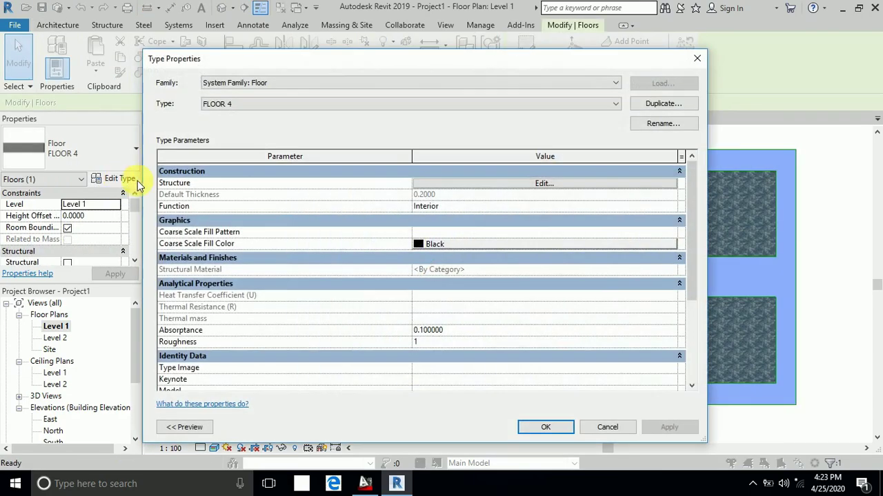
{"action": "left_click", "coordinate": [577, 181]}
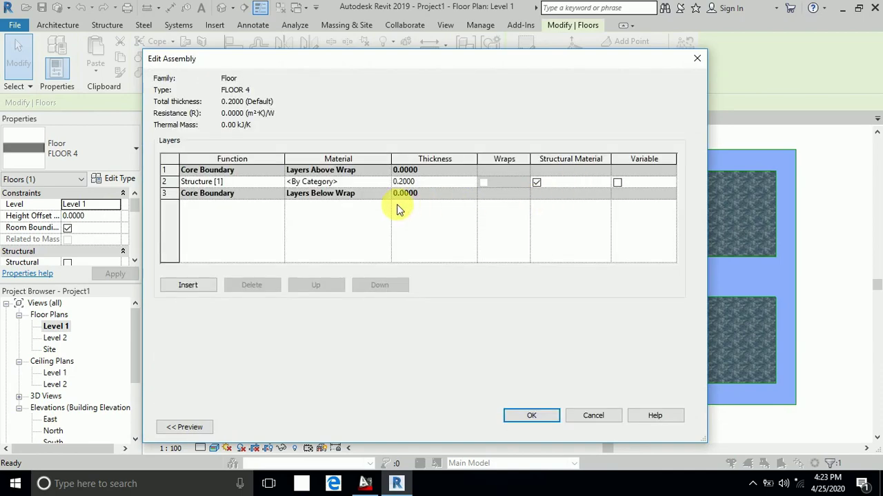
{"action": "left_click", "coordinate": [371, 186]}
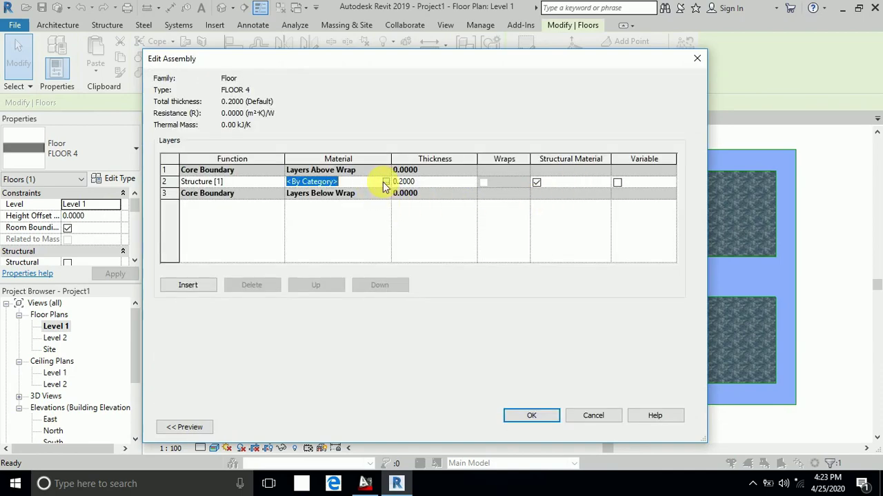
{"action": "left_click", "coordinate": [385, 181]}
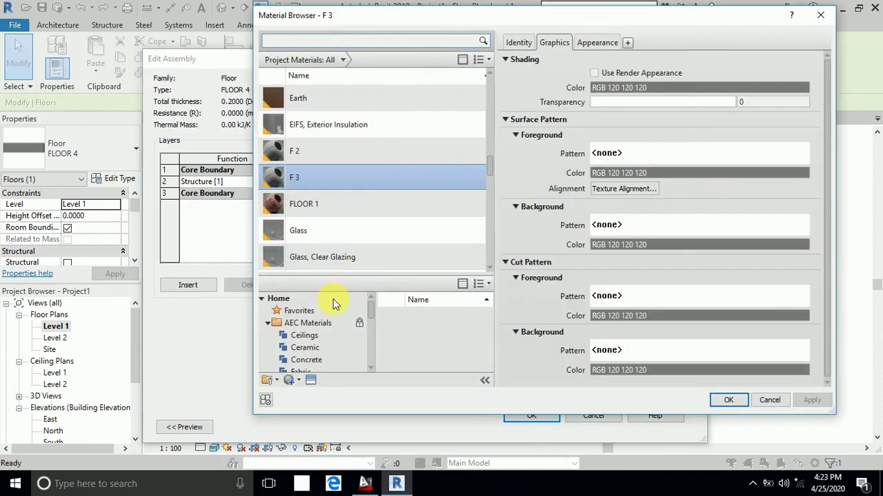
{"action": "left_click", "coordinate": [290, 381]}
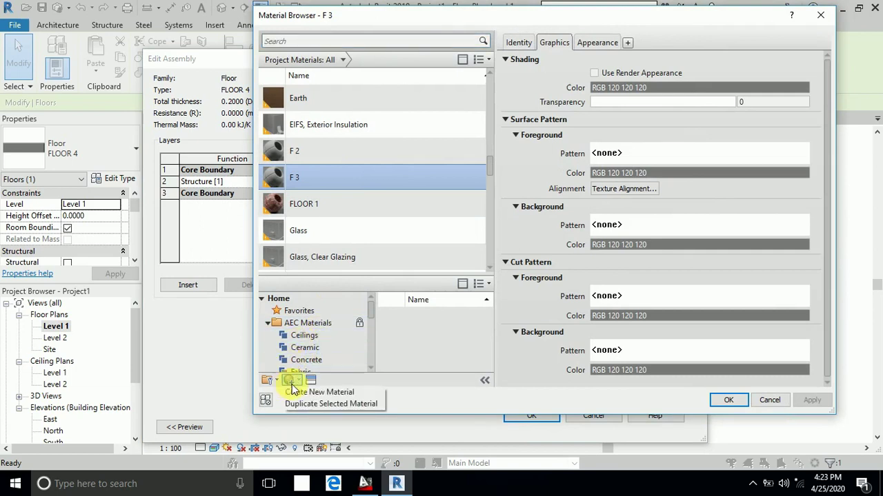
{"action": "left_click", "coordinate": [298, 392]}
{"action": "right_click", "coordinate": [331, 160]}
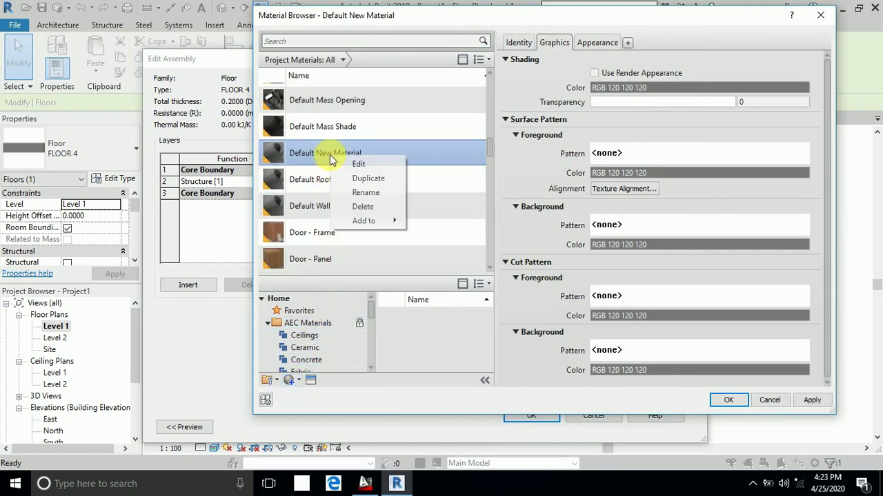
{"action": "left_click", "coordinate": [353, 193]}
{"action": "type", "text": "F 4"}
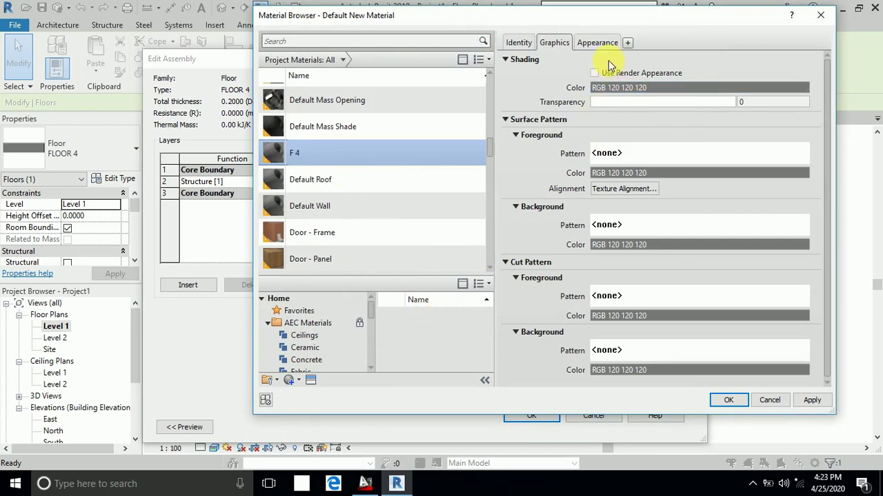
- Set the F 4 material's appearance image to FB_IMG_1576552248536.jpg from the TEX PIC folder and apply it
{"action": "left_click", "coordinate": [609, 42]}
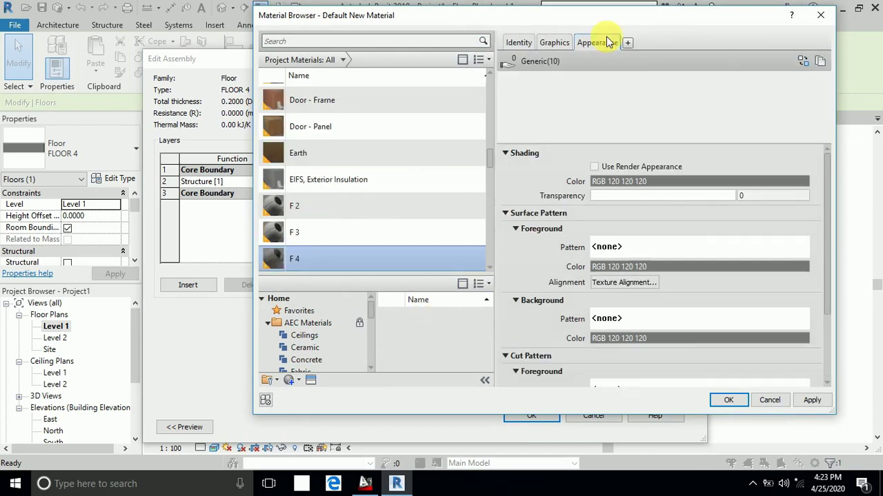
{"action": "left_click", "coordinate": [695, 209]}
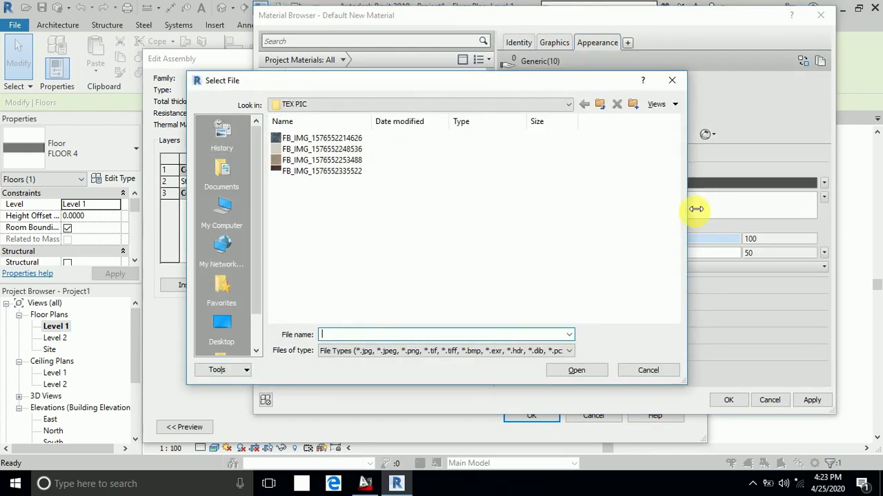
{"action": "left_click", "coordinate": [306, 151]}
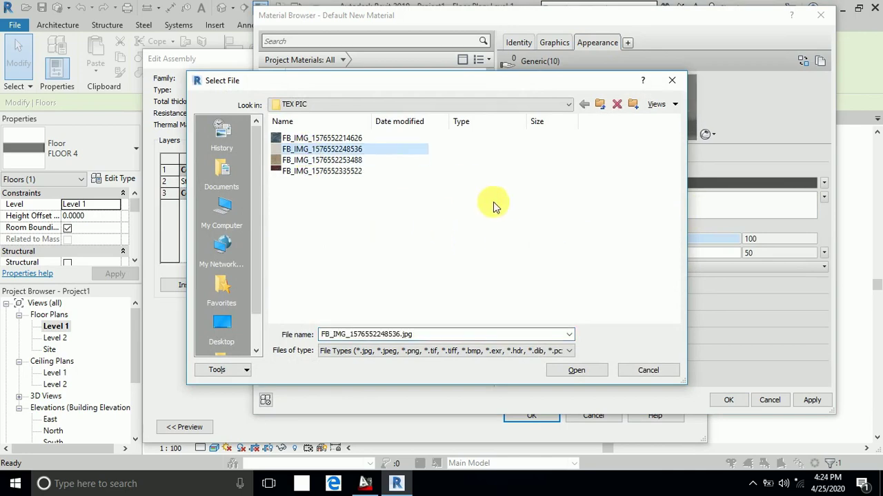
{"action": "left_click", "coordinate": [576, 371]}
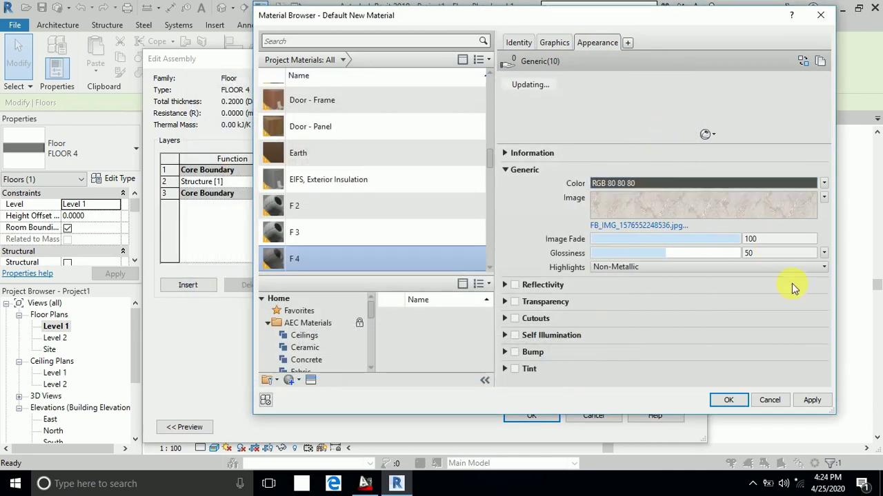
{"action": "left_click", "coordinate": [812, 400]}
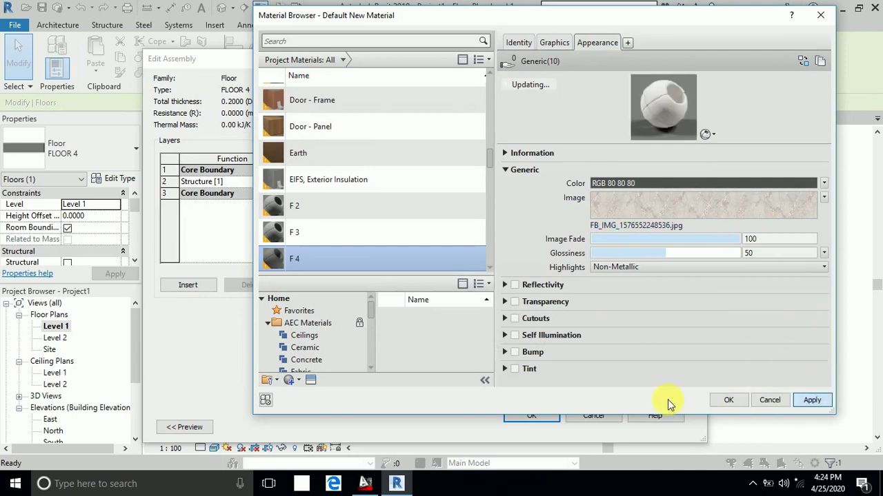
- Assign the F 4 material to the FLOOR 4 structure layer, accept the type changes and deselect the floor
{"action": "left_click", "coordinate": [721, 402]}
{"action": "left_click", "coordinate": [555, 415]}
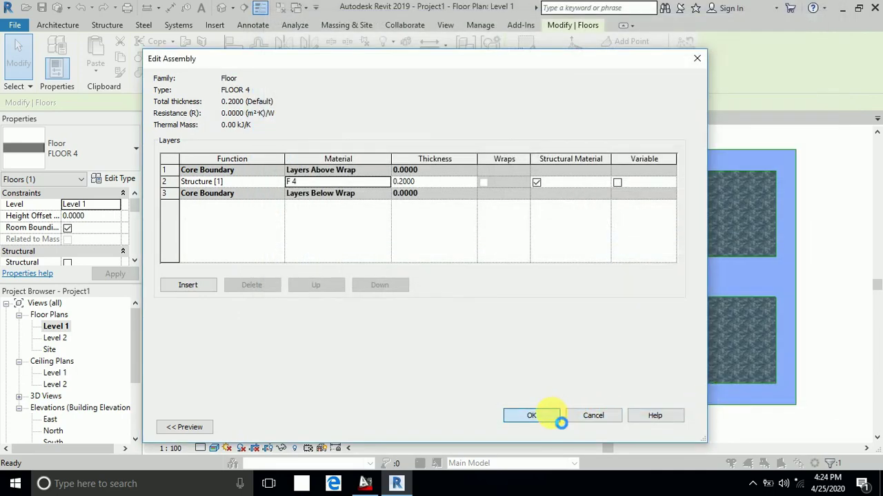
{"action": "left_click", "coordinate": [546, 428]}
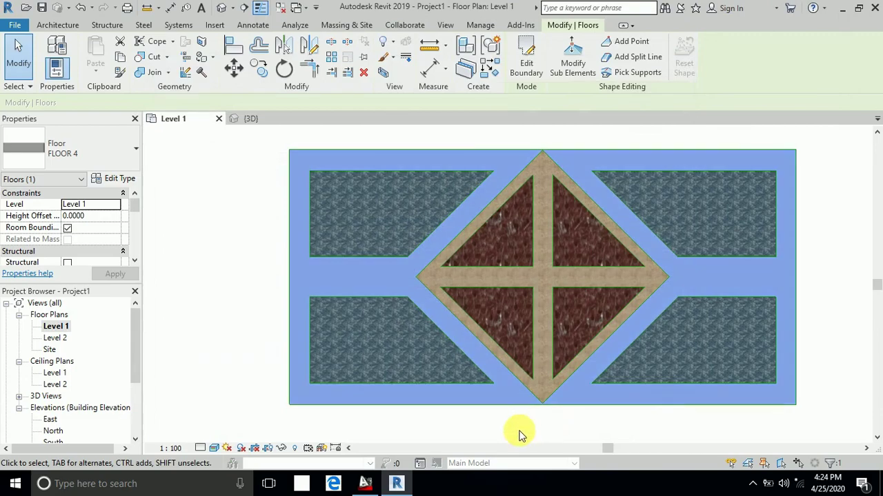
{"action": "left_click", "coordinate": [520, 433]}
{"action": "middle_click_drag", "start_coordinate": [520, 433], "coordinate": [513, 416]}
{"action": "scroll", "coordinate": [500, 419], "scroll_direction": "down", "scroll_amount": 1}
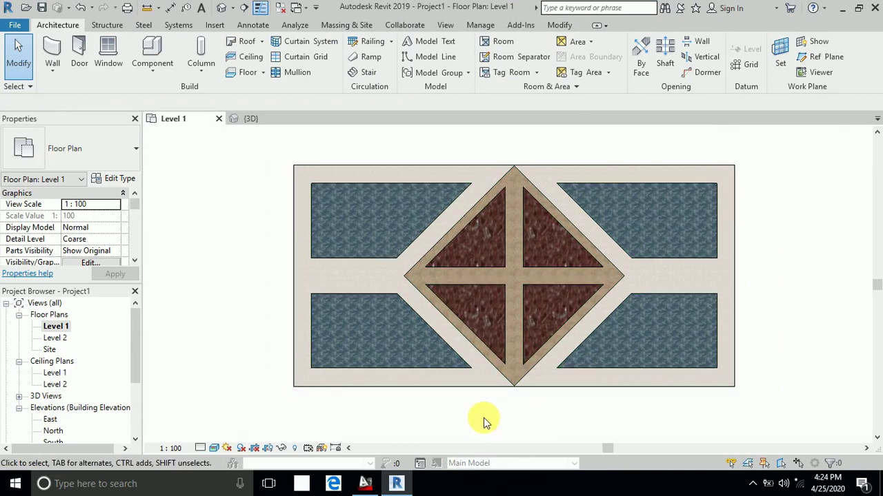
- Set the visual style of the Level 1 floor plan to Realistic
{"action": "left_click", "coordinate": [215, 448]}
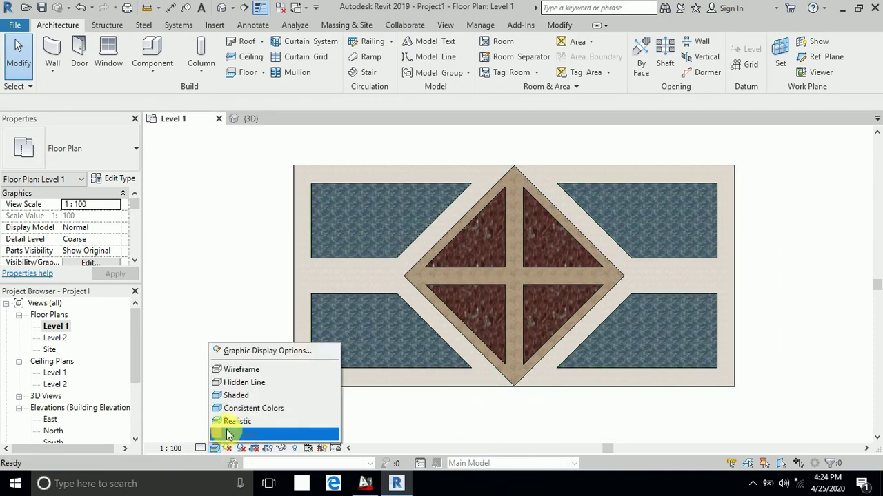
{"action": "left_click", "coordinate": [275, 419]}
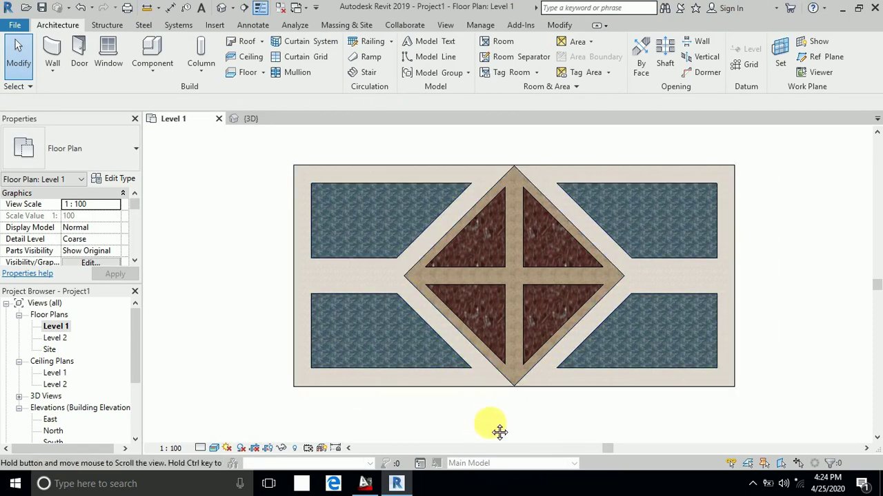
{"action": "middle_click_drag", "start_coordinate": [500, 432], "coordinate": [524, 429]}
- Open the default 3D view and examine the textures of the whole floor pattern up close
{"action": "left_click", "coordinate": [221, 9]}
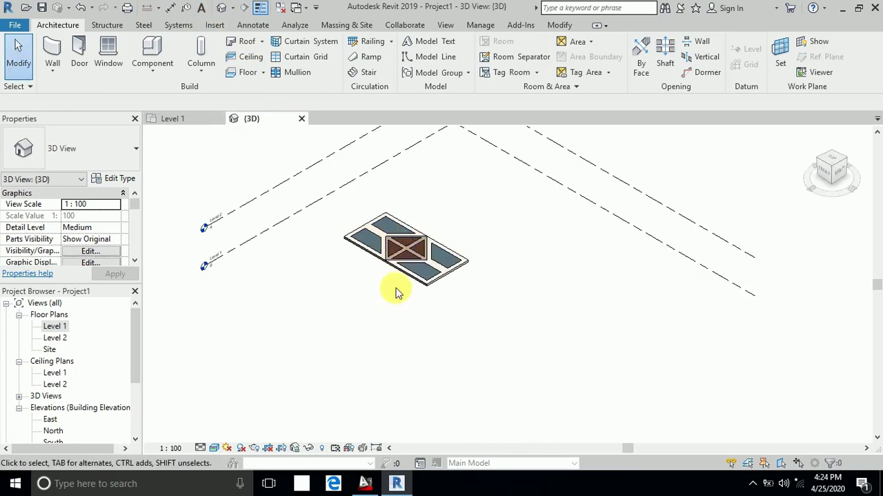
{"action": "scroll", "coordinate": [393, 292], "scroll_direction": "up", "scroll_amount": 6}
{"action": "middle_click_drag", "start_coordinate": [358, 343], "coordinate": [404, 374]}
{"action": "scroll", "coordinate": [397, 399], "scroll_direction": "up", "scroll_amount": 3}
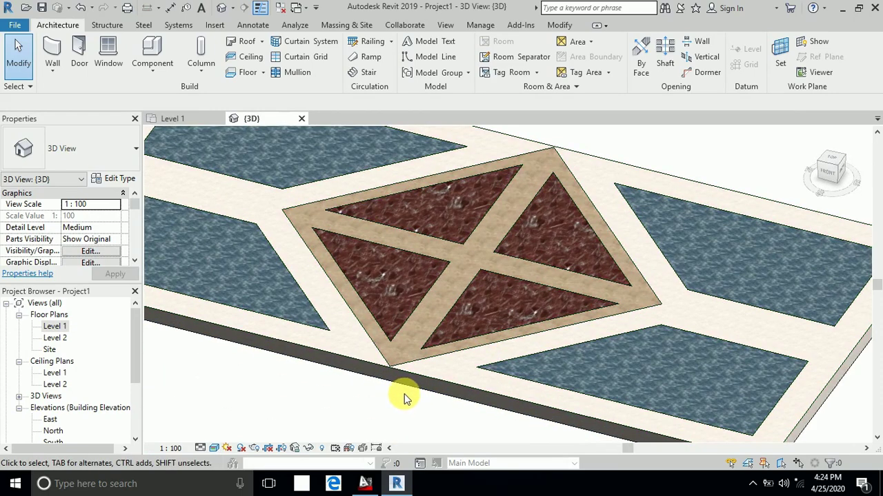
{"action": "scroll", "coordinate": [430, 284], "scroll_direction": "down", "scroll_amount": 2}
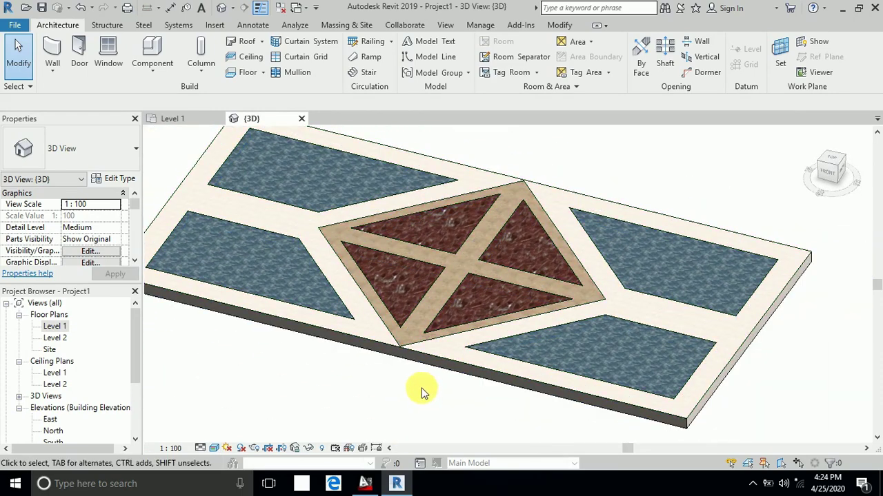